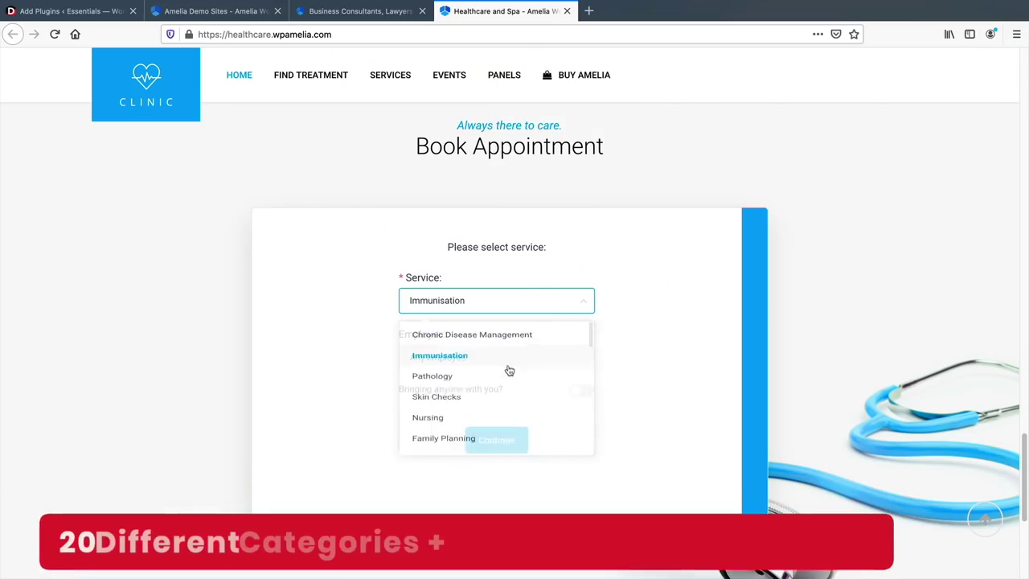
# Choose an employee for the Immunisation appointment and add 1 additional person in the clinic booking form.
pyautogui.click(503, 366)
pyautogui.click(580, 392)
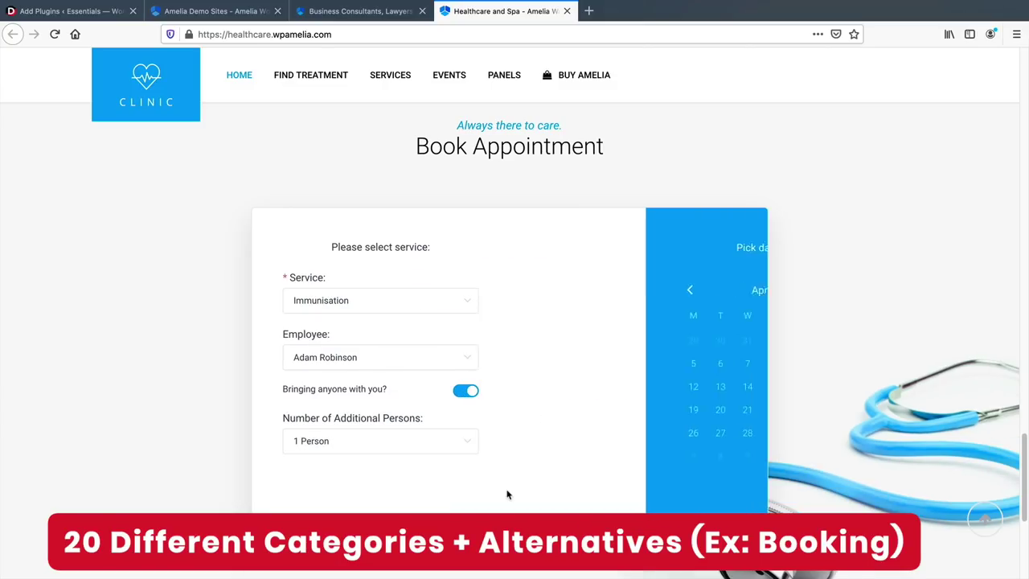
pyautogui.click(584, 409)
pyautogui.scroll(-2, 611, 386)
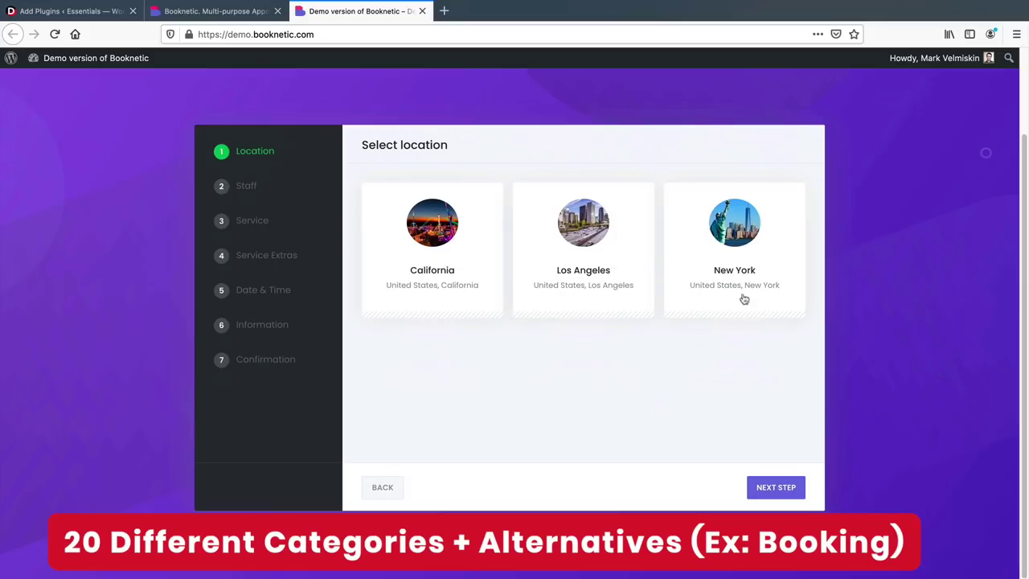
# Fill in the Booknetic demo booking with the New York location, a staff member and a service, up to the date and time selection.
pyautogui.click(740, 299)
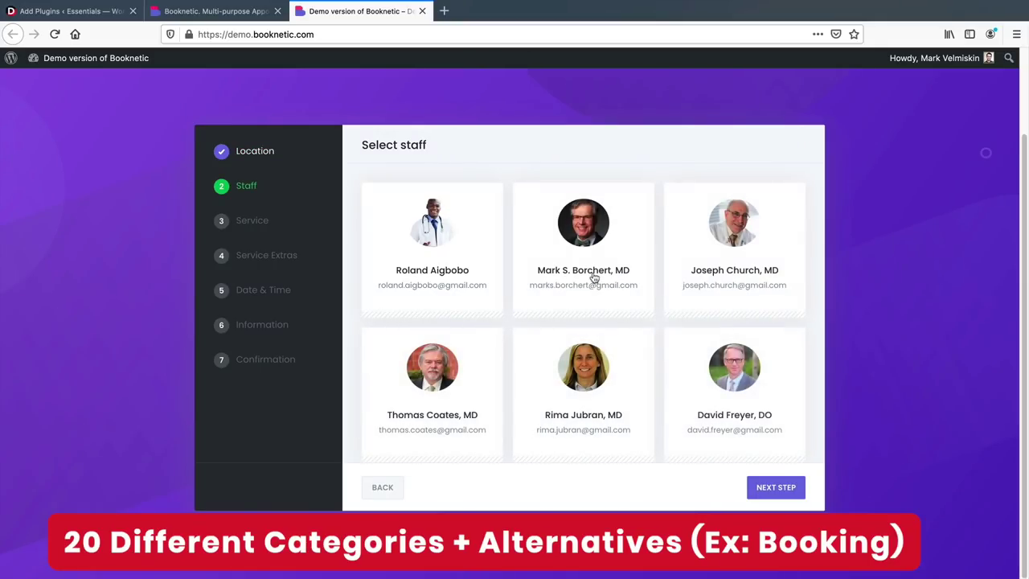
pyautogui.click(593, 278)
pyautogui.click(599, 286)
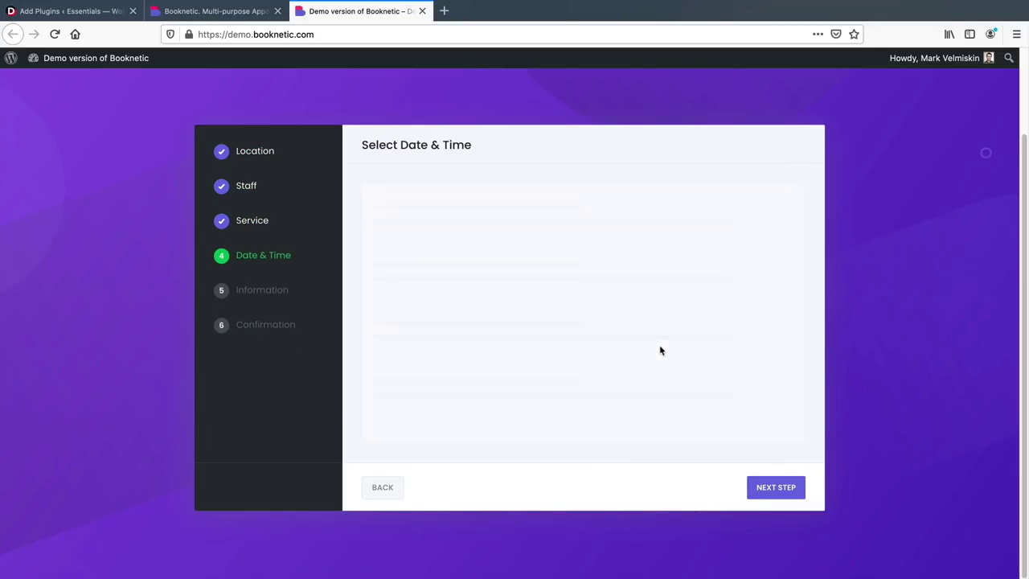
pyautogui.click(579, 359)
pyautogui.click(728, 354)
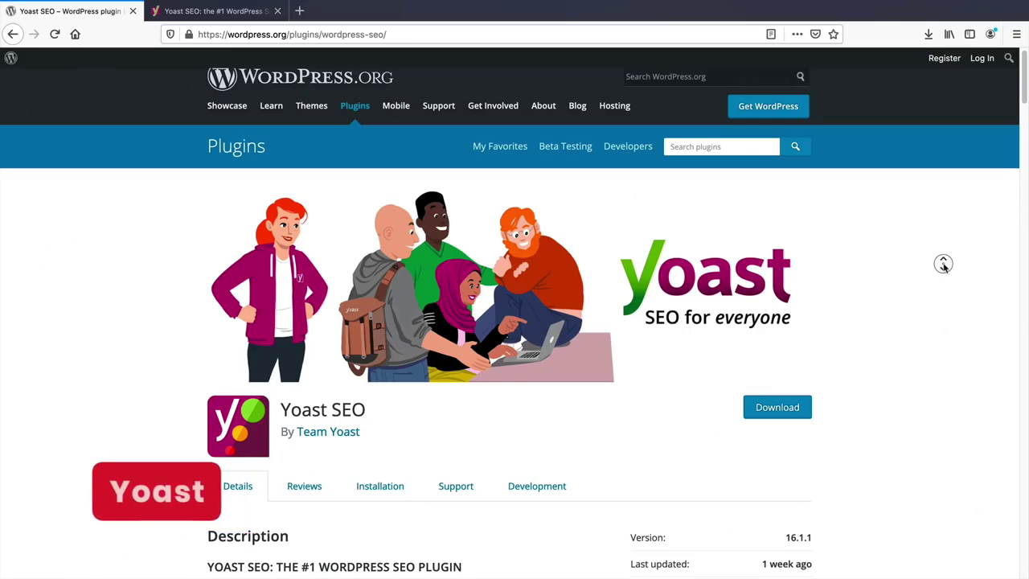
# Examine the Yoast SEO plugin's description on WordPress.org and the Yoast SEO product page on yoast.com.
pyautogui.scroll(-4, 944, 265)
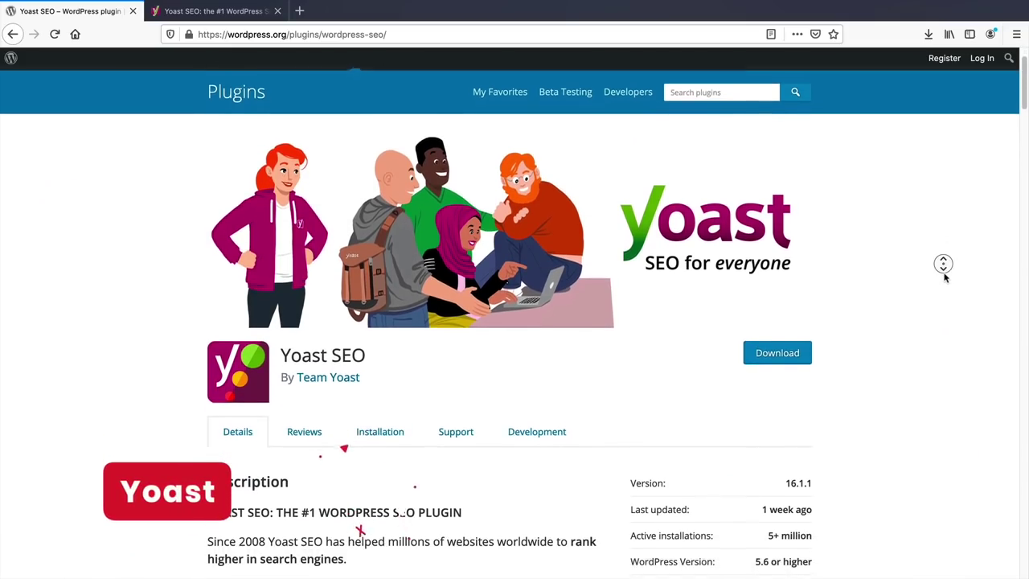
pyautogui.scroll(-3, 944, 265)
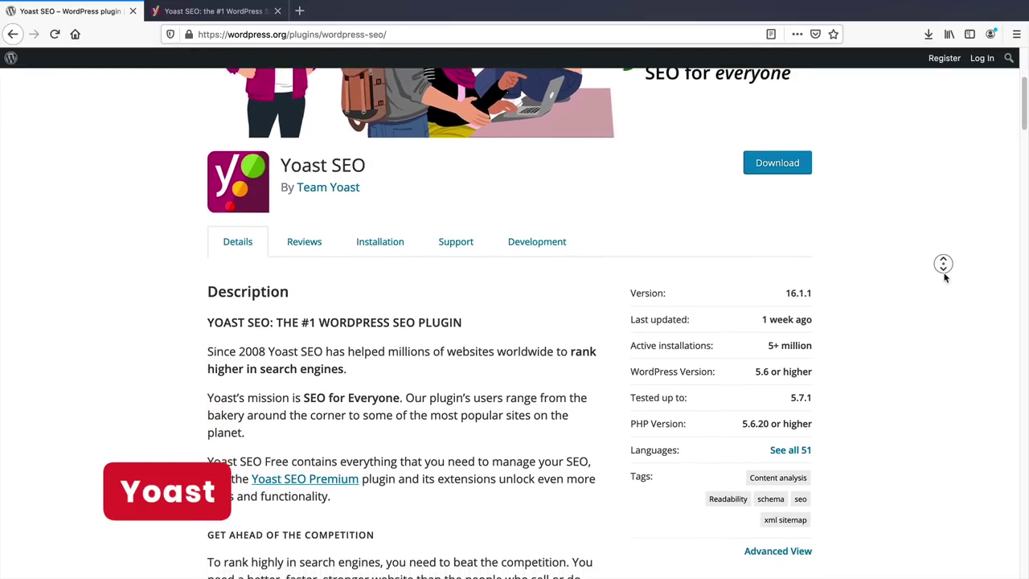
pyautogui.middleClick(946, 278)
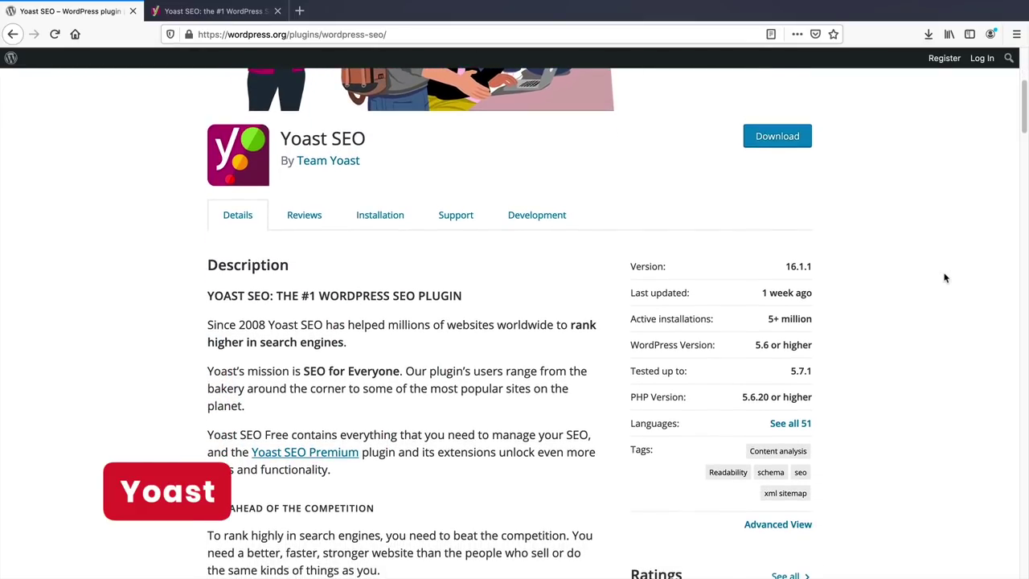
pyautogui.click(241, 11)
pyautogui.moveTo(524, 145)
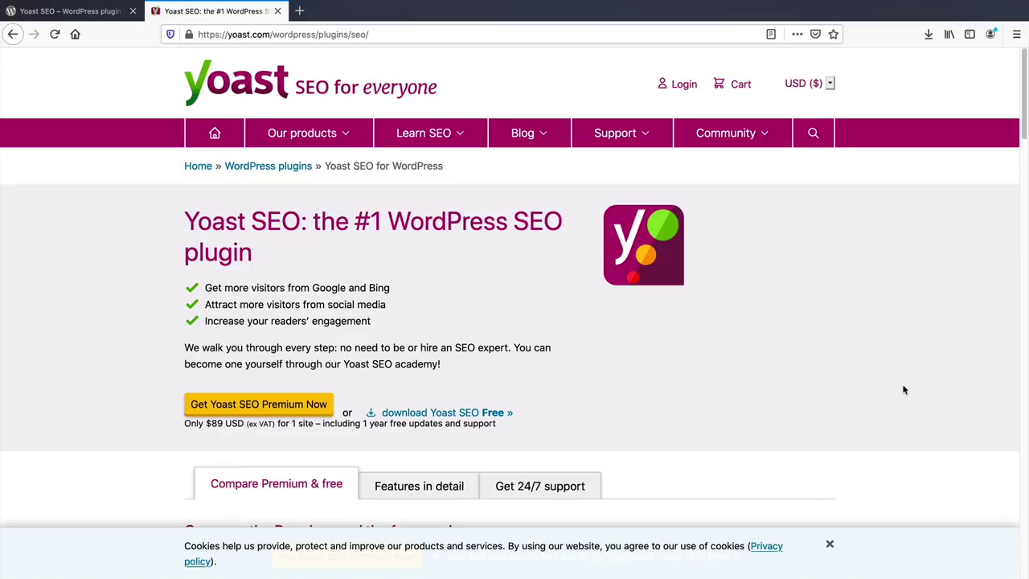
pyautogui.scroll(-4, 903, 393)
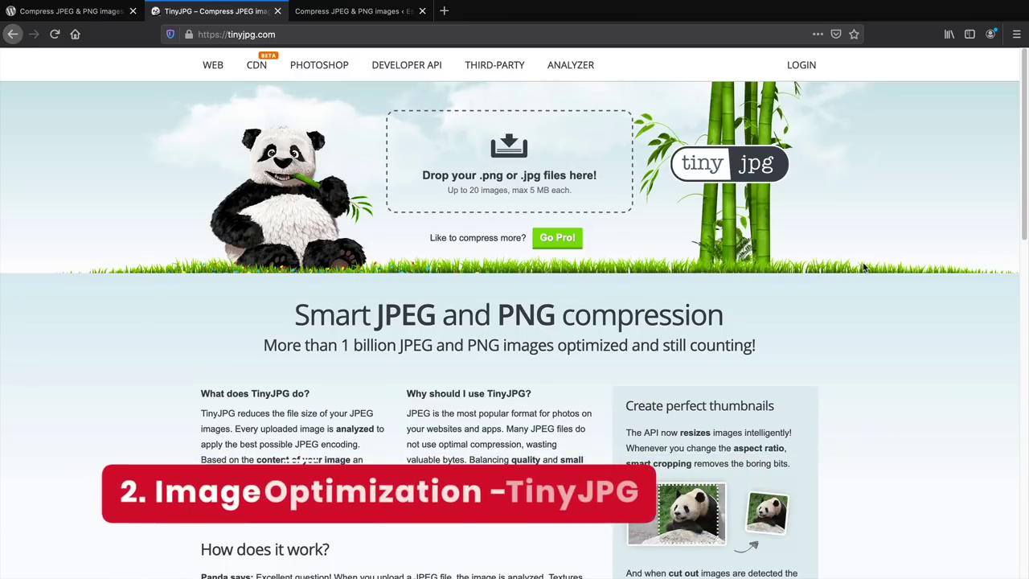
# Compress the image 210324_DW_VS1.jpg from the Desktop with TinyJPG.
pyautogui.click(522, 166)
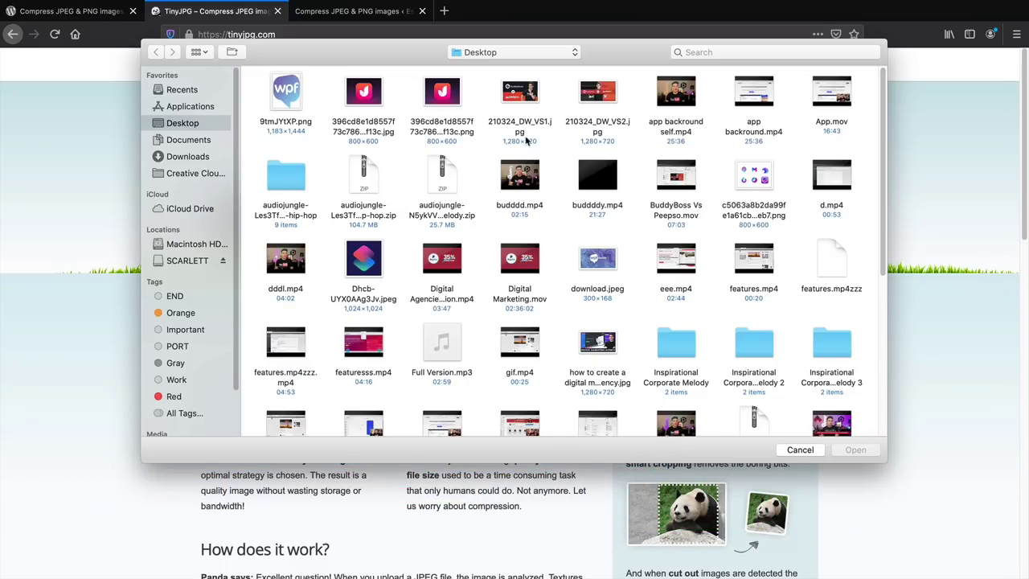
pyautogui.doubleClick(524, 96)
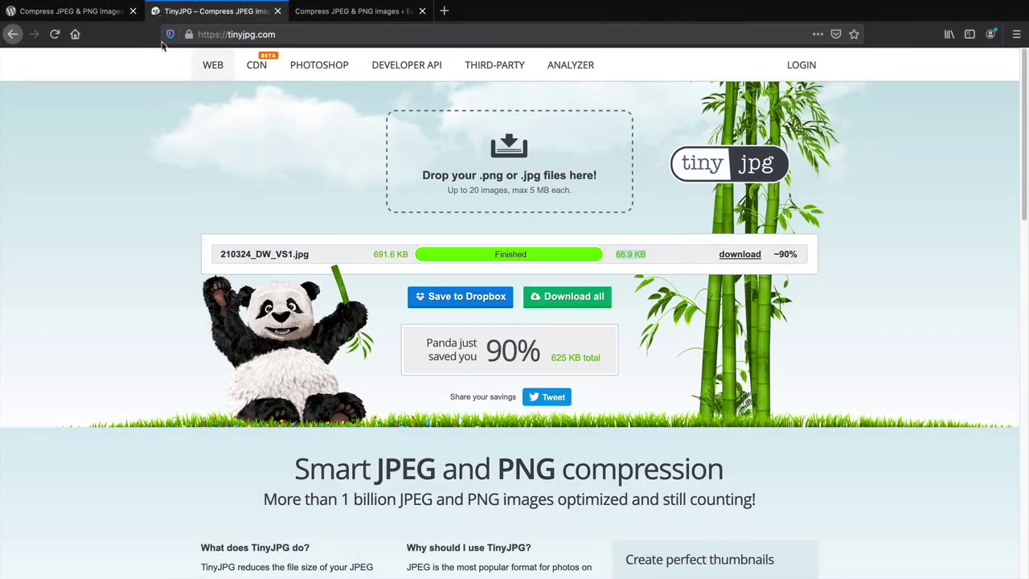
# Review the Compress JPEG & PNG images plugin's features and set its new image uploads to compress in the background.
pyautogui.click(110, 15)
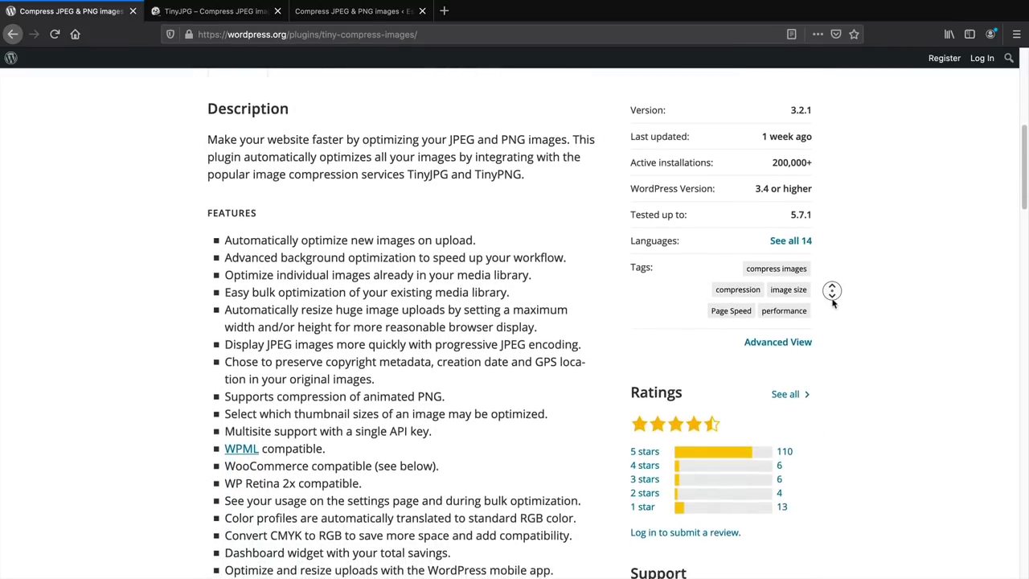
pyautogui.click(833, 302)
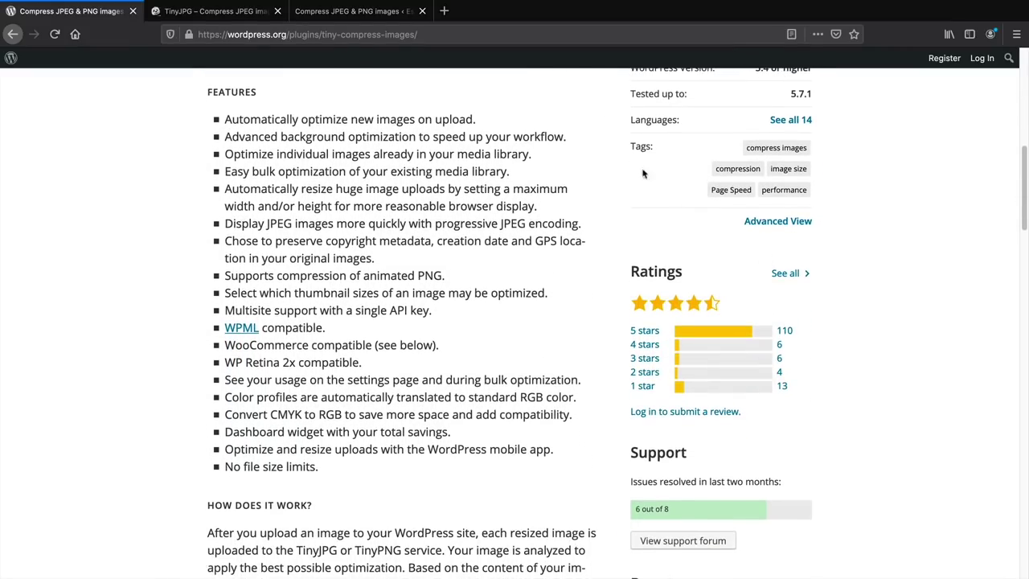
pyautogui.click(386, 18)
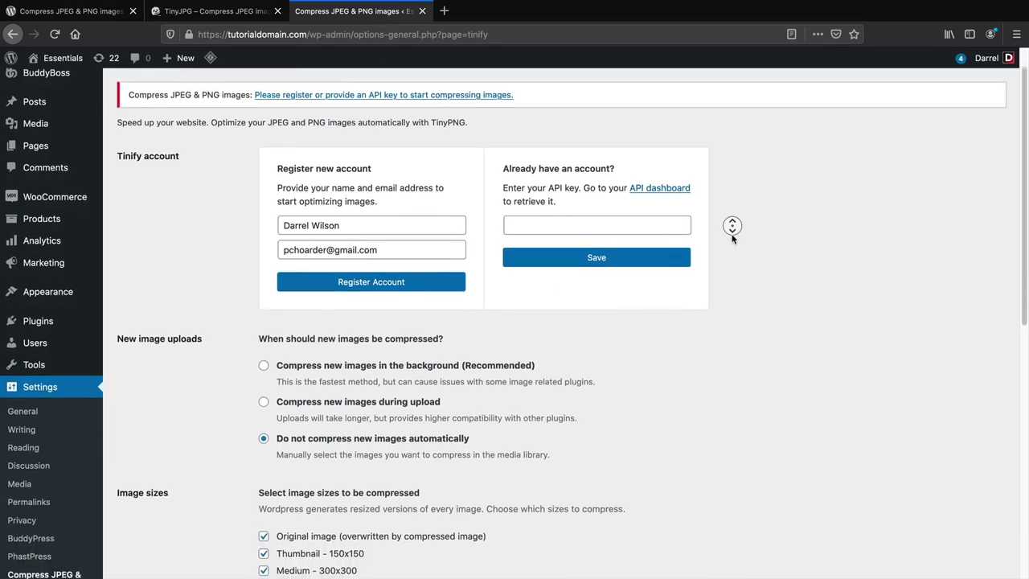
pyautogui.click(722, 237)
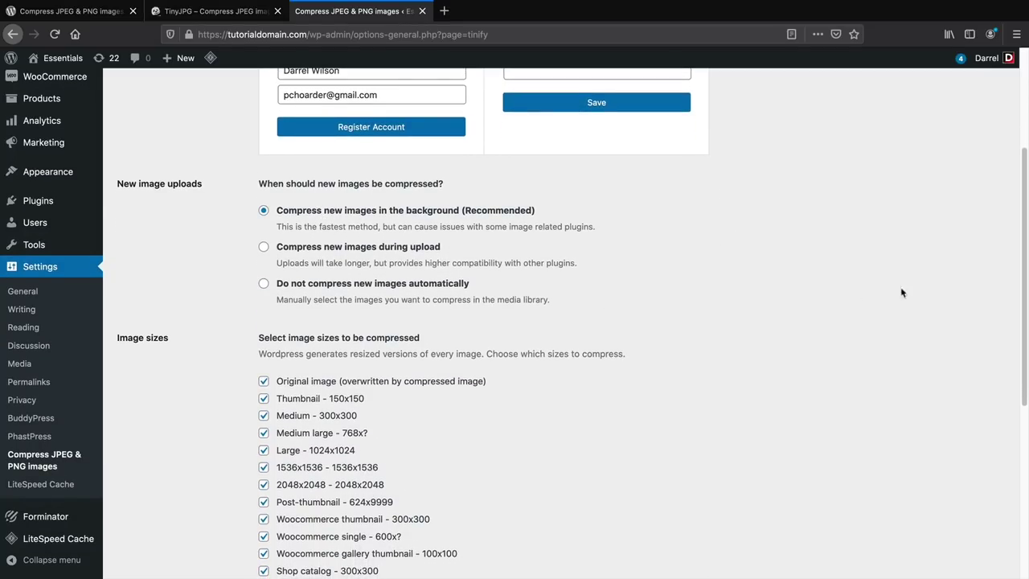
pyautogui.moveTo(1023, 271); pyautogui.dragTo(1025, 417)
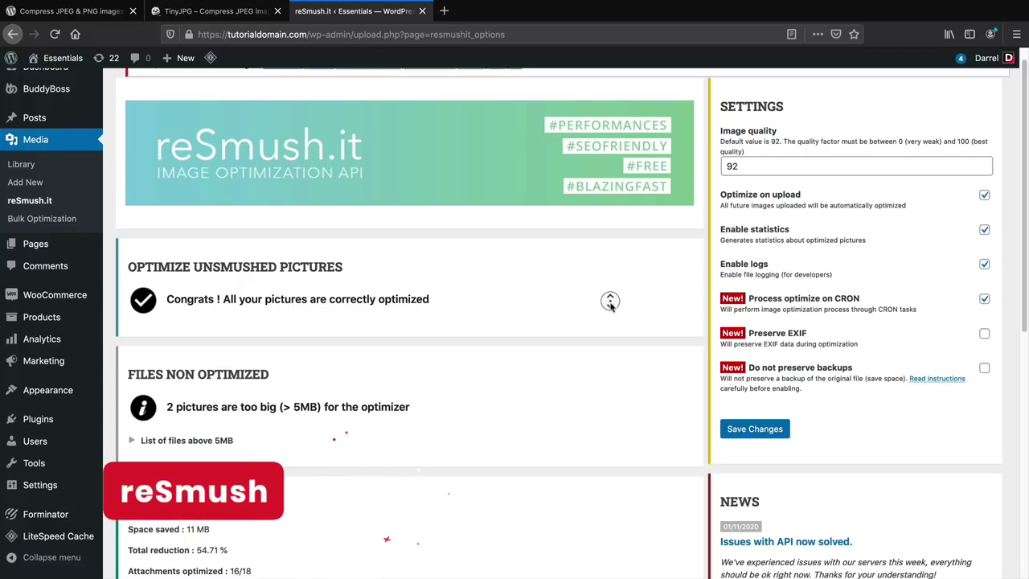
# Examine the reSmush.it optimization status and the list of files above 5MB.
pyautogui.scroll(-2, 610, 300)
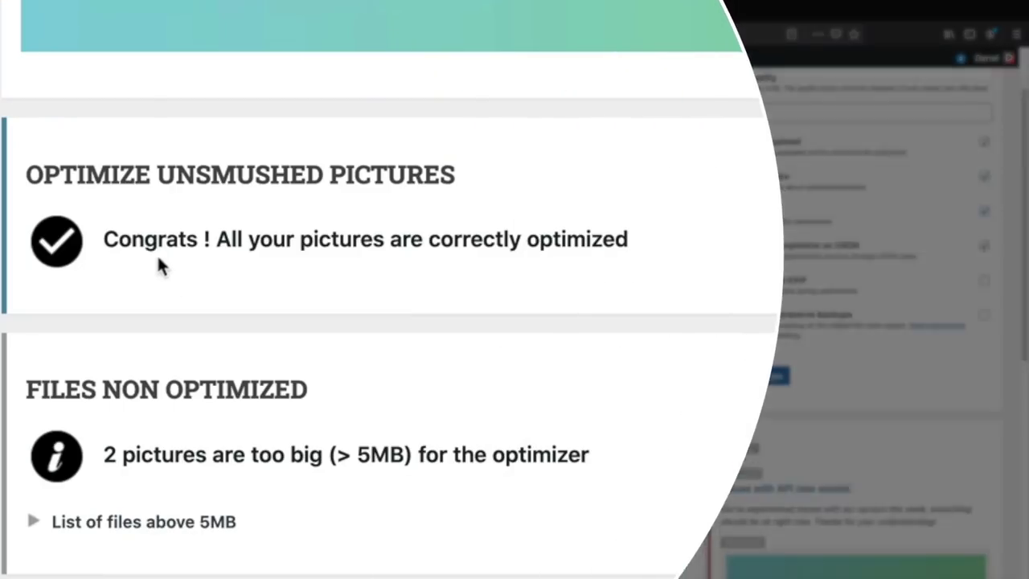
pyautogui.moveTo(165, 248); pyautogui.dragTo(348, 253)
pyautogui.click(657, 231)
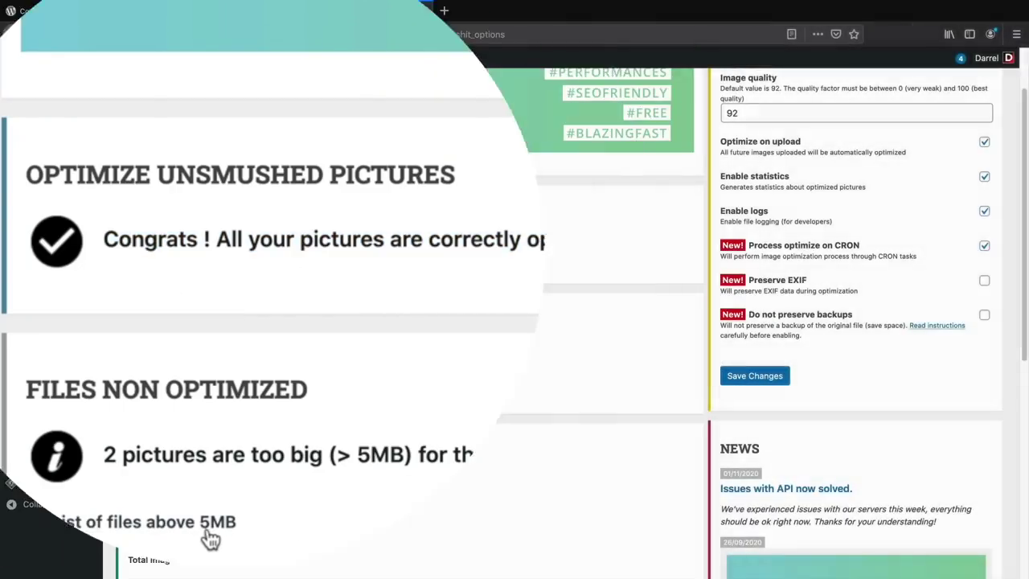
pyautogui.click(217, 526)
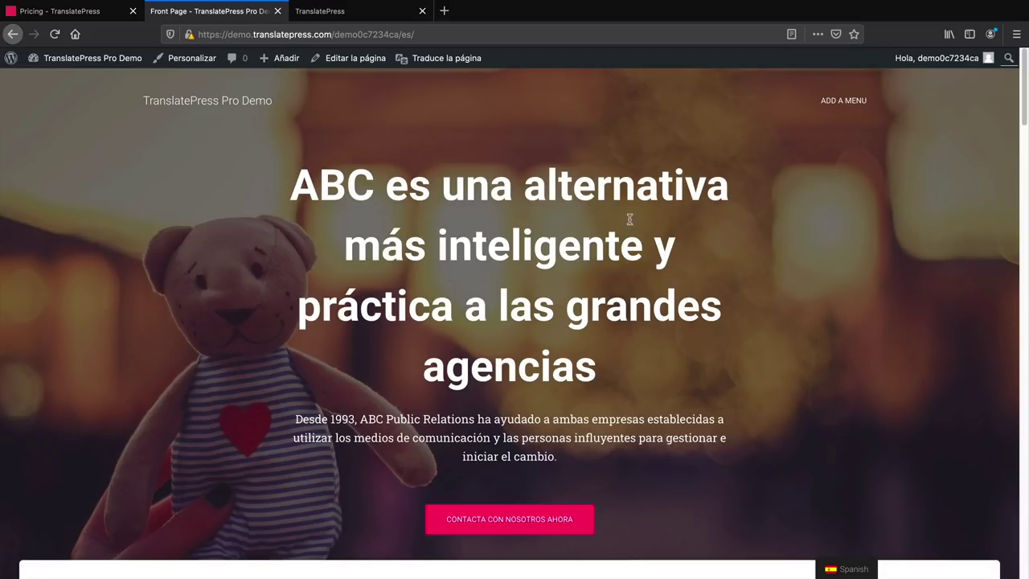
# Enable automatic translation in the TranslatePress demo settings and review the translation engine options.
pyautogui.click(295, 201)
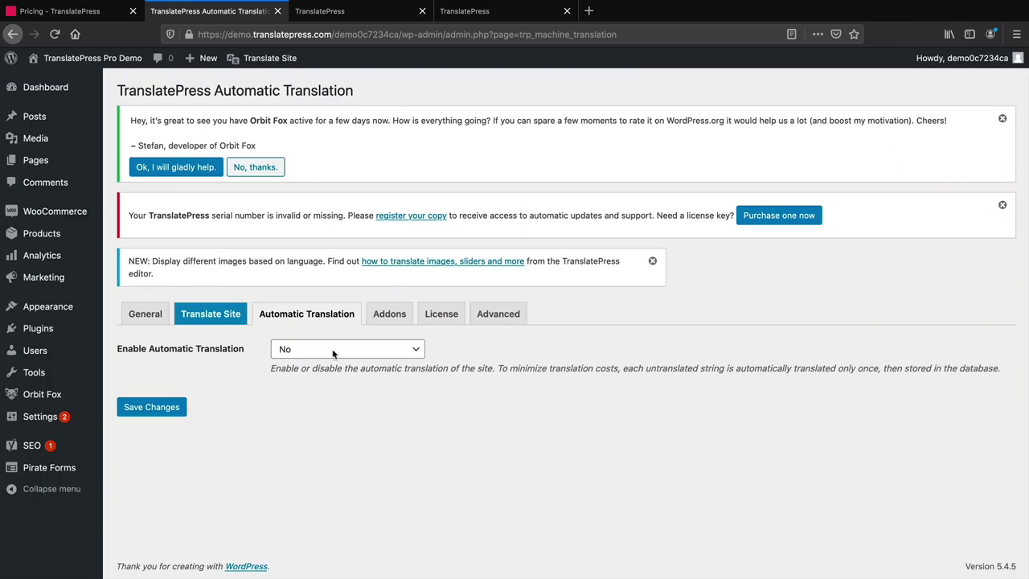
pyautogui.click(334, 360)
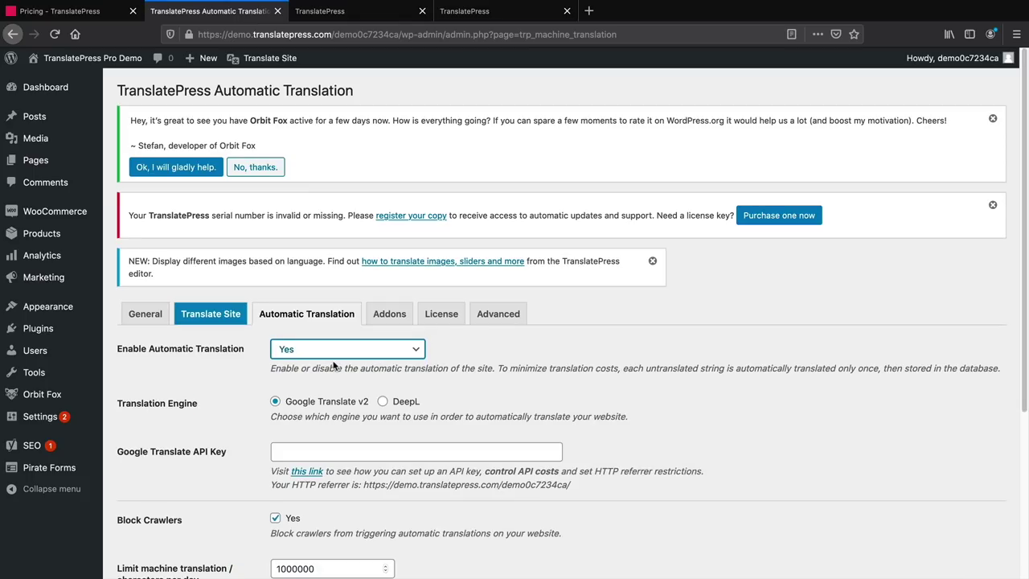
pyautogui.scroll(-3, 362, 387)
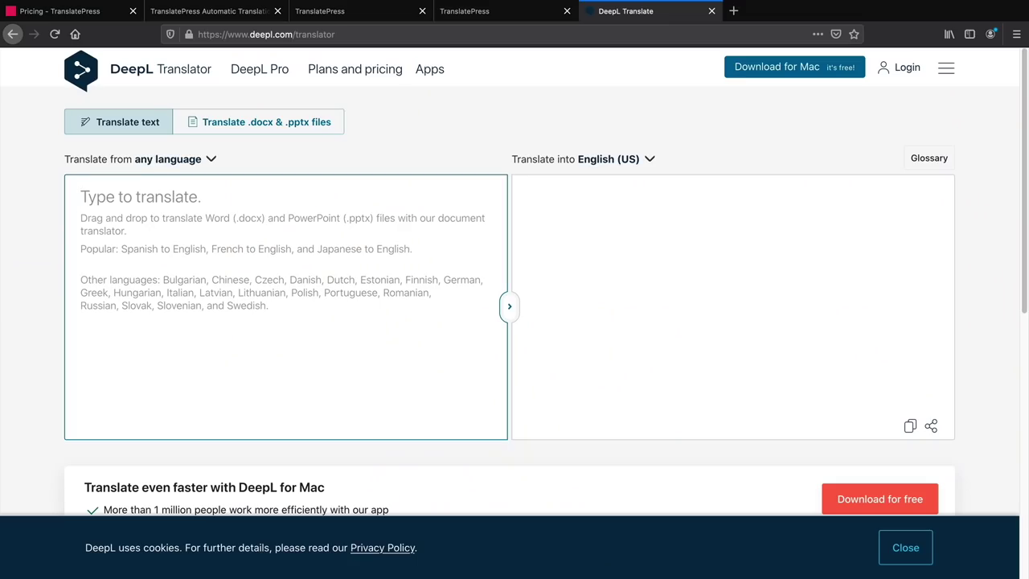
# Enter "Hello!" in the DeepL translator and choose another target language for the translation.
pyautogui.write('Hello!')
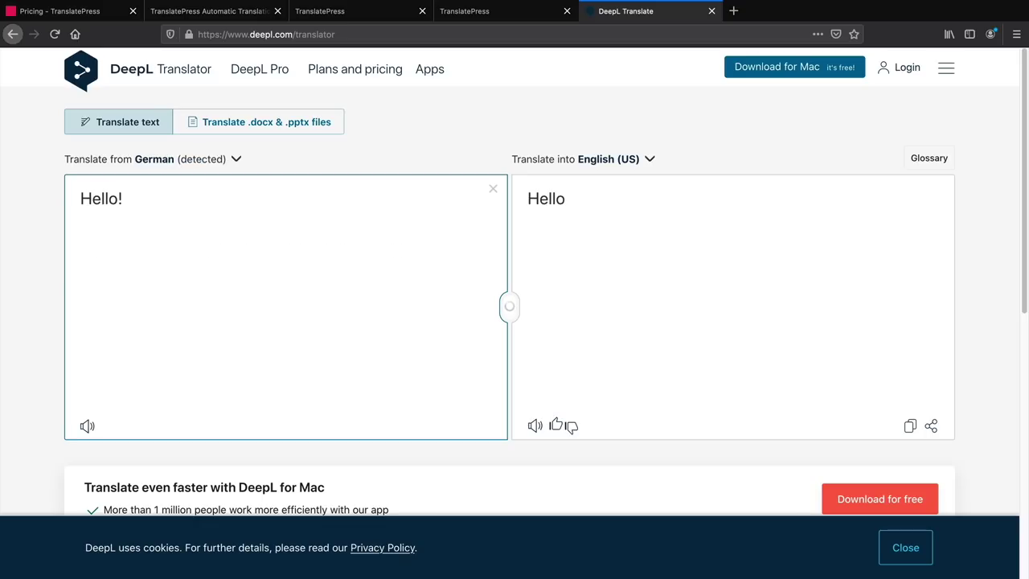
pyautogui.click(643, 159)
pyautogui.click(643, 251)
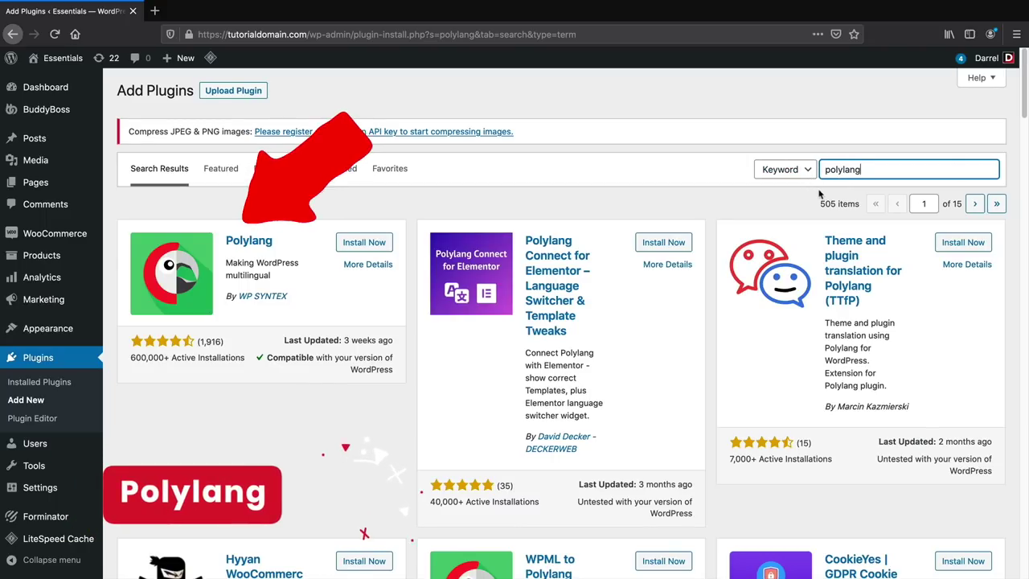
# Install the Polylang plugin and activate Lingotek for automatic website translation.
pyautogui.click(364, 243)
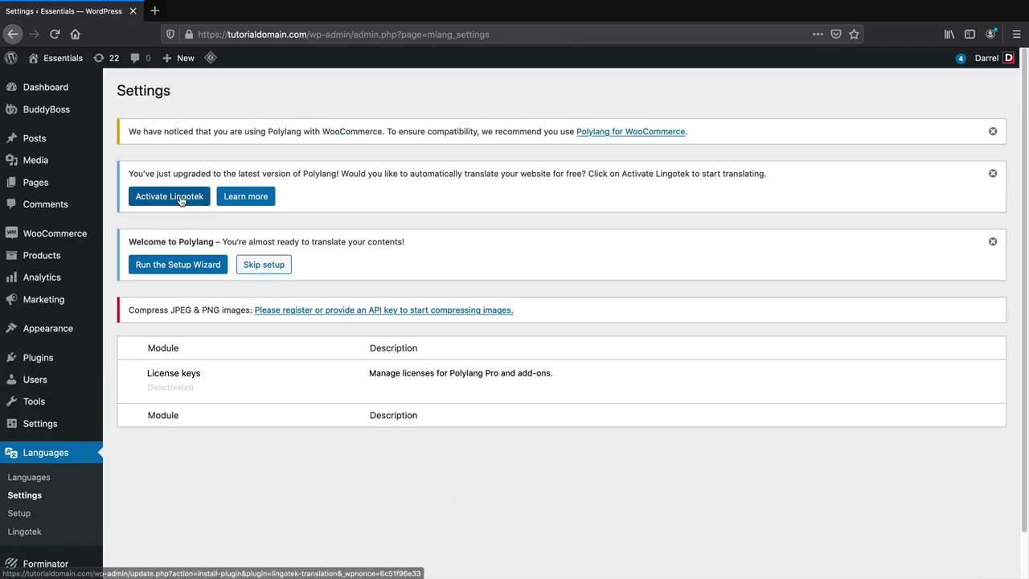
pyautogui.click(182, 201)
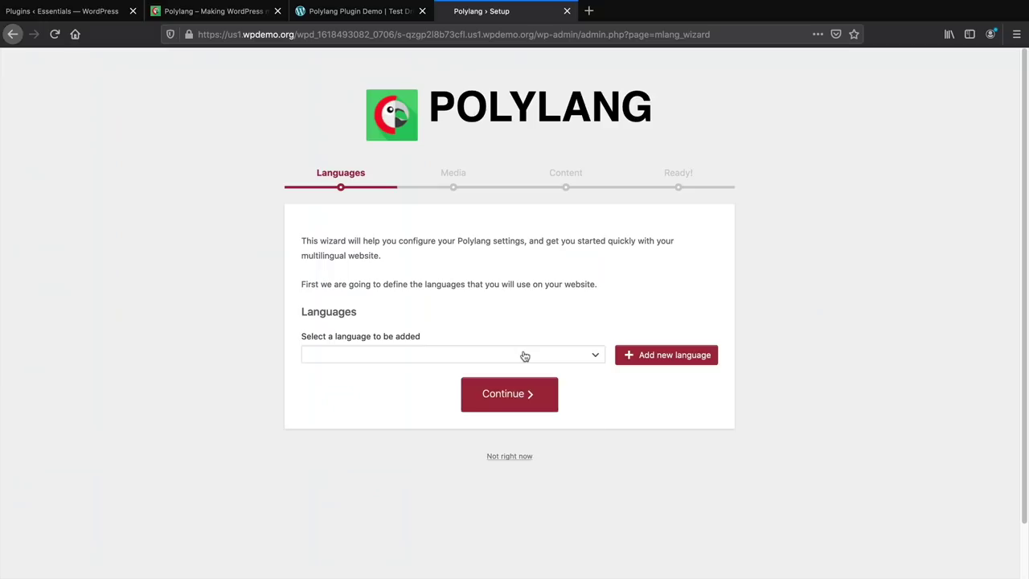
# Add the azb language in the Polylang setup wizard and continue past the Languages stage.
pyautogui.click(524, 355)
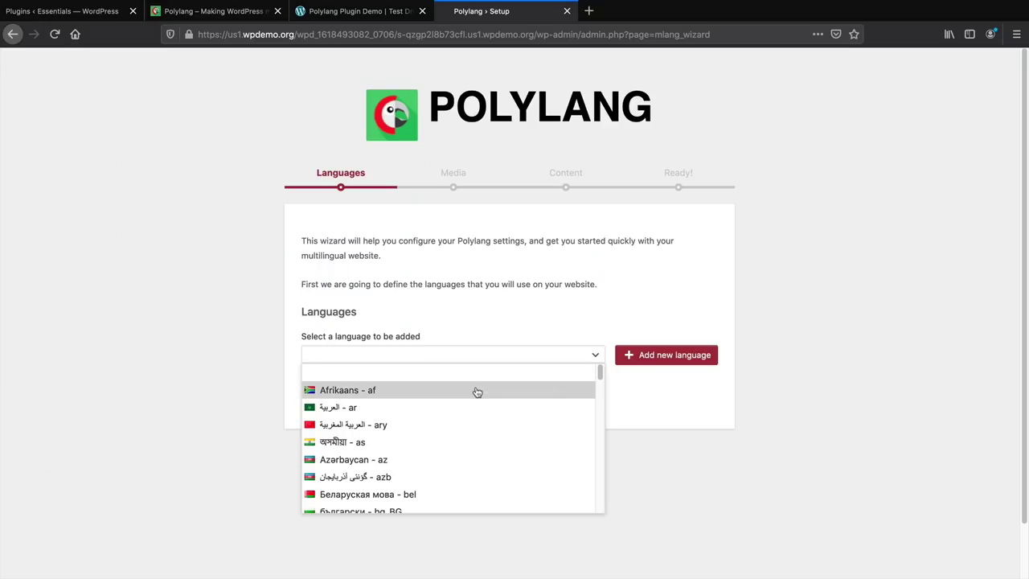
pyautogui.click(460, 476)
pyautogui.click(633, 360)
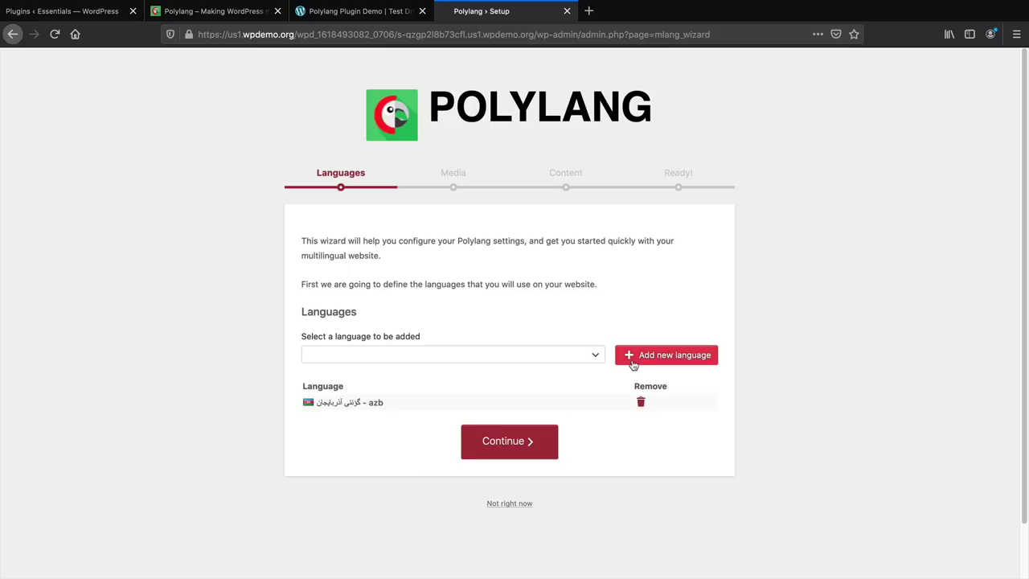
pyautogui.click(529, 443)
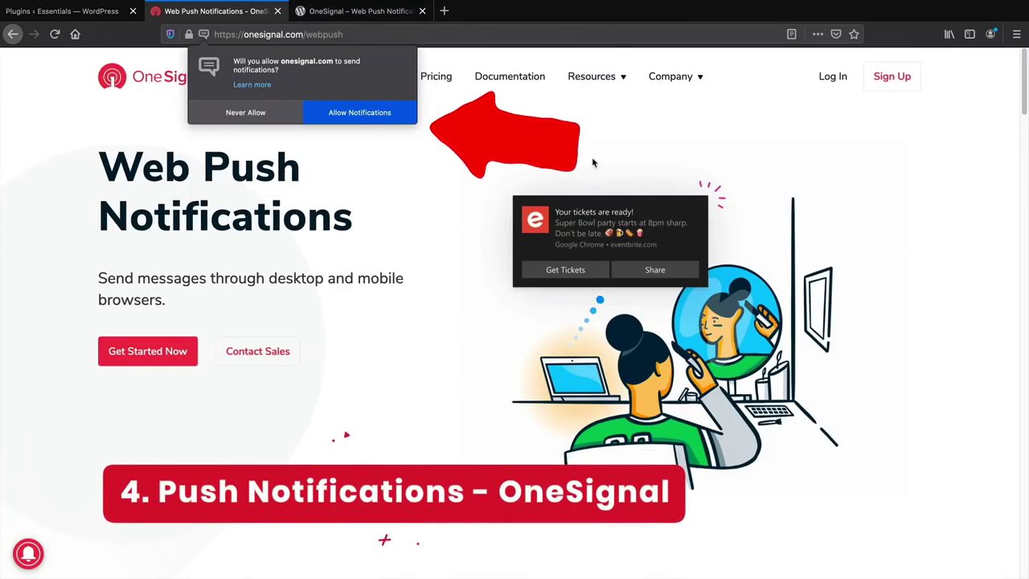
# Allow notifications from onesignal.com and review the web push use cases and supported browsers on its page.
pyautogui.click(356, 116)
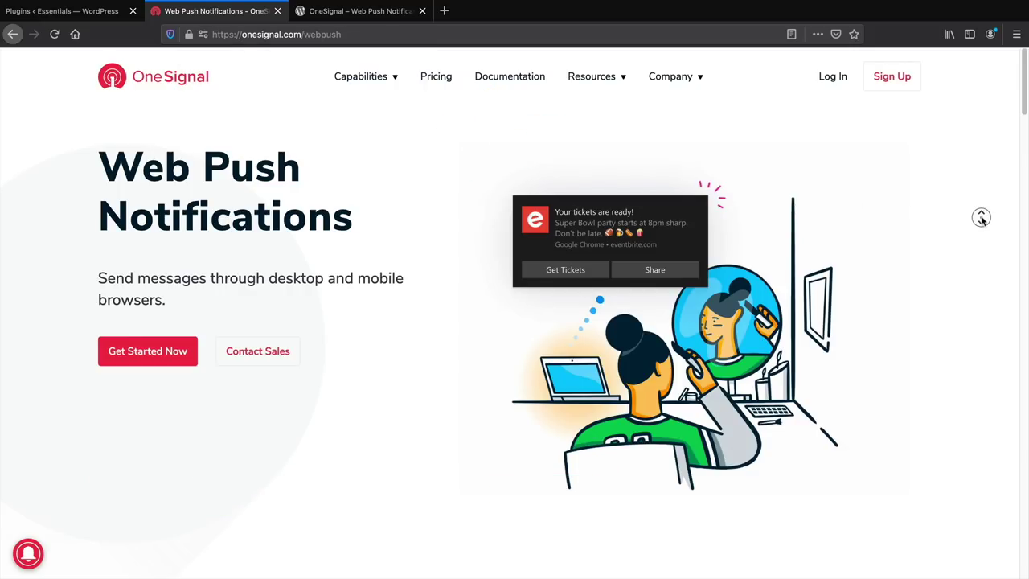
pyautogui.scroll(-3, 981, 217)
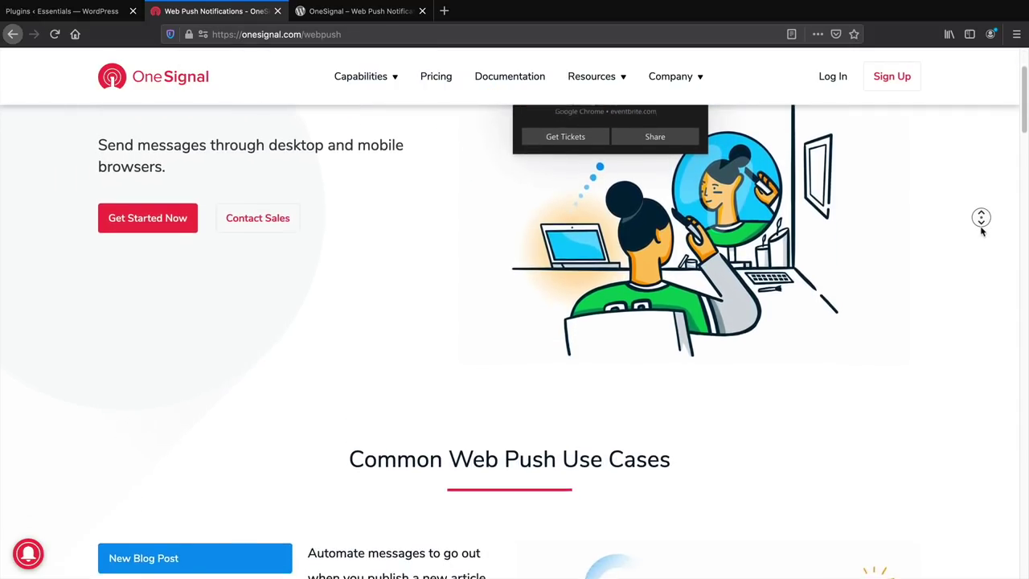
pyautogui.scroll(-3, 981, 217)
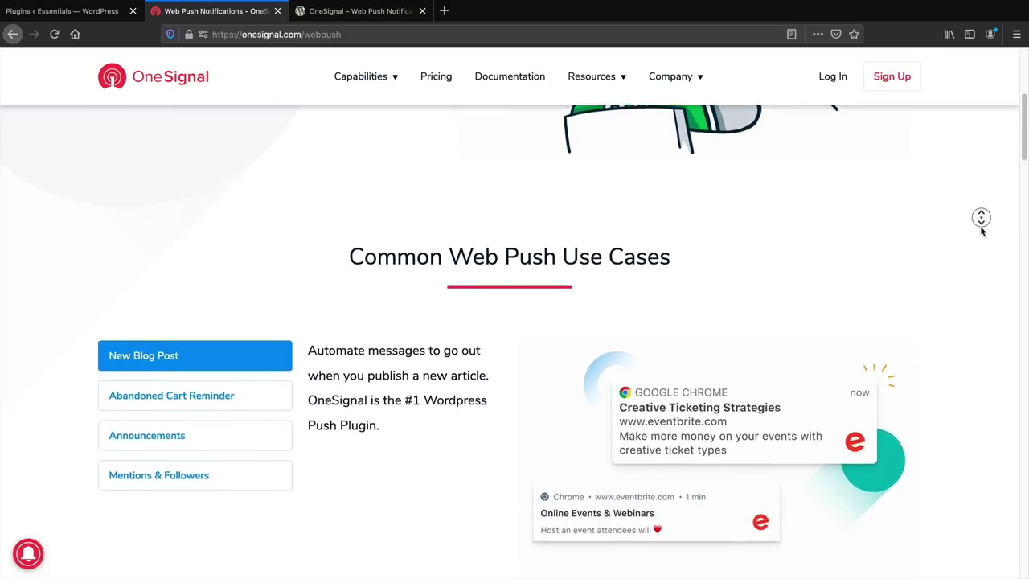
pyautogui.scroll(-3, 981, 217)
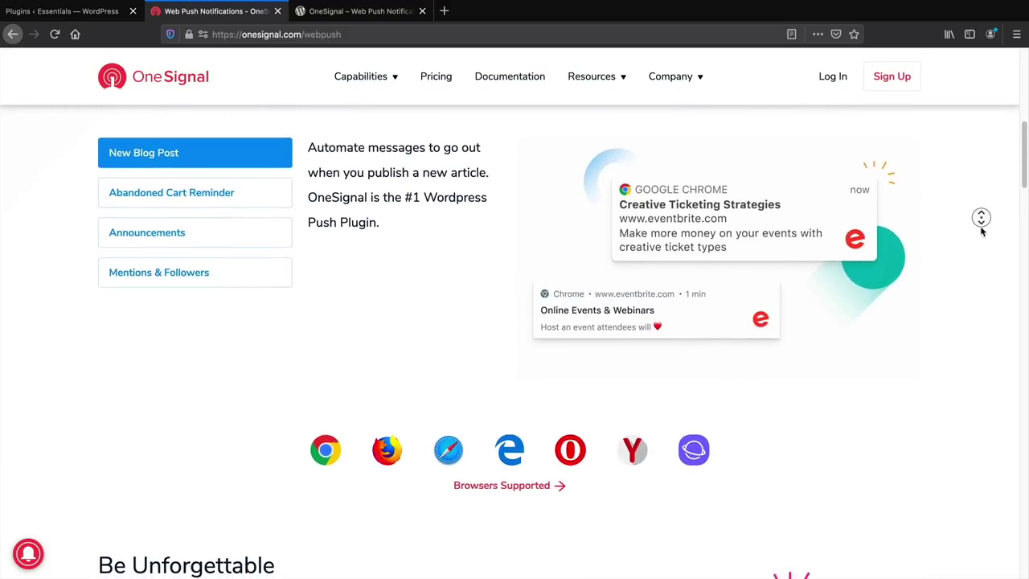
pyautogui.scroll(-3, 981, 217)
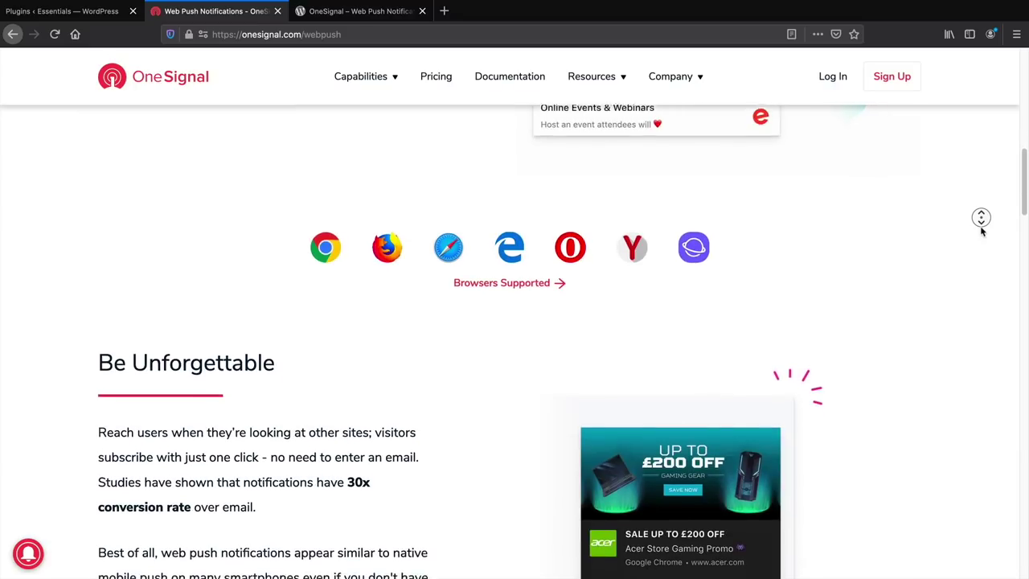
# Finish reviewing OneSignal's web push page and look over the OneSignal plugin listing on WordPress.org.
pyautogui.scroll(-2, 981, 217)
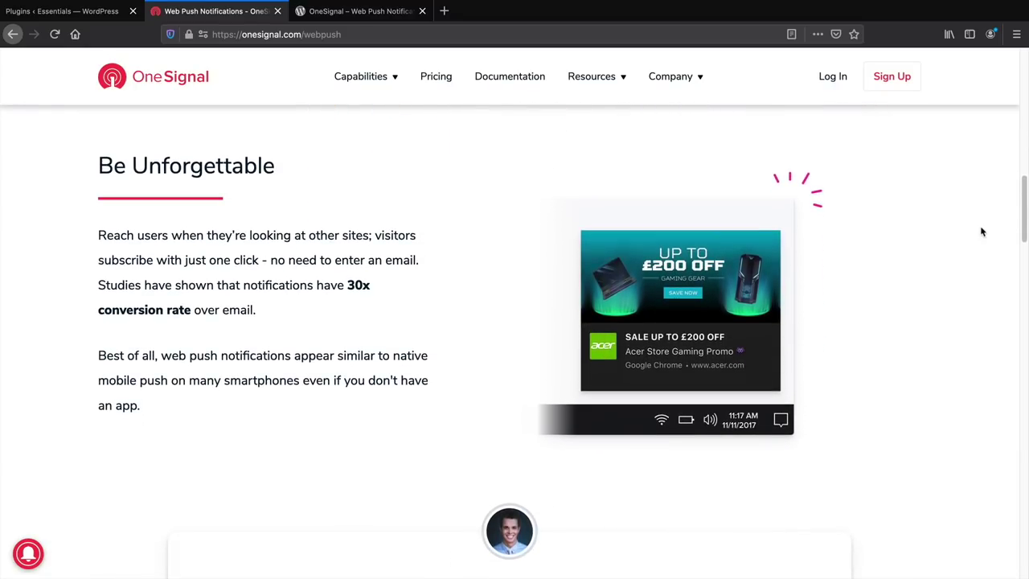
pyautogui.click(388, 14)
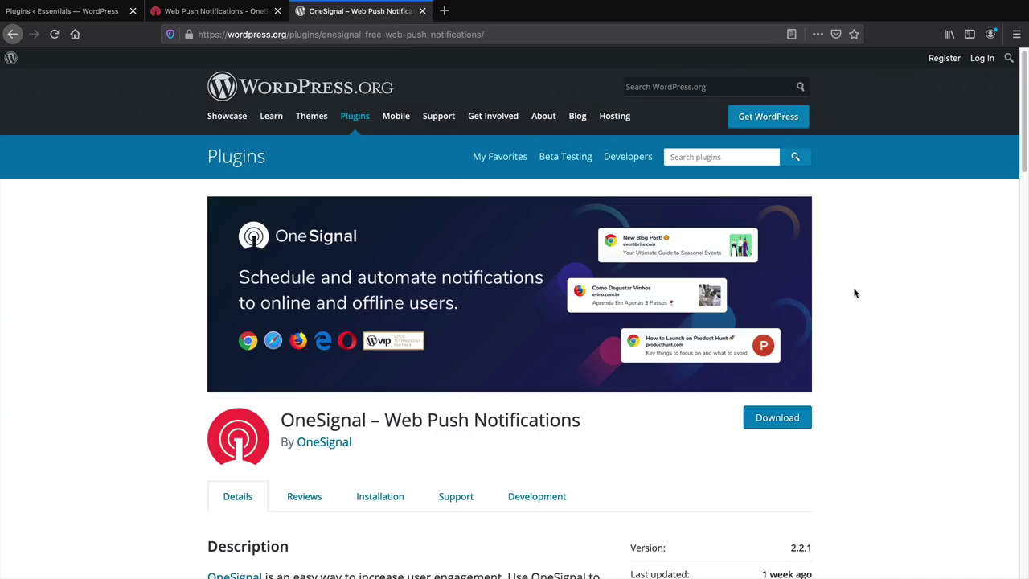
pyautogui.scroll(-2, 855, 295)
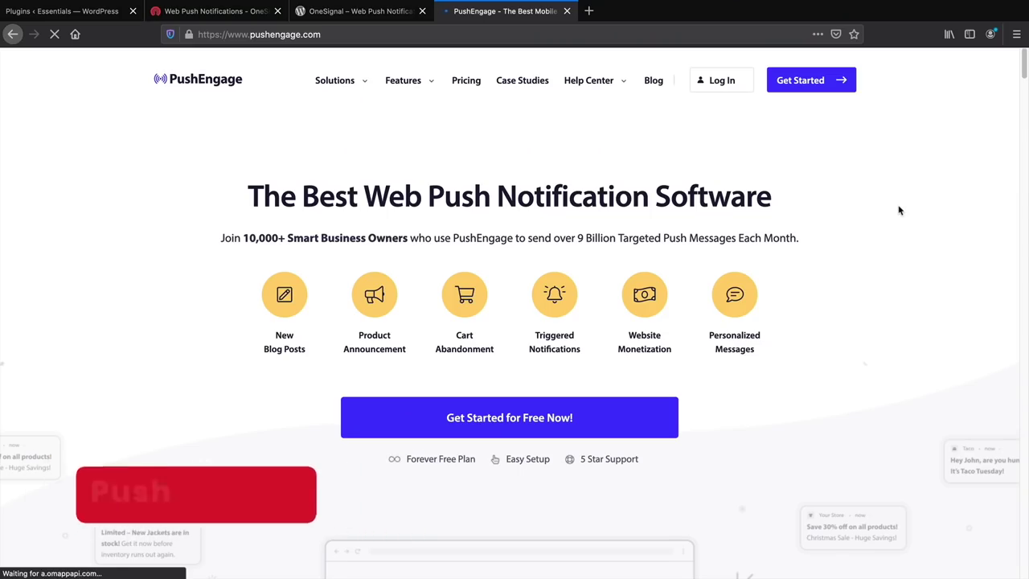
# Open PushEngage's pricing page and highlight the Free plan.
pyautogui.click(475, 83)
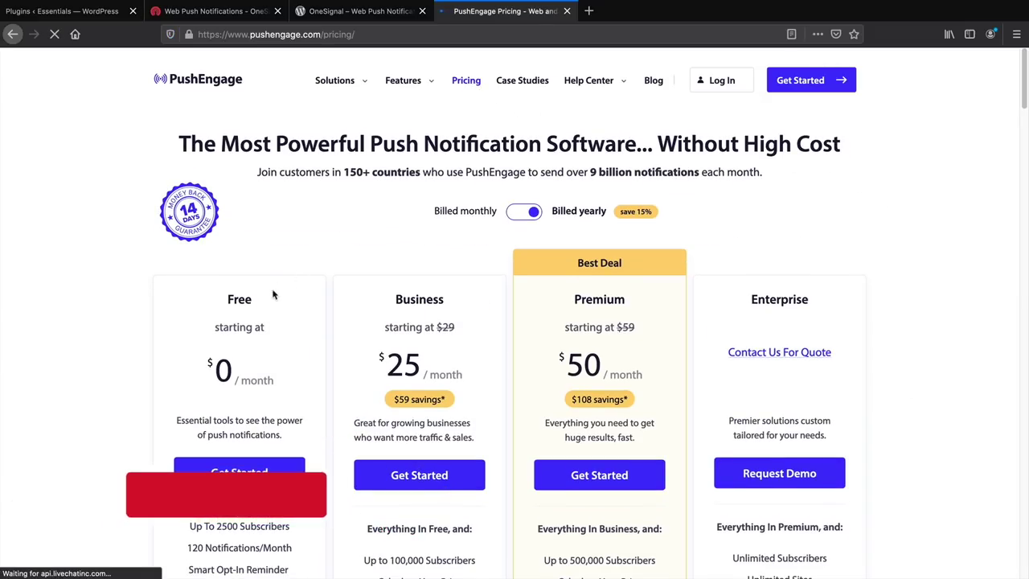
pyautogui.moveTo(255, 300); pyautogui.dragTo(226, 300)
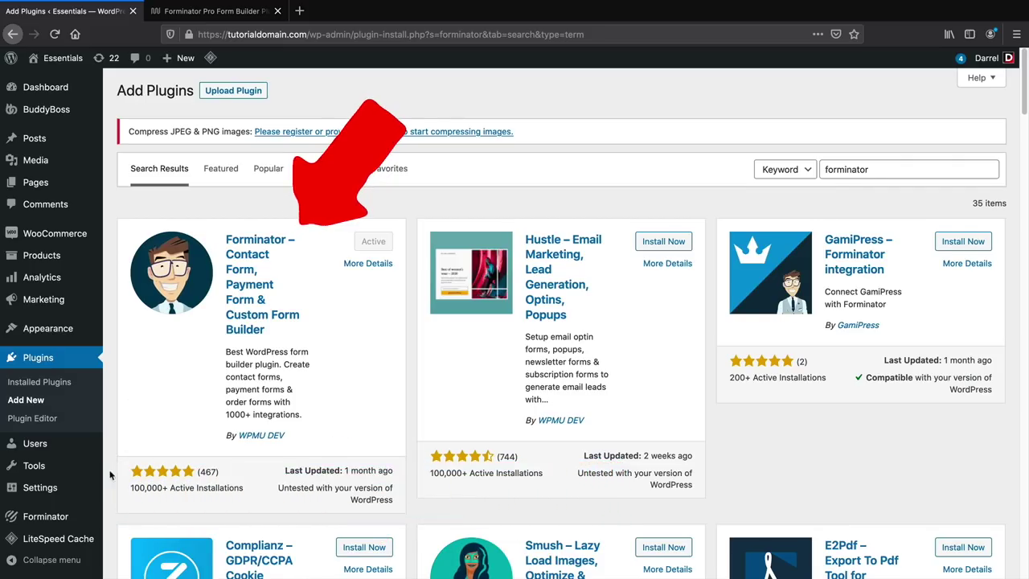
# Create a new Forminator form from the Contact Form template.
pyautogui.moveTo(48, 516)
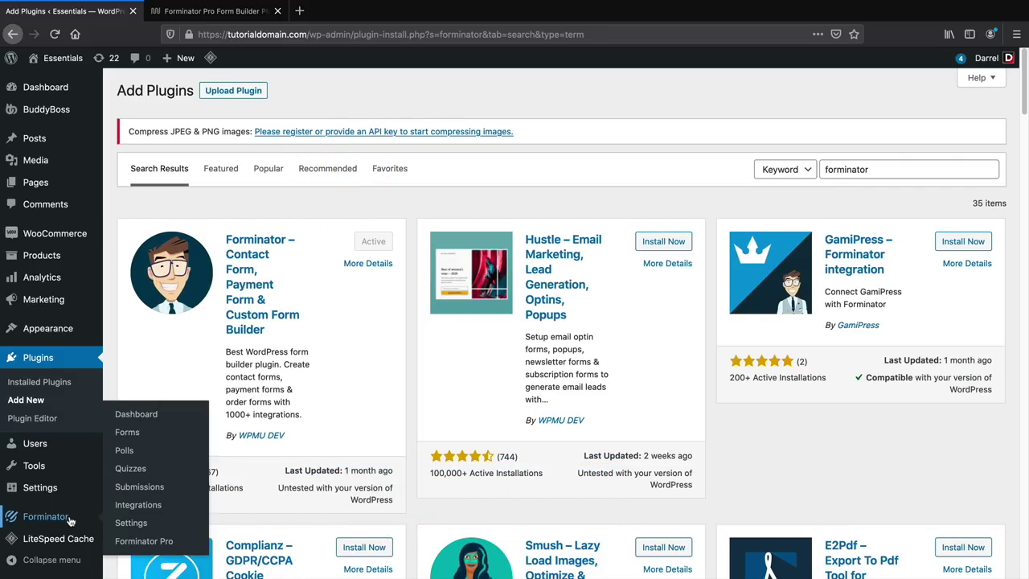
pyautogui.click(150, 422)
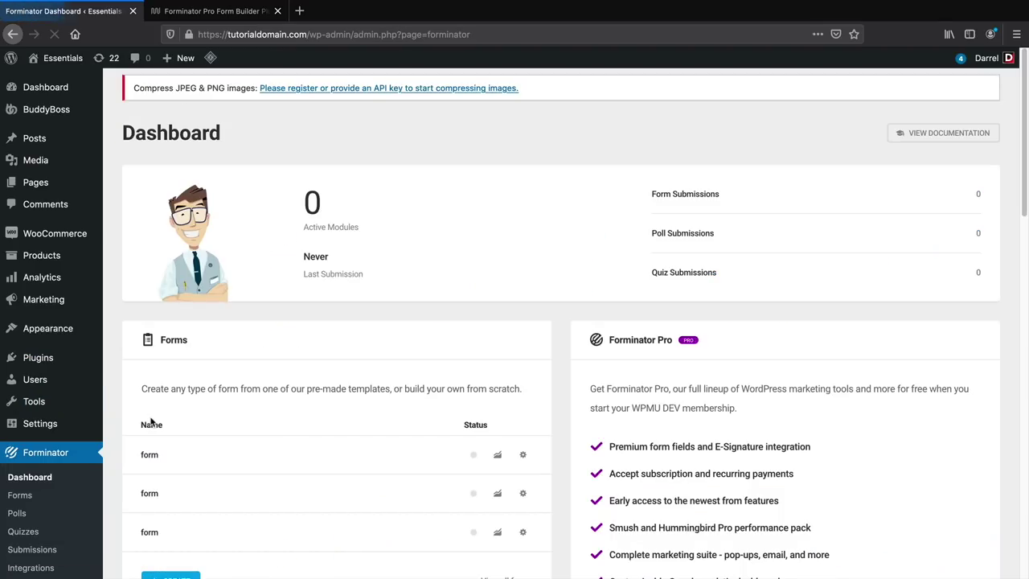
pyautogui.click(232, 136)
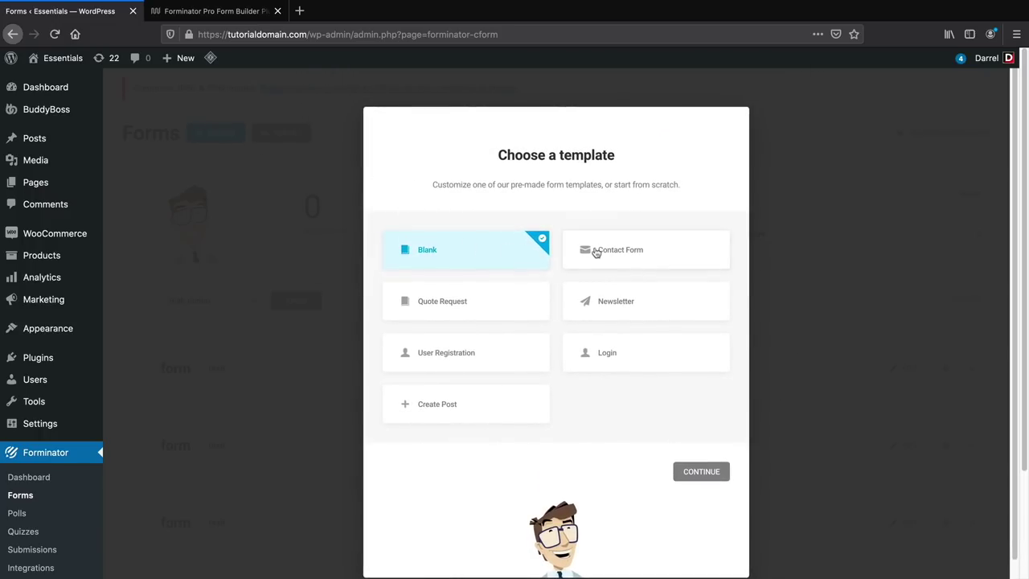
pyautogui.click(598, 251)
pyautogui.click(689, 472)
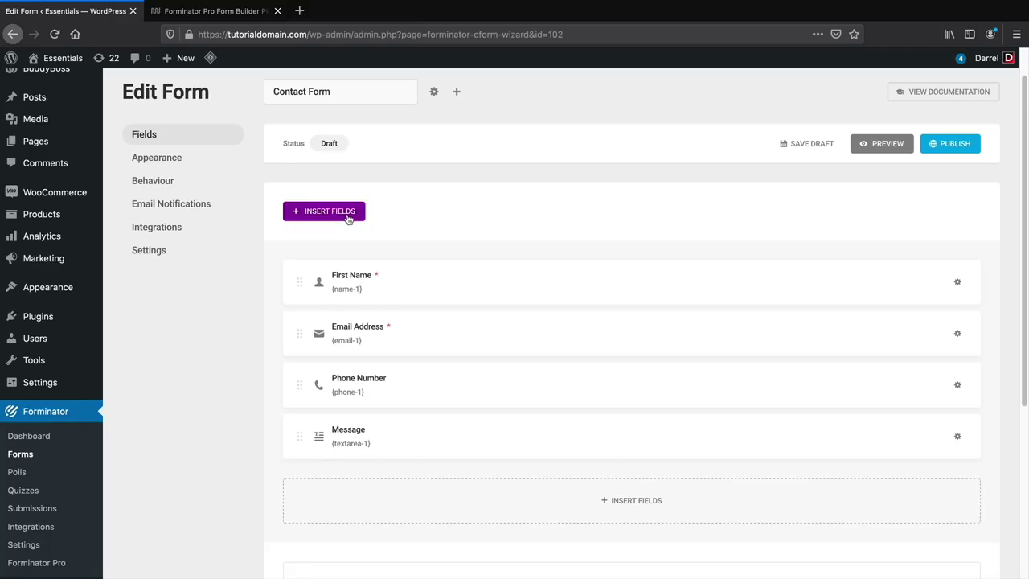
# Insert Currency and GDPR fields into the form, preview it and close the preview.
pyautogui.click(348, 213)
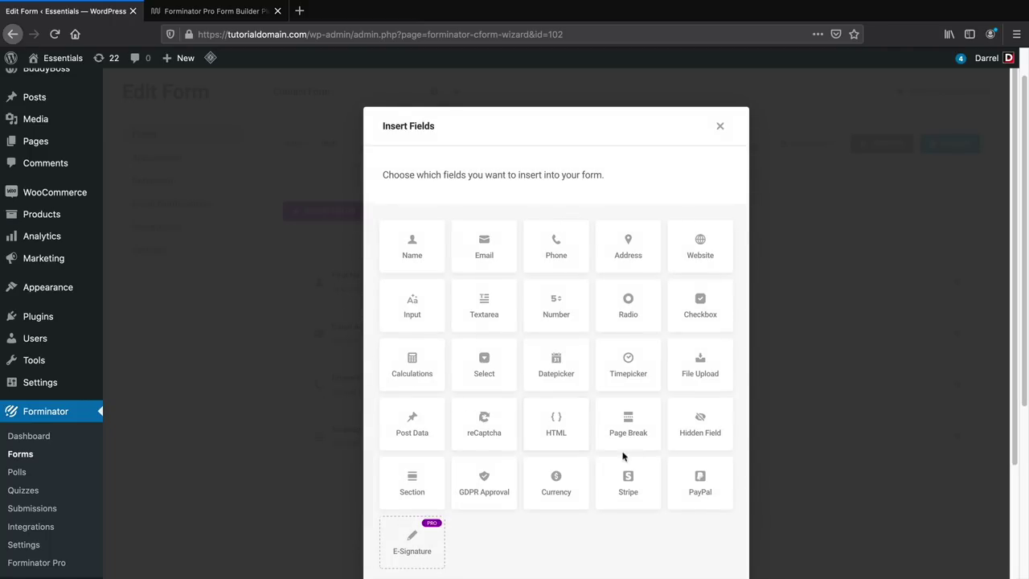
pyautogui.click(698, 483)
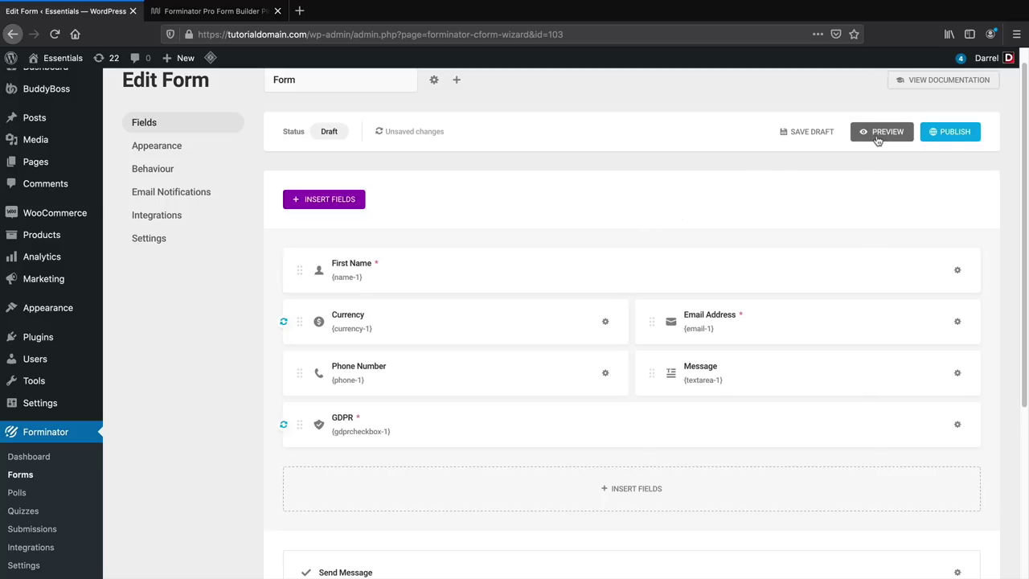
pyautogui.click(876, 133)
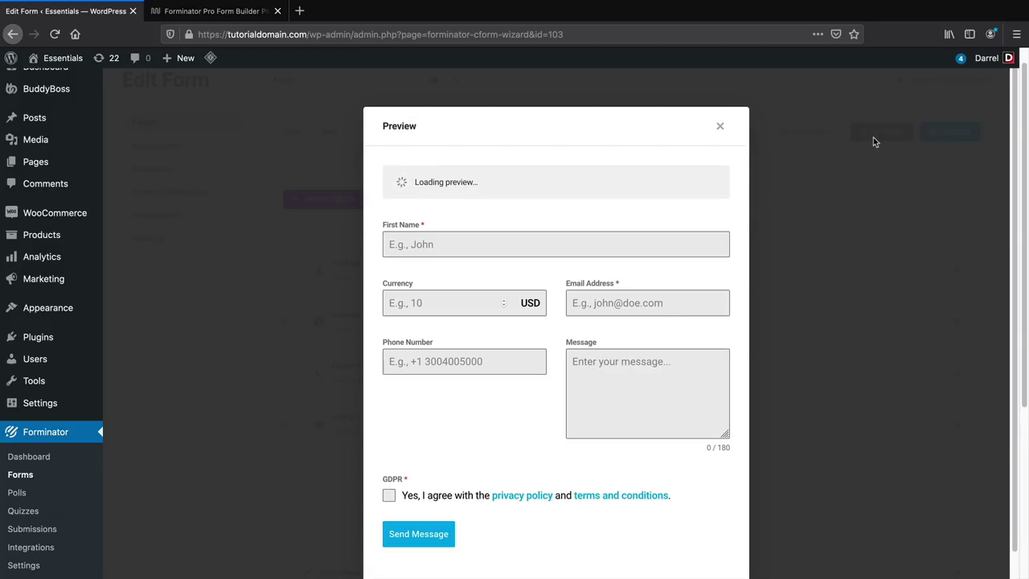
pyautogui.click(873, 141)
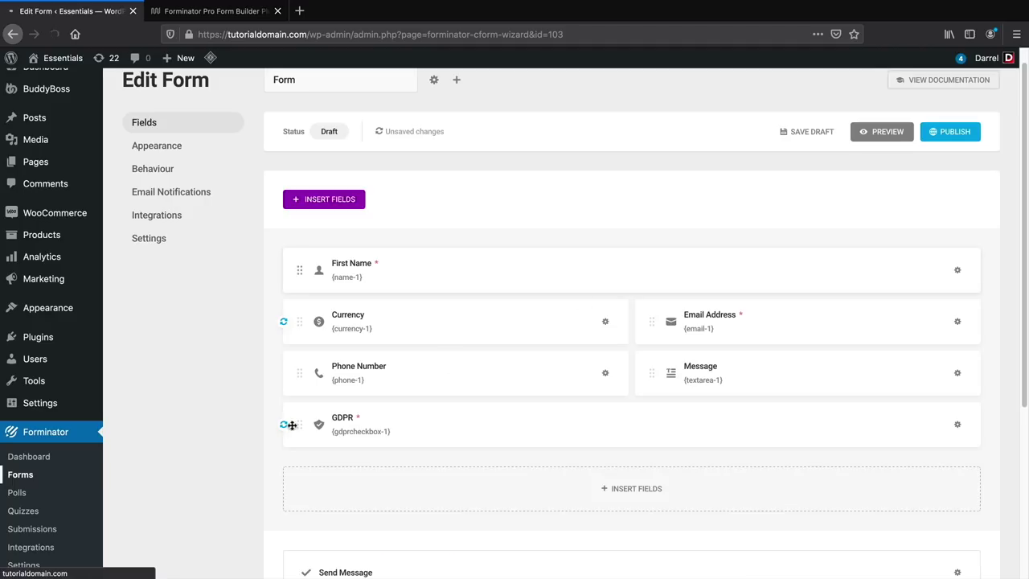
# Return to Forminator's list of forms and open its Polls section.
pyautogui.click(62, 479)
pyautogui.scroll(-1, 51, 504)
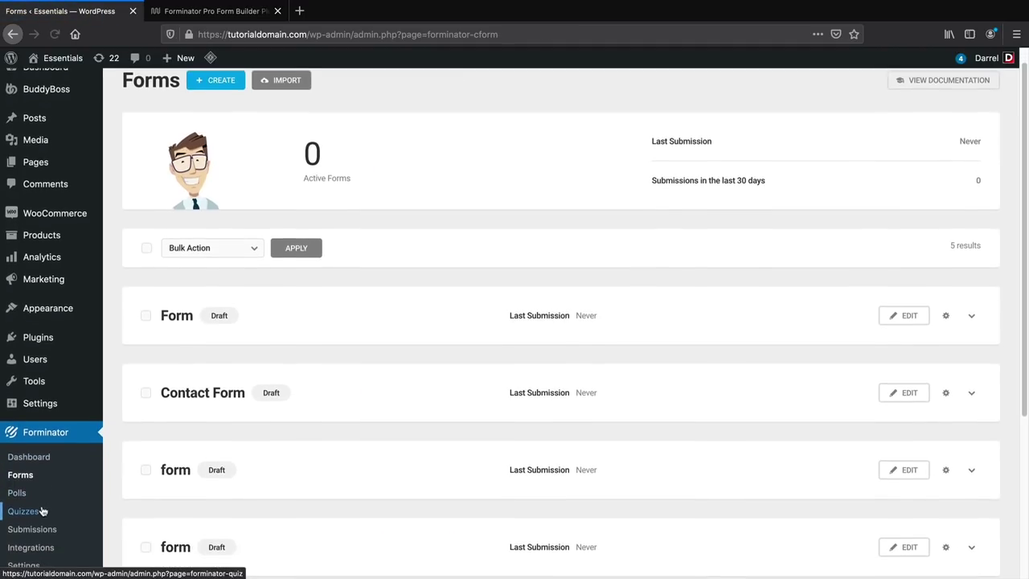
pyautogui.click(40, 493)
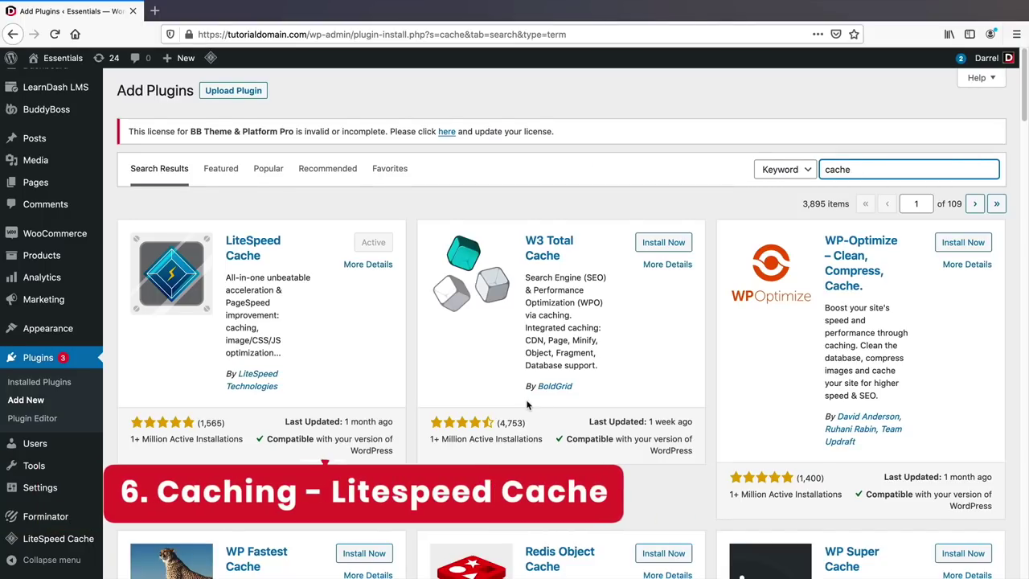
# Turn on CSS Minify, CSS Combine, and CSS Combine External and Inline in LiteSpeed Cache's page optimization settings.
pyautogui.scroll(-3, 527, 404)
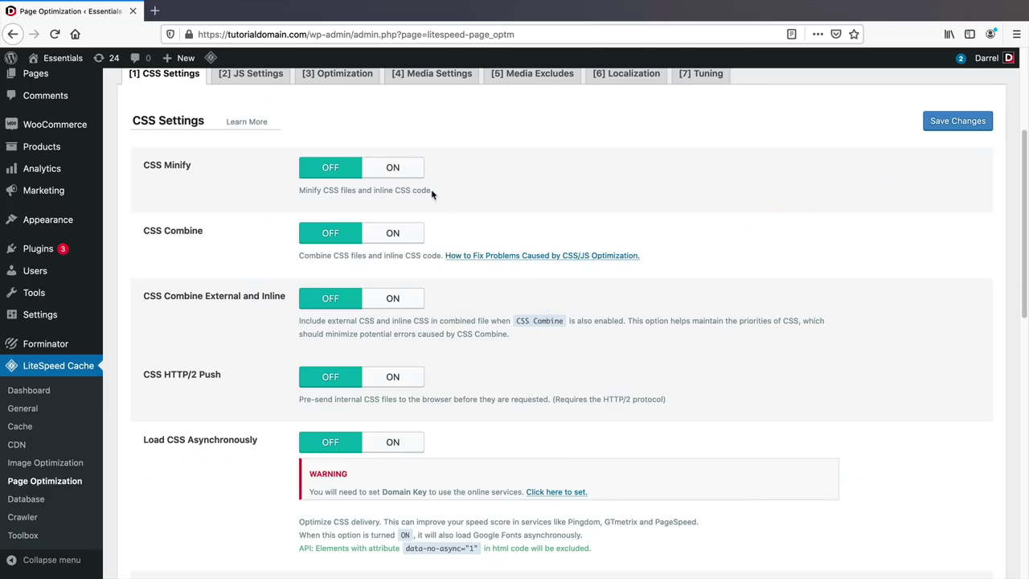
pyautogui.click(417, 175)
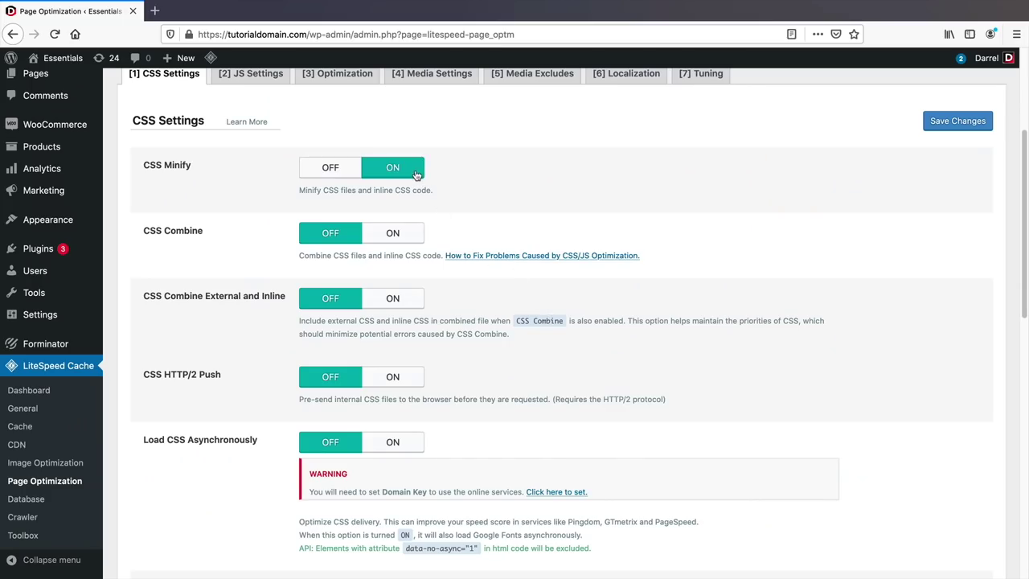
pyautogui.click(407, 234)
pyautogui.click(407, 299)
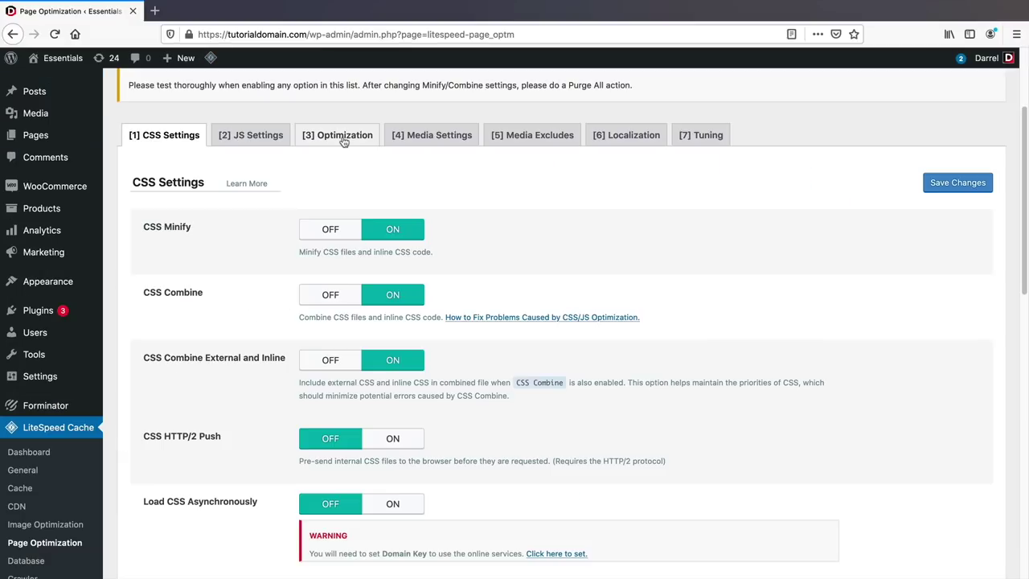
# Look through LiteSpeed Cache's Optimization, Media Settings, Media Excludes, Localization and Tuning options.
pyautogui.click(344, 139)
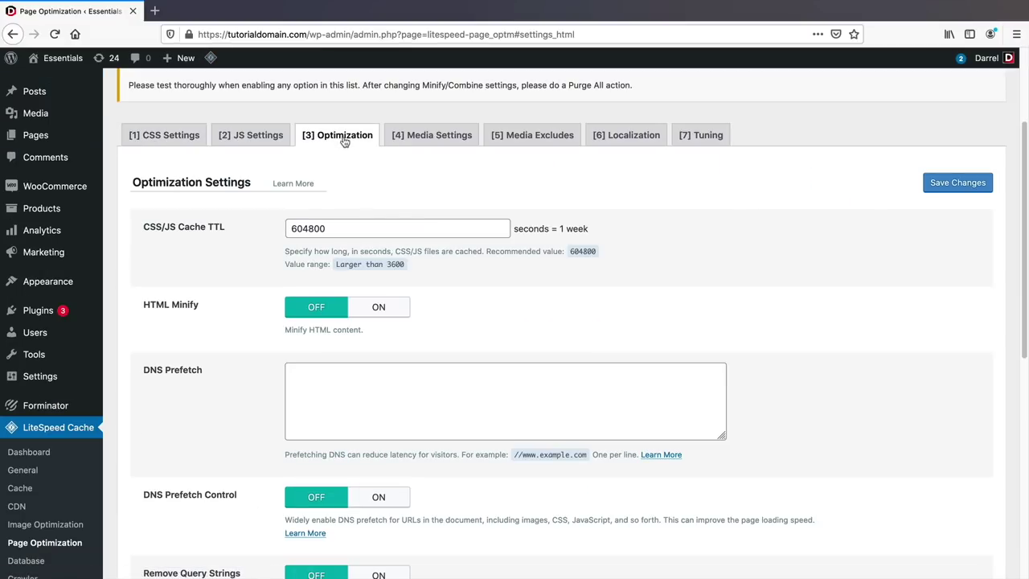
pyautogui.click(420, 138)
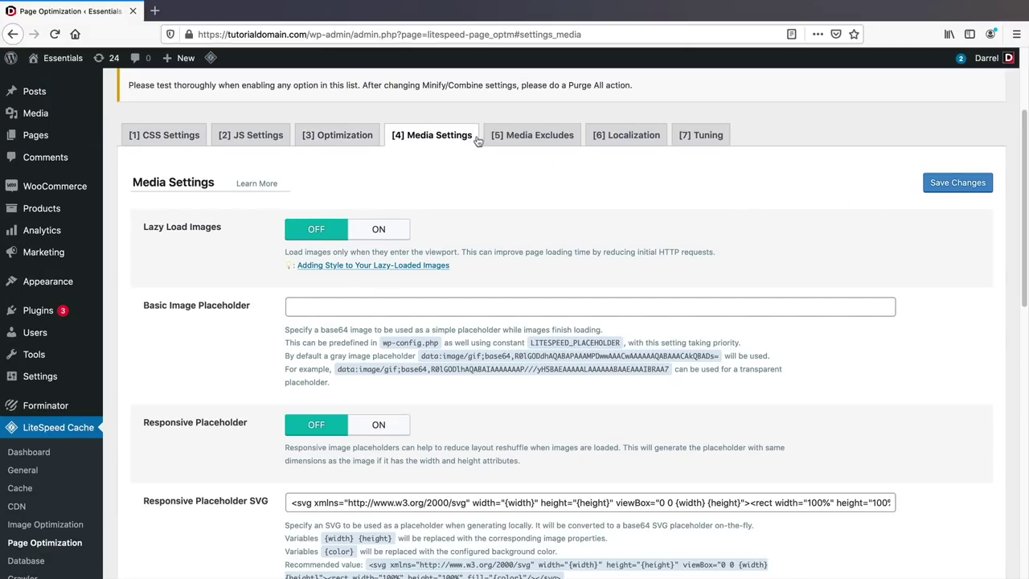
pyautogui.click(503, 138)
pyautogui.click(602, 138)
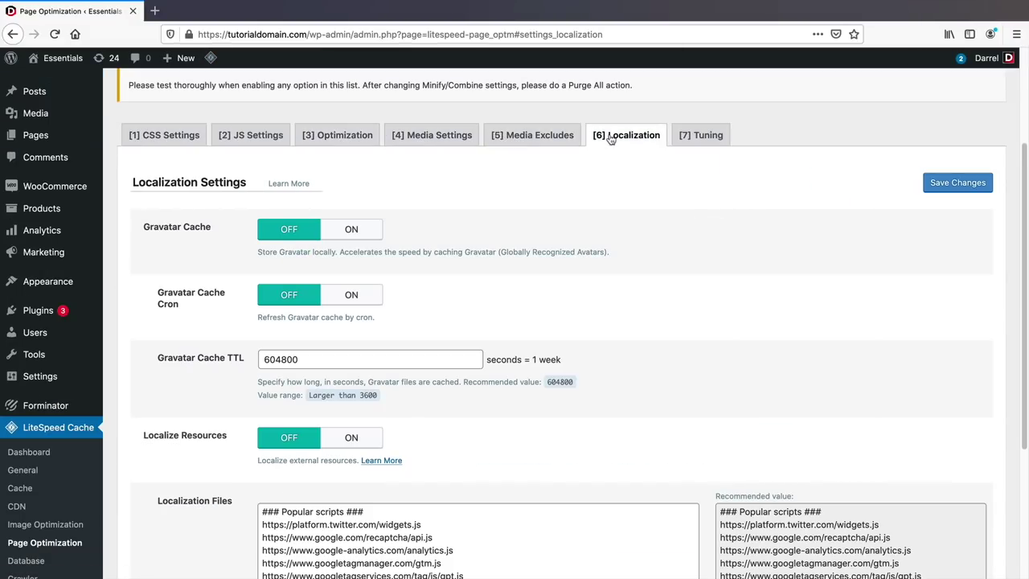
pyautogui.click(701, 139)
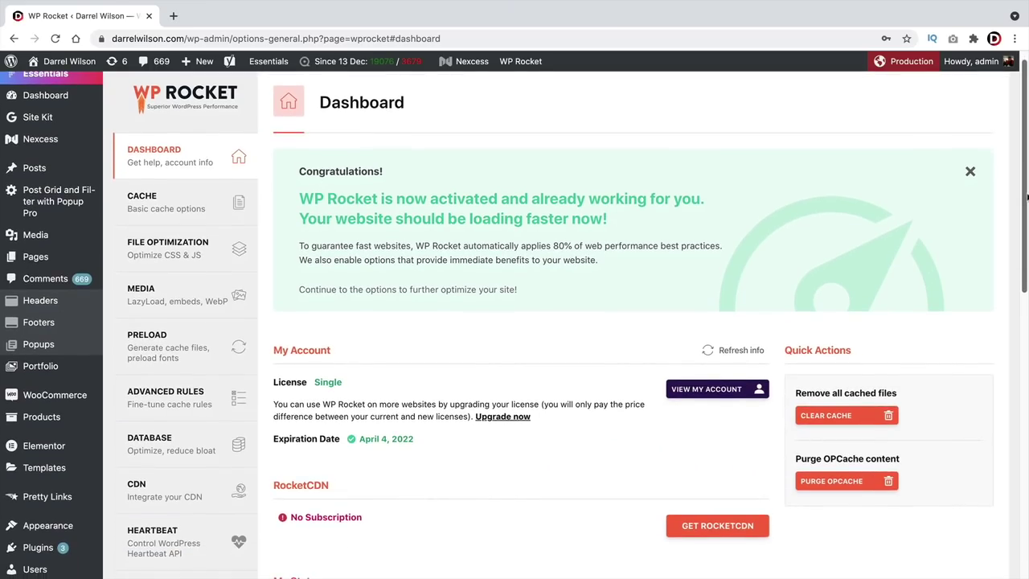
# Clear all cached files in WP Rocket and view its Mobile Cache settings.
pyautogui.scroll(-3, 1021, 247)
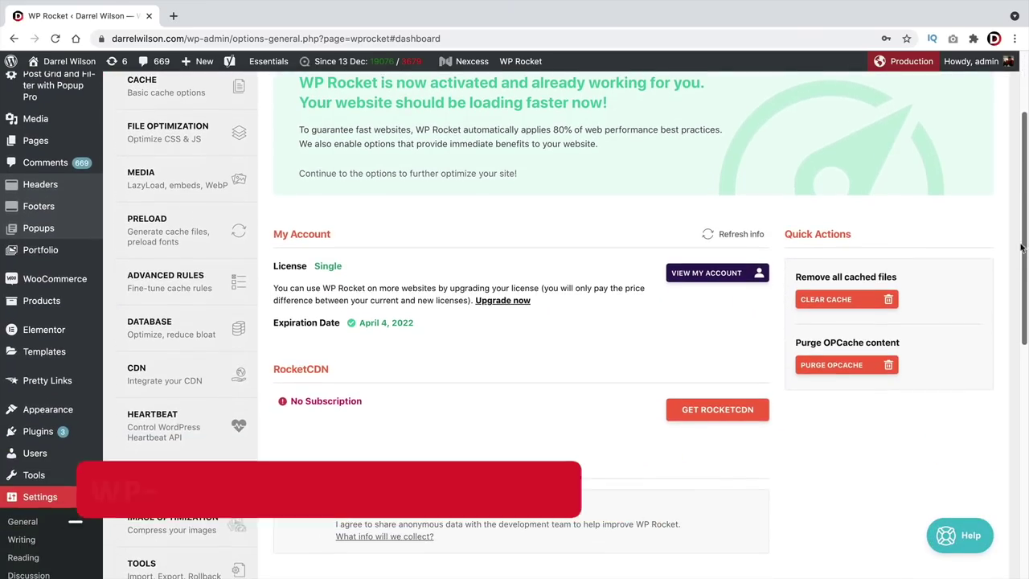
pyautogui.click(841, 301)
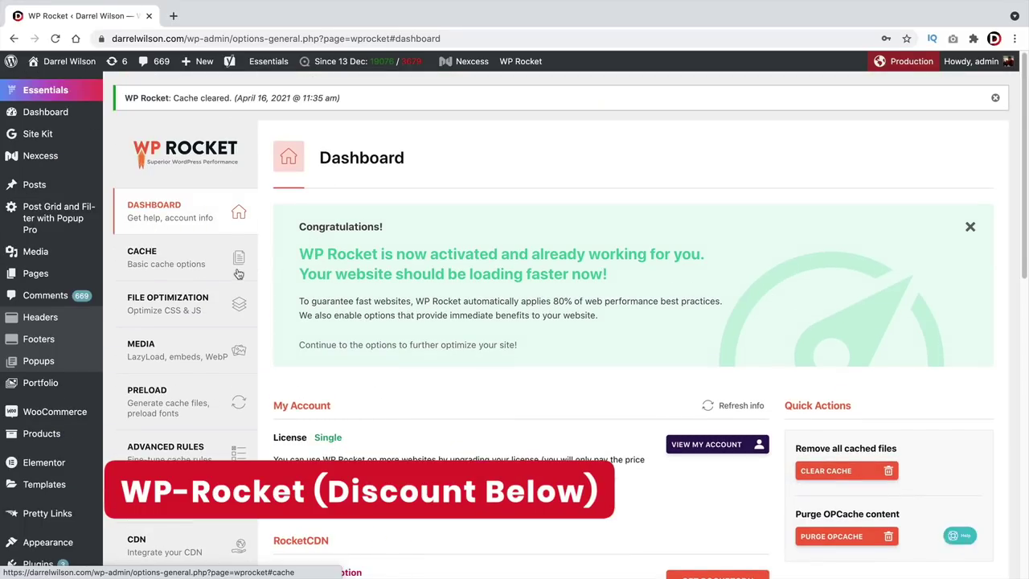
pyautogui.click(197, 259)
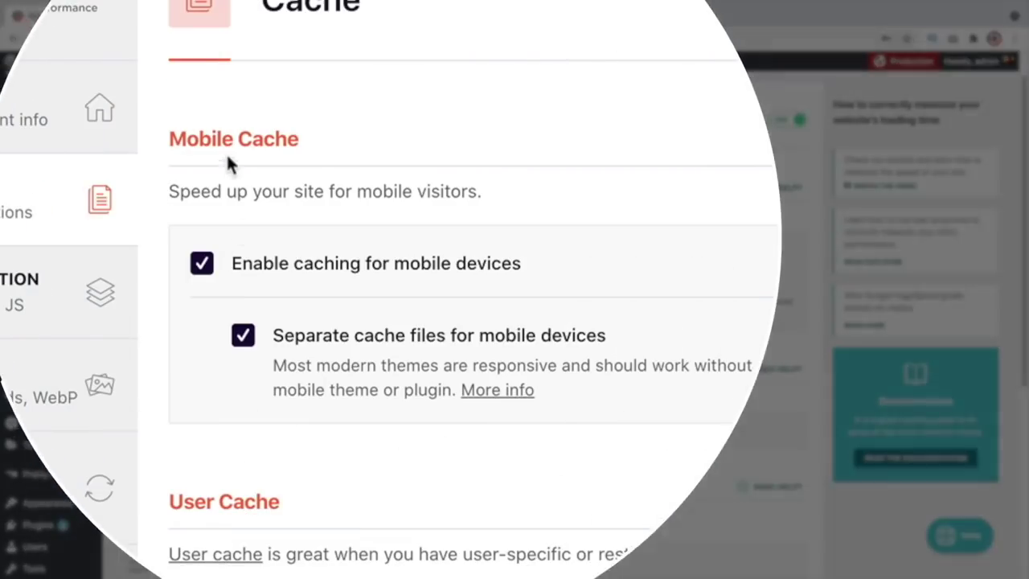
pyautogui.moveTo(338, 187); pyautogui.dragTo(273, 187)
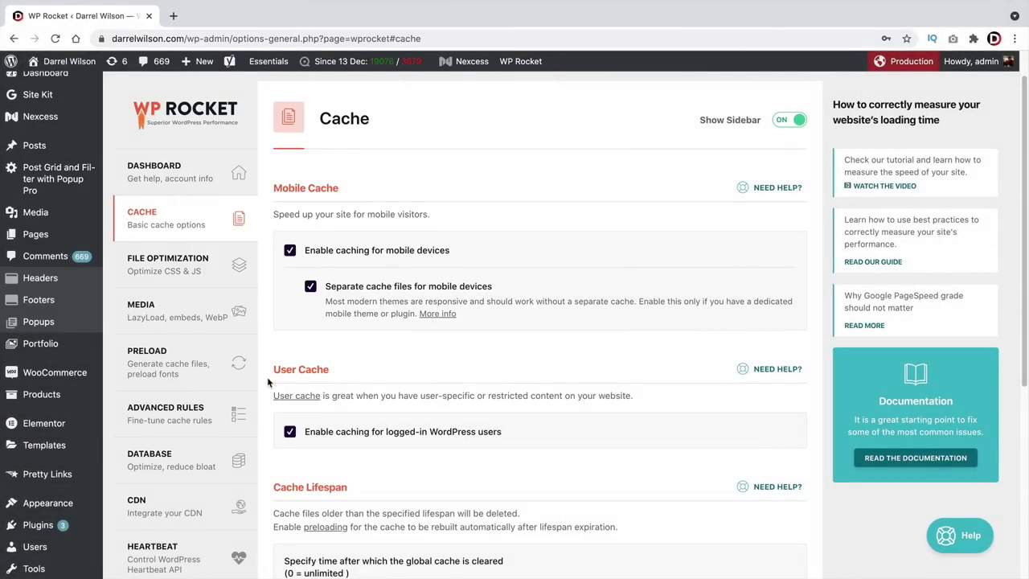
# Select Minify CSS files and Optimize CSS delivery in WP Rocket's file optimization, and view the Media and CDN settings.
pyautogui.click(64, 289)
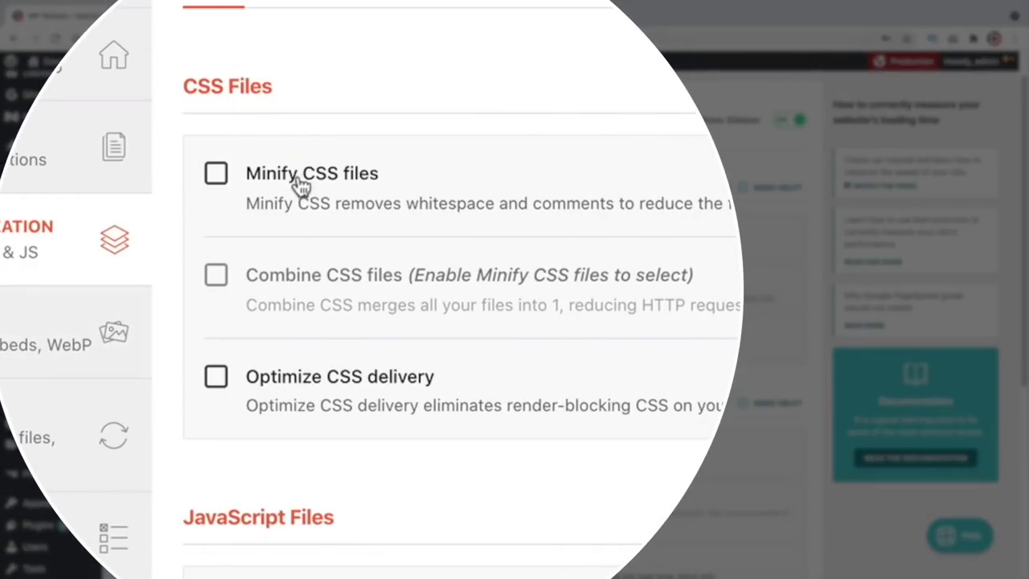
pyautogui.click(215, 173)
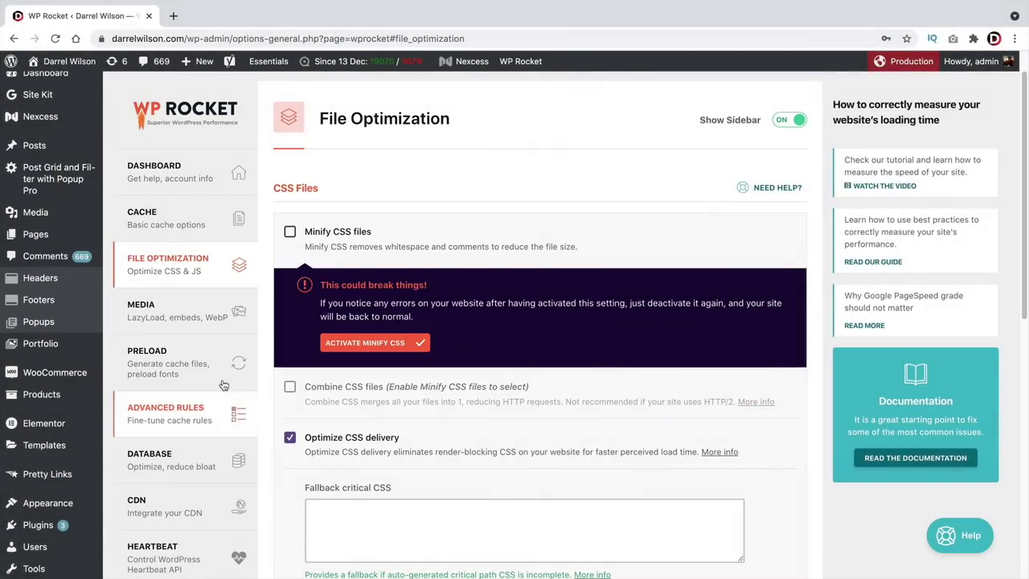
pyautogui.click(179, 312)
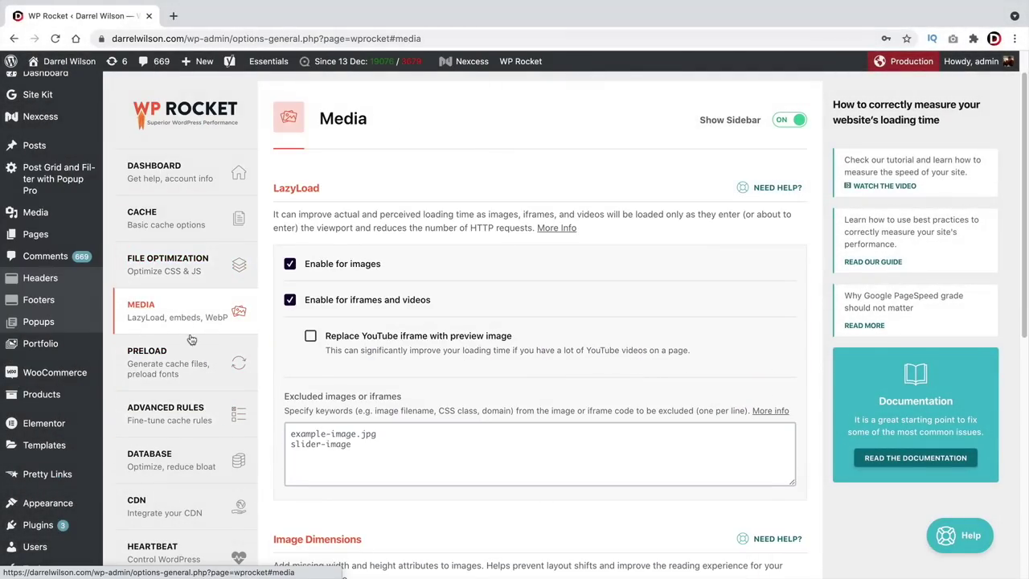
pyautogui.click(178, 506)
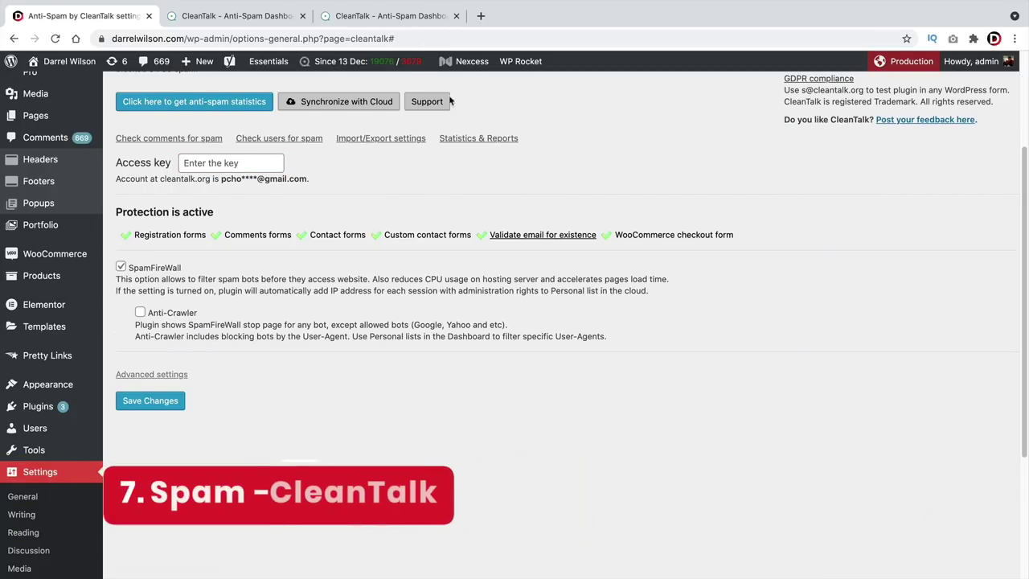
# Open the past week's spam requests from the CleanTalk dashboard and examine the denied entries in the Anti-Spam log.
pyautogui.moveTo(394, 68)
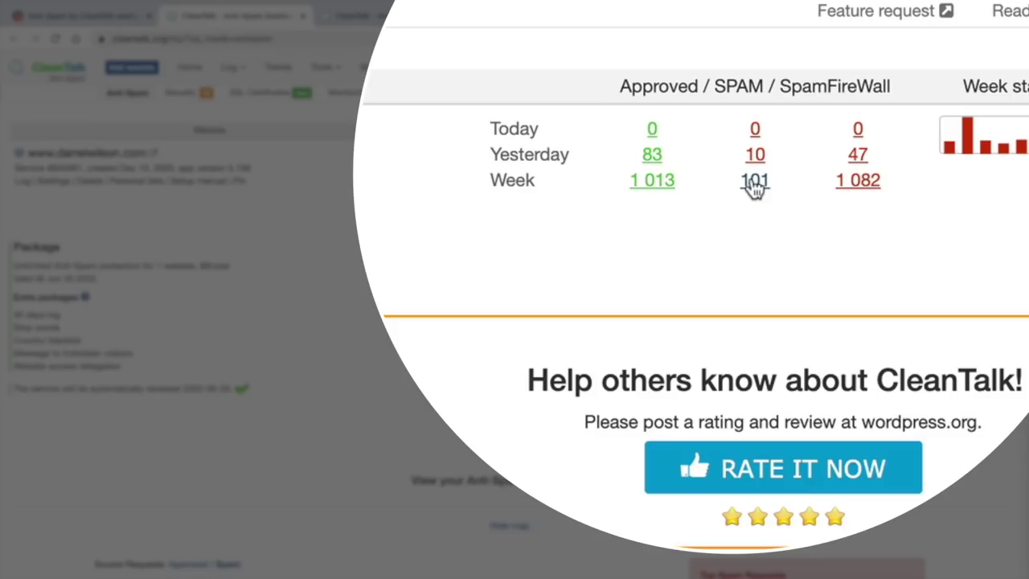
pyautogui.click(754, 183)
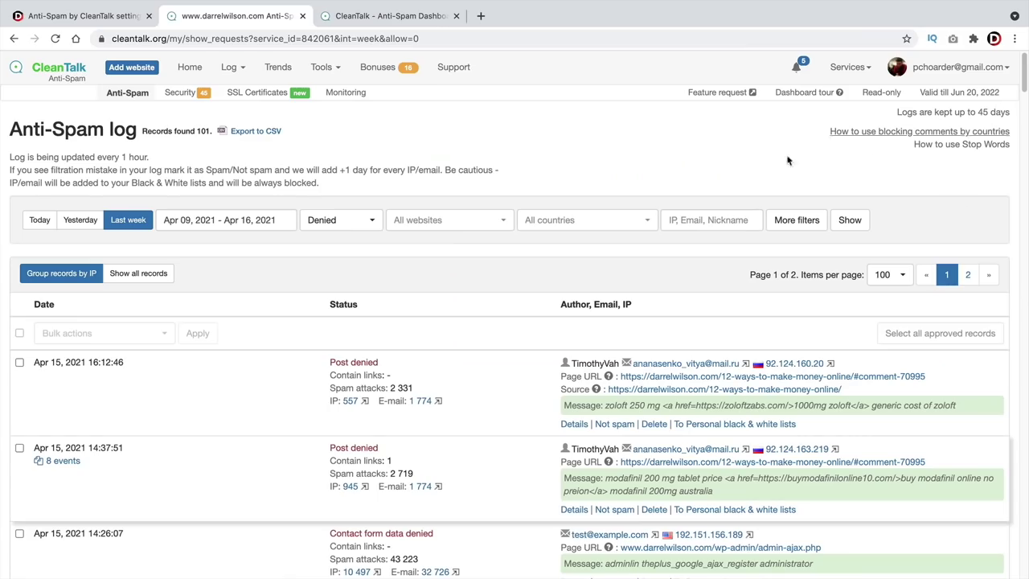
pyautogui.tripleClick(112, 131)
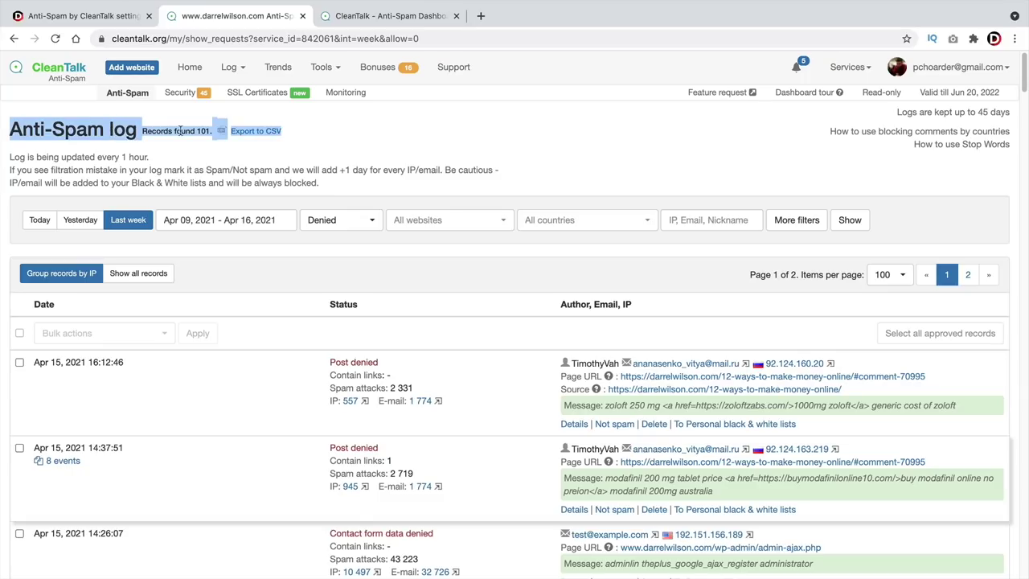
pyautogui.click(764, 149)
pyautogui.scroll(-3, 1019, 98)
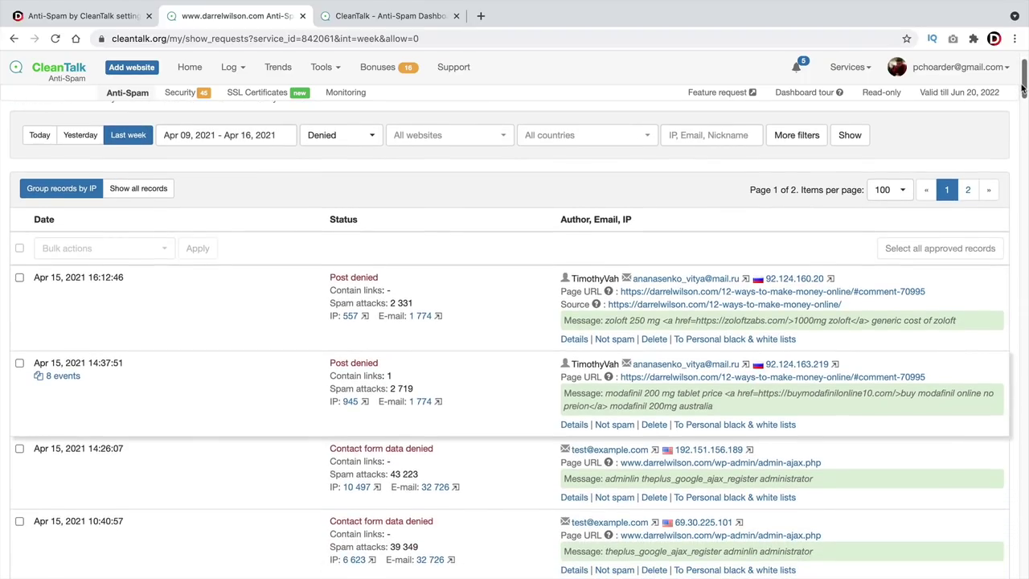
pyautogui.scroll(-2, 900, 220)
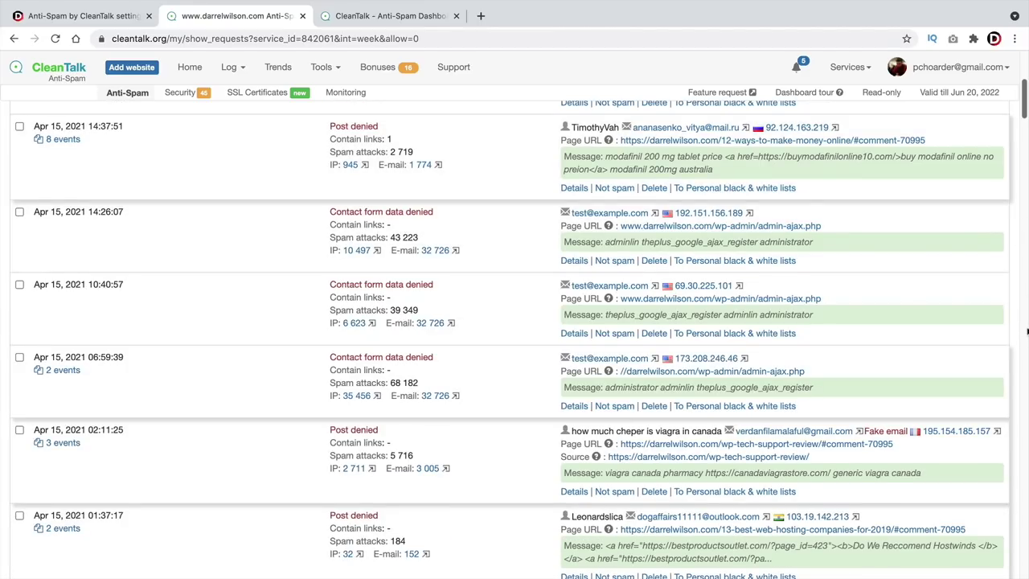
# Look through further denied requests in the Anti-Spam log.
pyautogui.moveTo(1024, 112); pyautogui.dragTo(1024, 218)
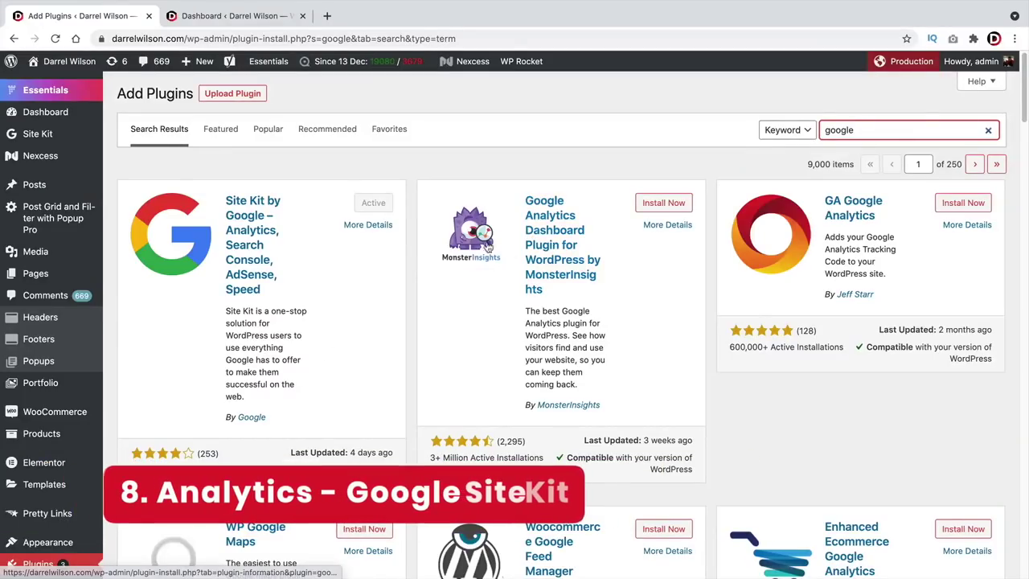
# View the traffic overview in Site Kit by Google and open the GA Google Analytics plugin from the search results.
pyautogui.click(256, 252)
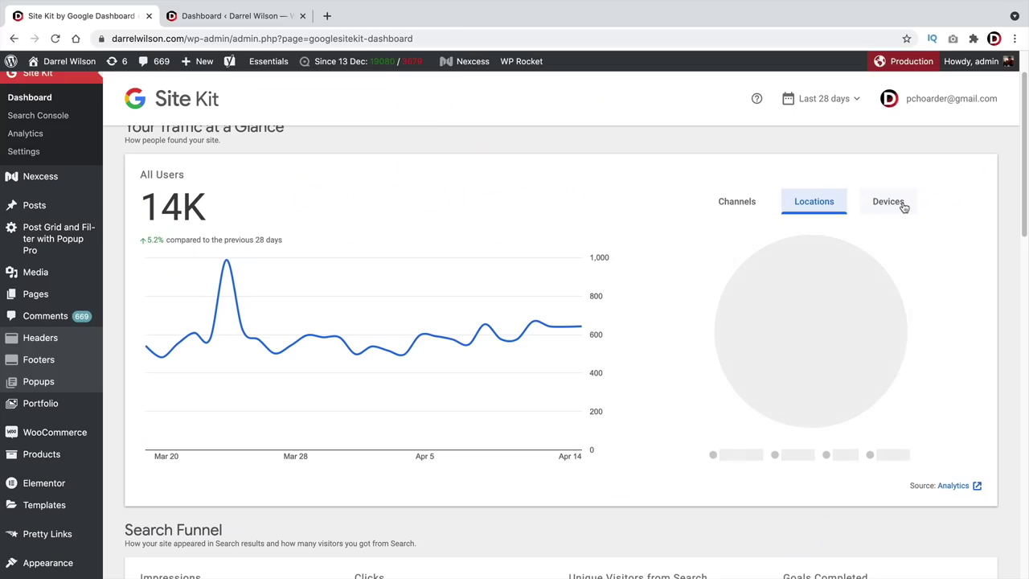
pyautogui.scroll(-5, 157, 231)
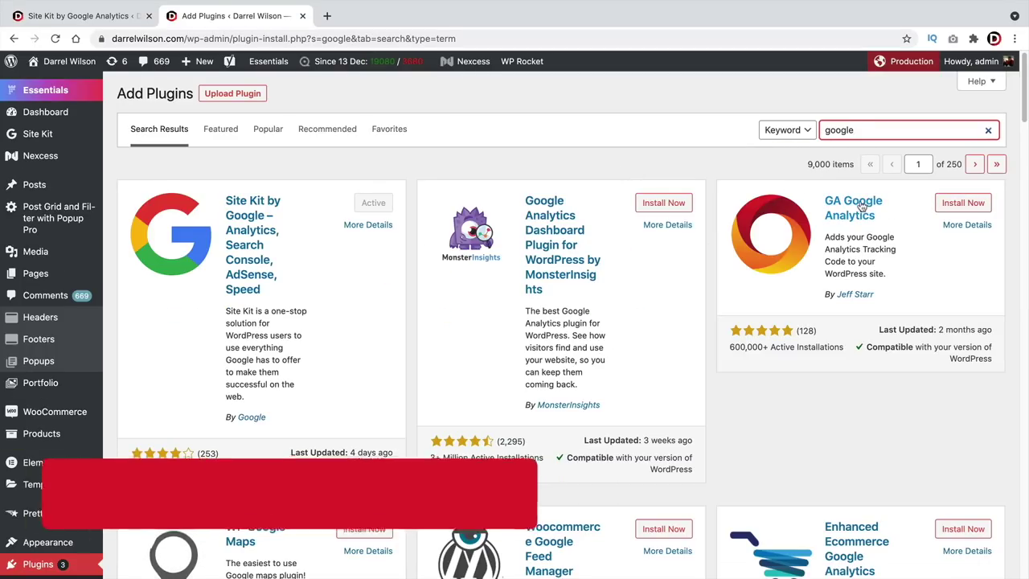
pyautogui.click(862, 206)
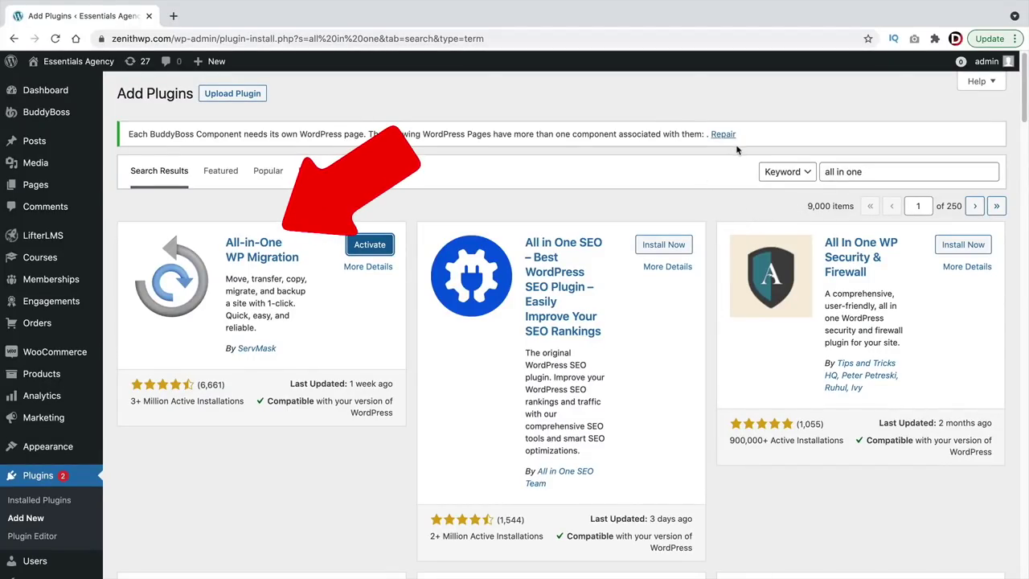
# Activate All-in-One WP Migration and download an export of the whole site as a file.
pyautogui.click(362, 252)
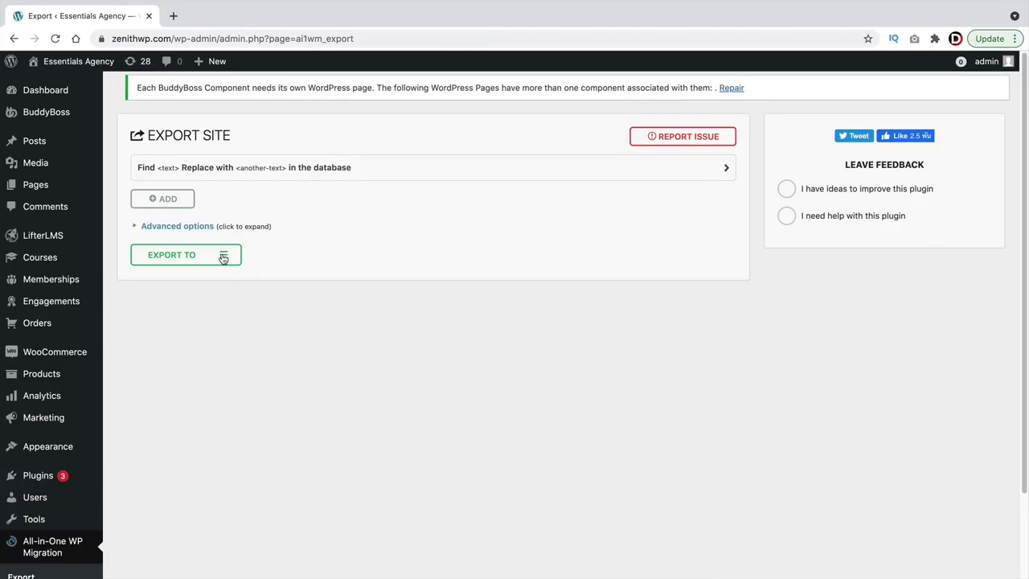
pyautogui.click(224, 258)
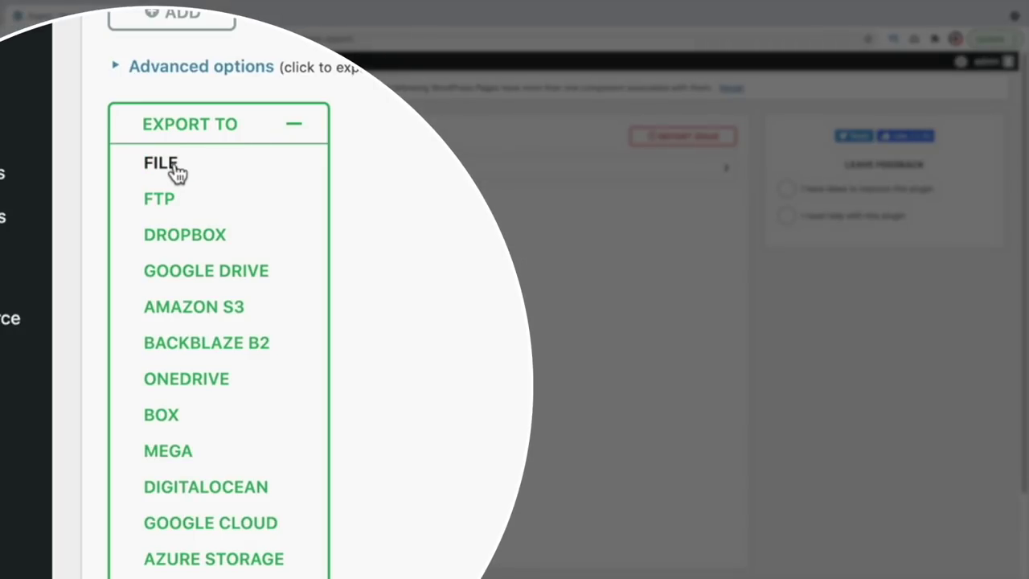
pyautogui.click(176, 167)
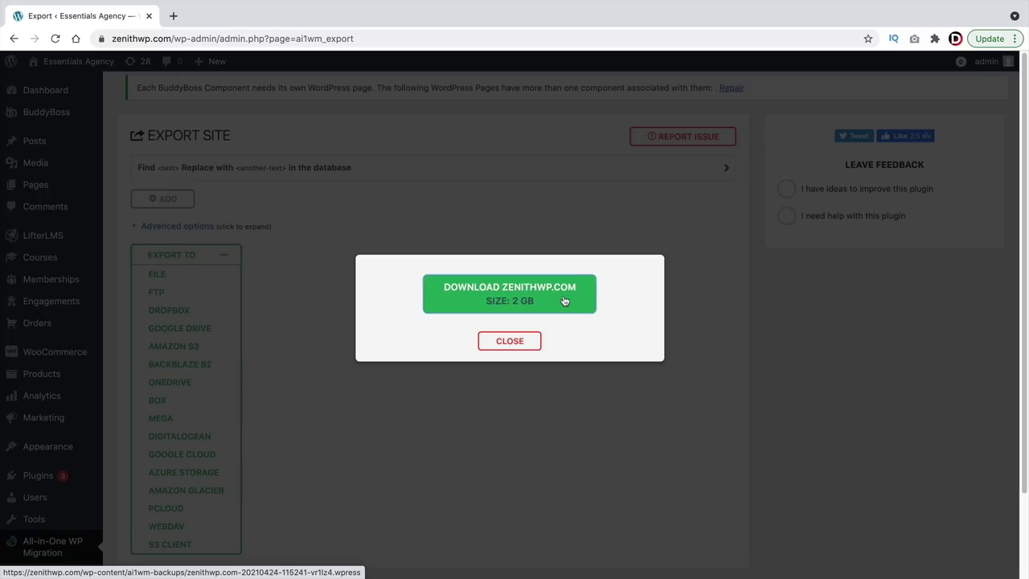
pyautogui.click(565, 300)
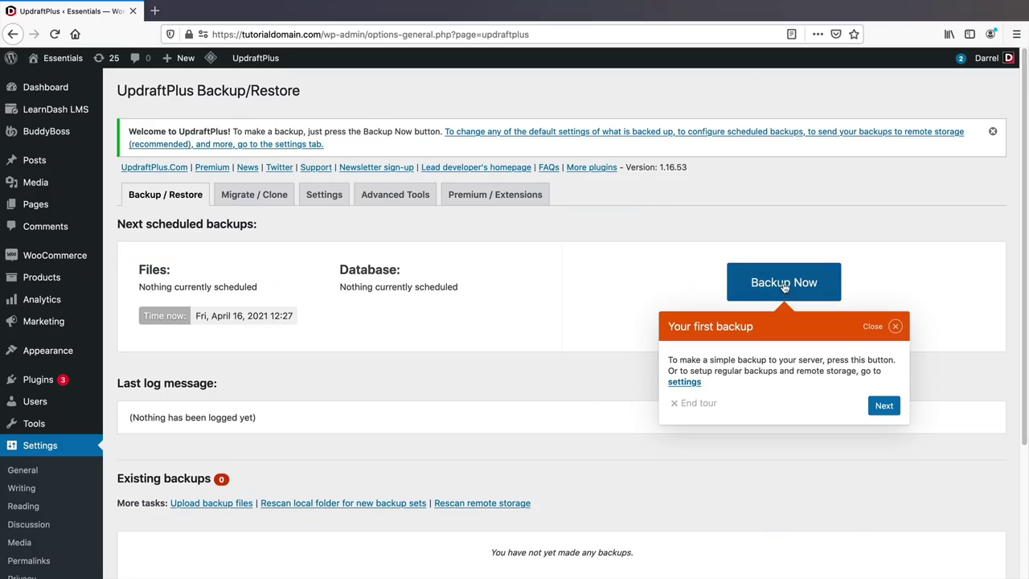
# Run an UpdraftPlus backup that includes the site's database and files.
pyautogui.click(784, 283)
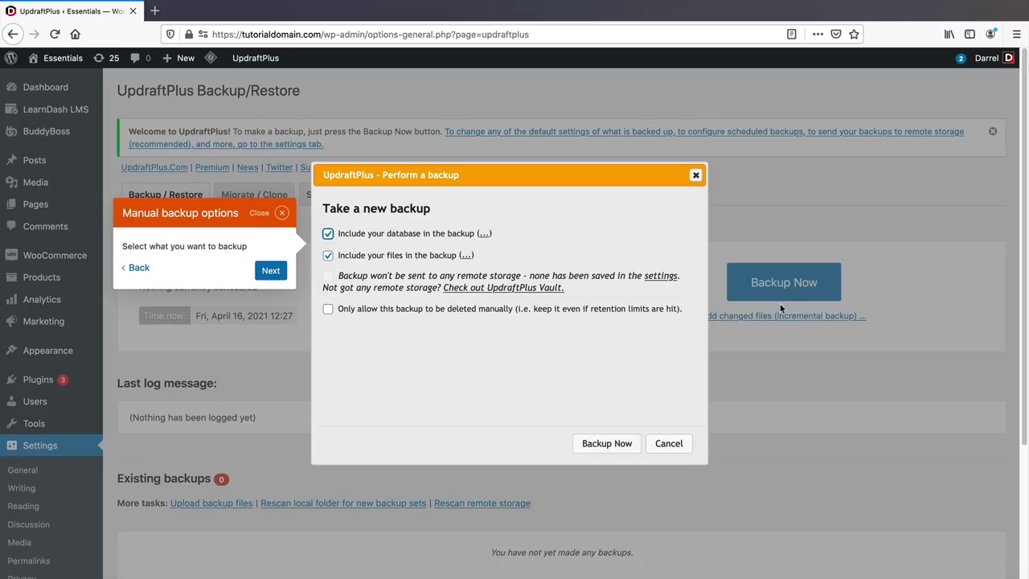
pyautogui.click(606, 444)
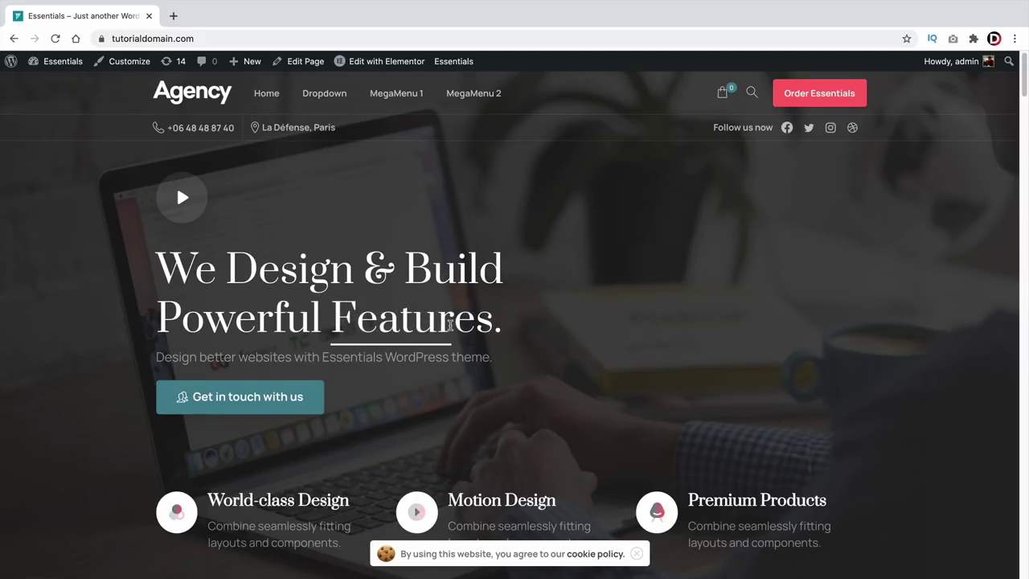
# Look through the Agency demo homepage from the hero section down past the statistics about customers and team members.
pyautogui.scroll(-3, 592, 310)
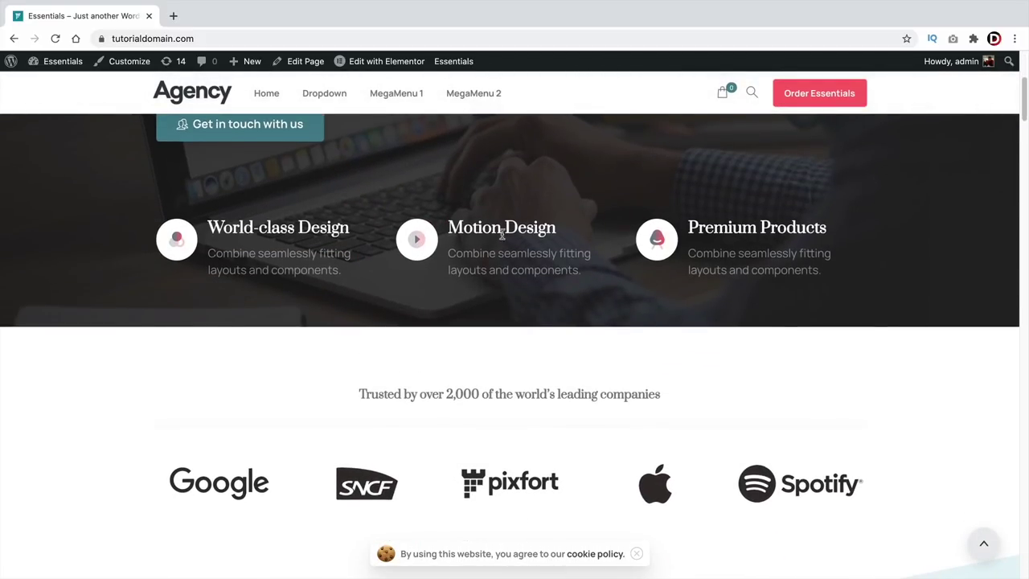
pyautogui.scroll(-10, 365, 266)
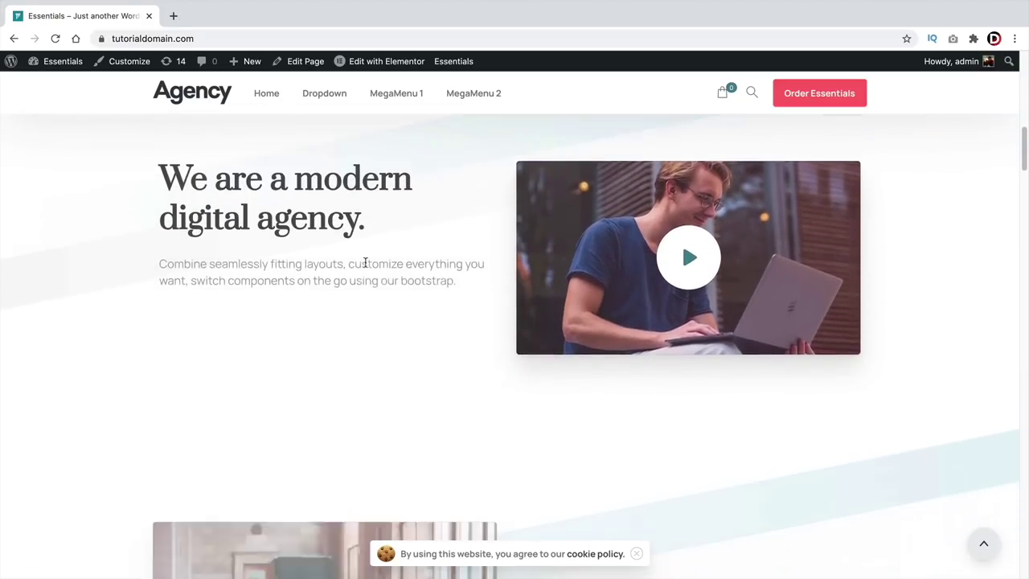
pyautogui.scroll(-1, 367, 281)
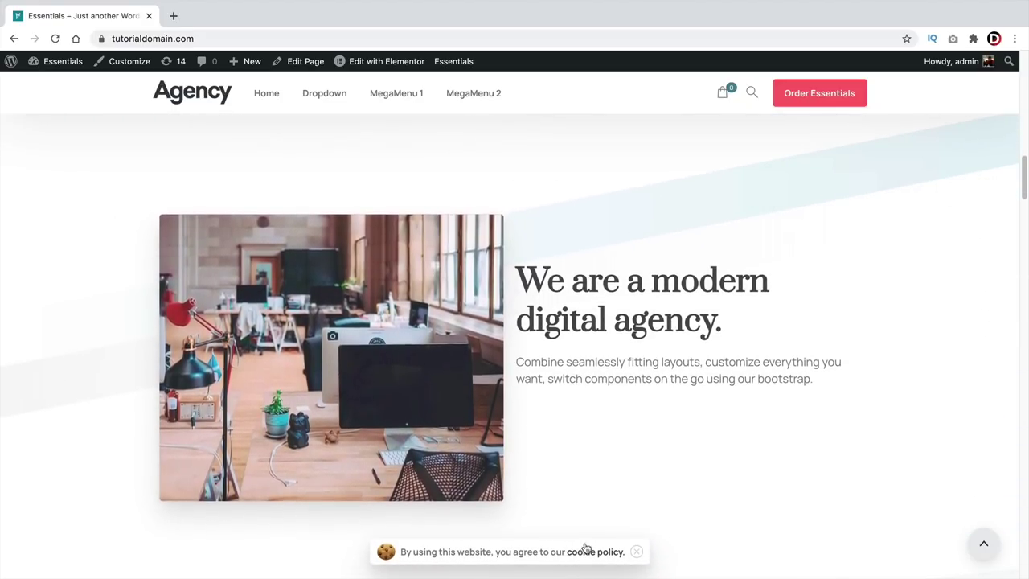
pyautogui.scroll(-2, 555, 449)
pyautogui.scroll(-10, 556, 449)
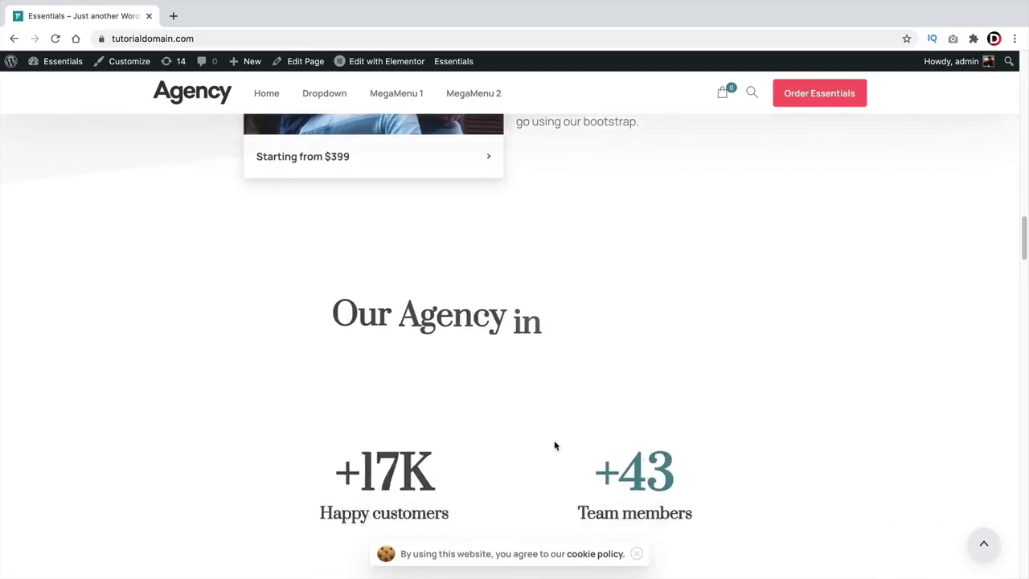
pyautogui.scroll(-12, 555, 446)
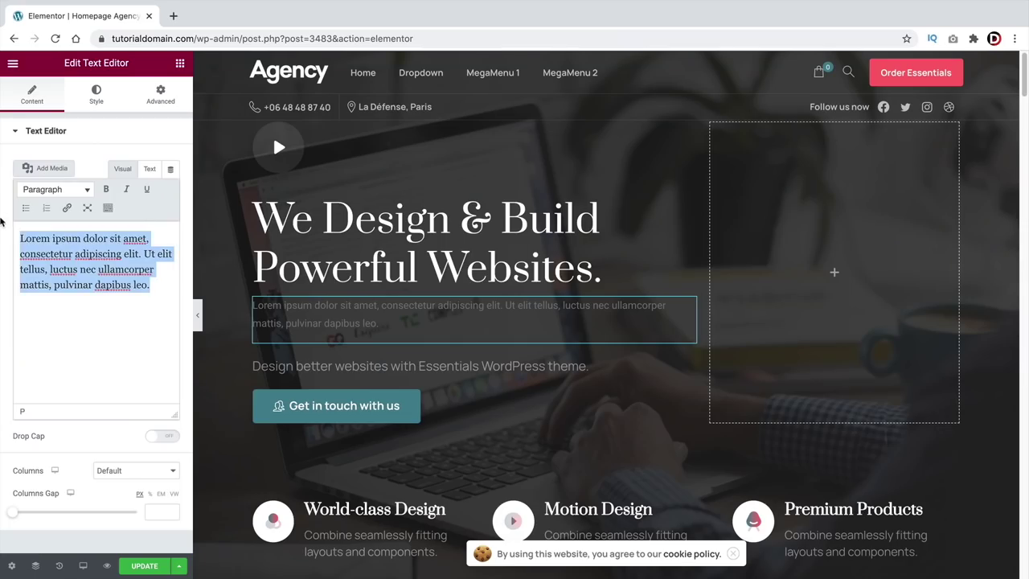
# Replace the hero section's placeholder text with "This is an amazing wesbite" and set its text color to white.
pyautogui.write('This is an amazing wesbite')
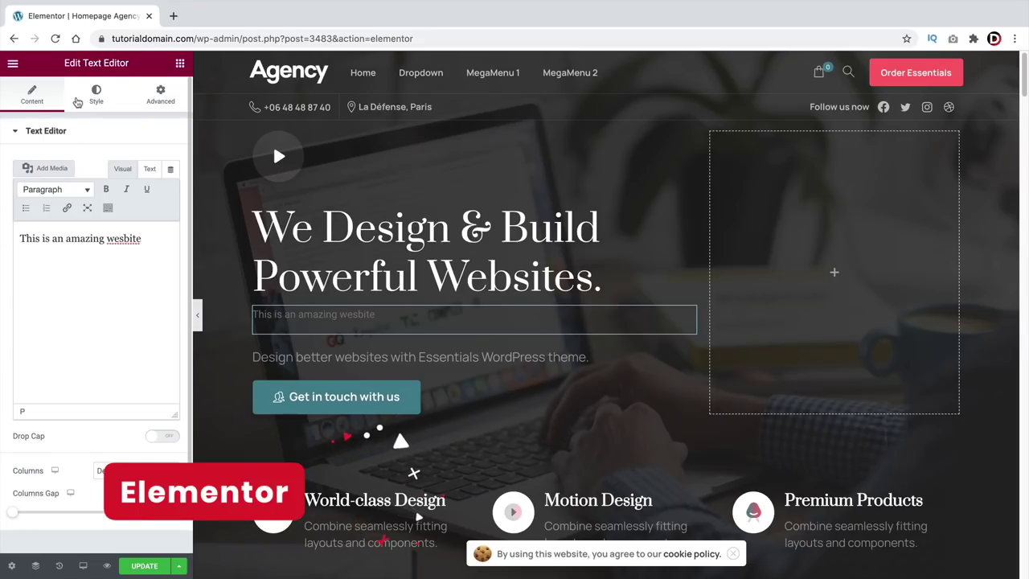
pyautogui.click(80, 100)
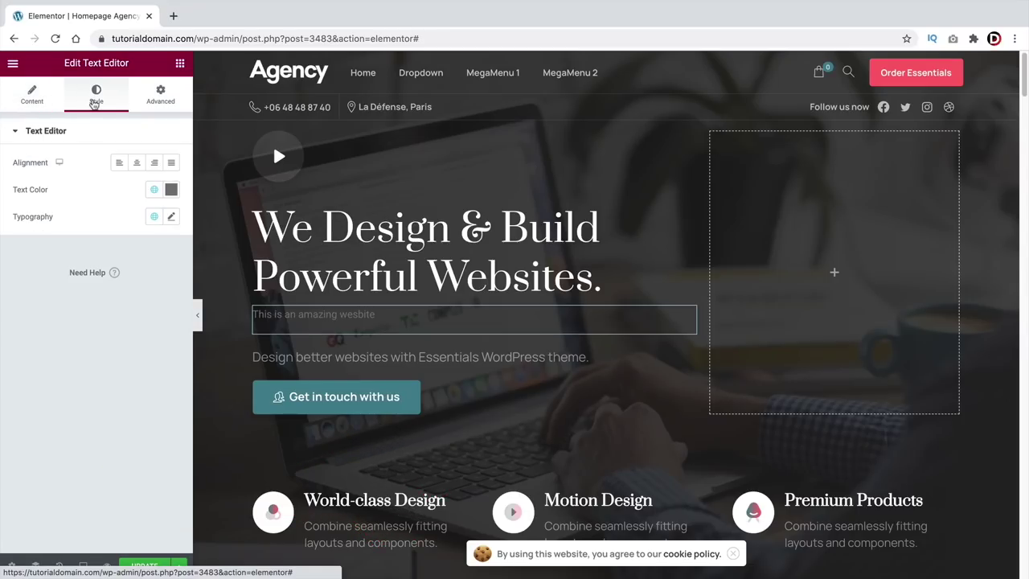
pyautogui.click(171, 191)
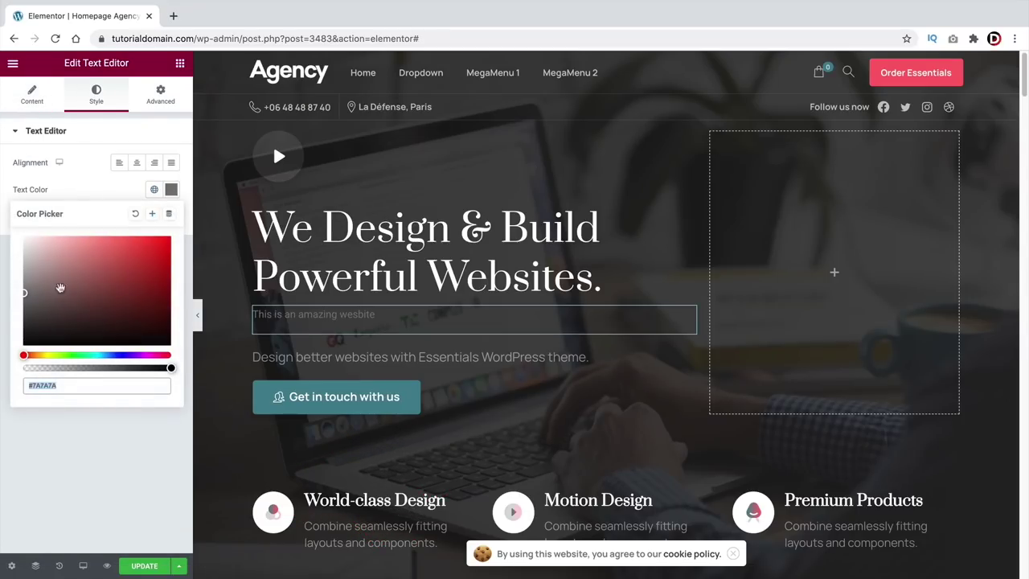
pyautogui.click(82, 459)
# Change the hero text's font weight in its typography settings and search the font families for "pop".
pyautogui.click(170, 218)
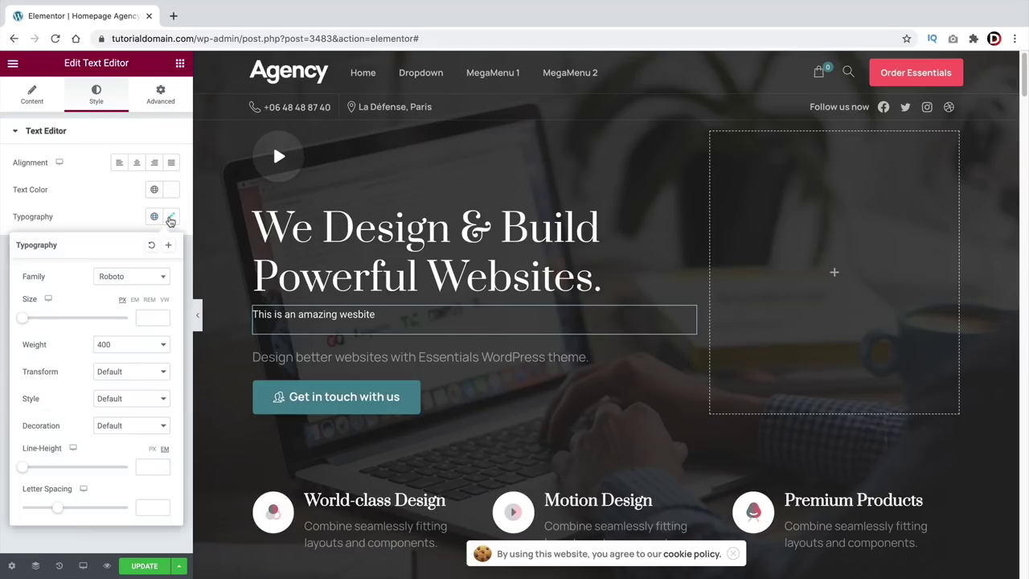
pyautogui.click(123, 347)
pyautogui.click(119, 420)
pyautogui.click(127, 278)
pyautogui.write('pop')
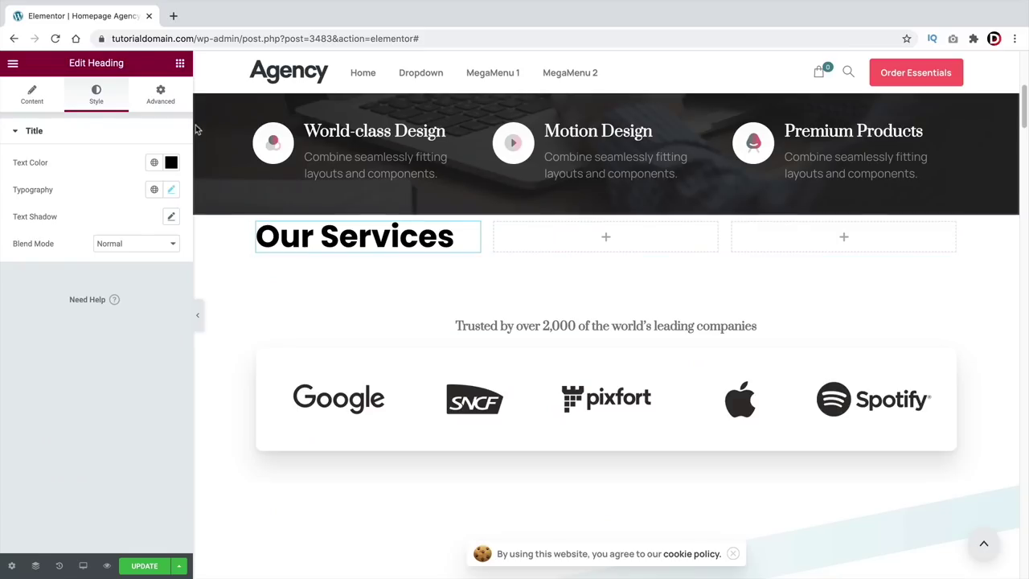
# Add a Text Editor widget below the "Our Services" heading and a Button widget beneath that text.
pyautogui.click(180, 64)
pyautogui.moveTo(139, 257); pyautogui.dragTo(296, 267)
pyautogui.click(180, 65)
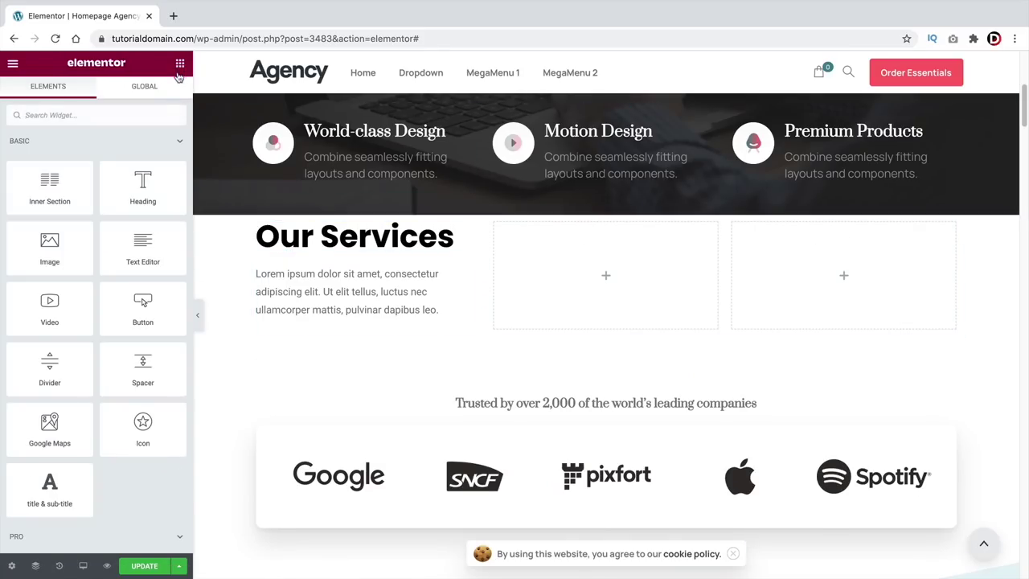
pyautogui.moveTo(146, 305); pyautogui.dragTo(281, 330)
pyautogui.click(71, 231)
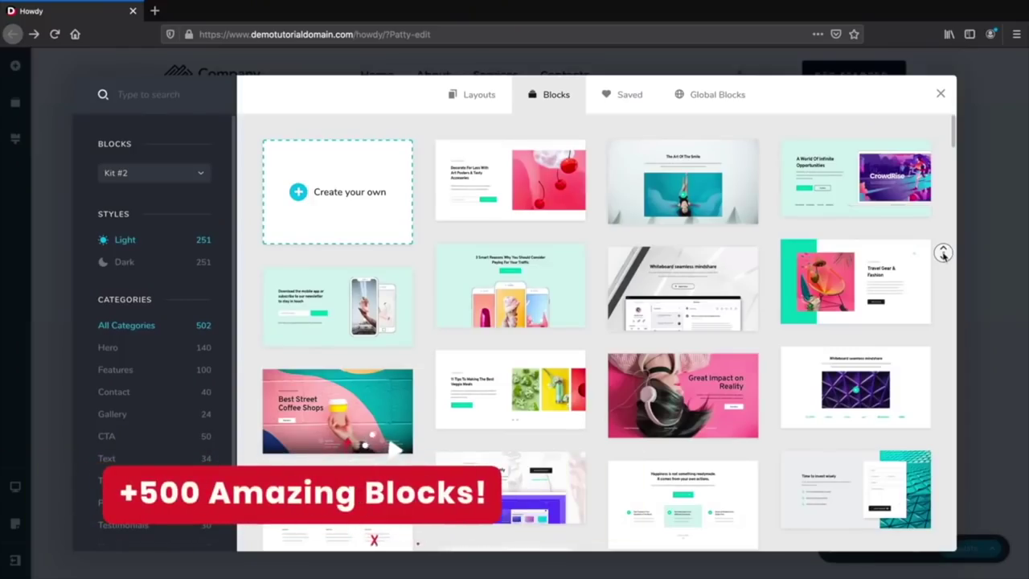
# Browse the light Kit #2 blocks and add an element below the text on the smart watch slide.
pyautogui.scroll(-10, 944, 268)
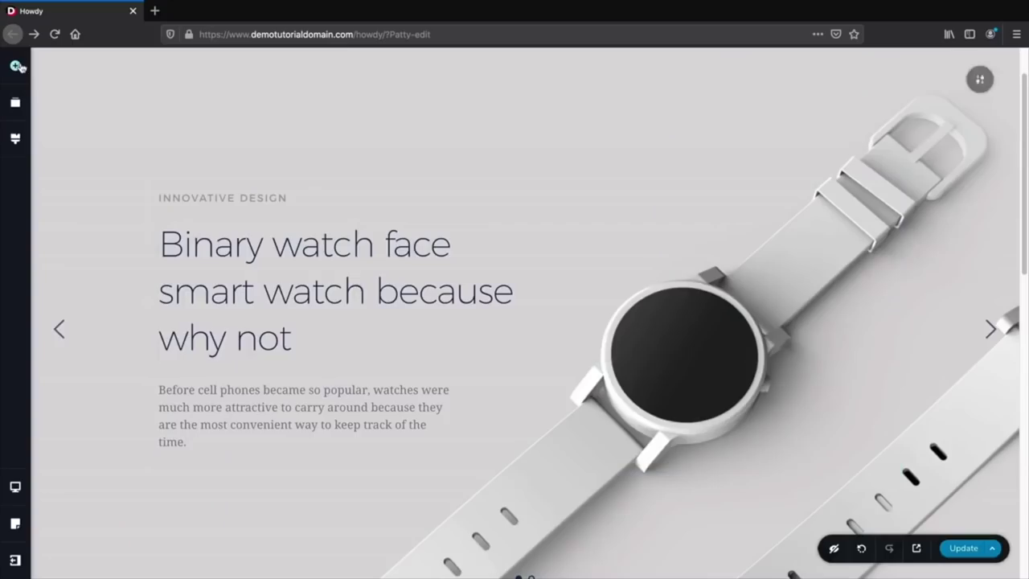
pyautogui.click(14, 65)
pyautogui.moveTo(121, 161); pyautogui.dragTo(357, 465)
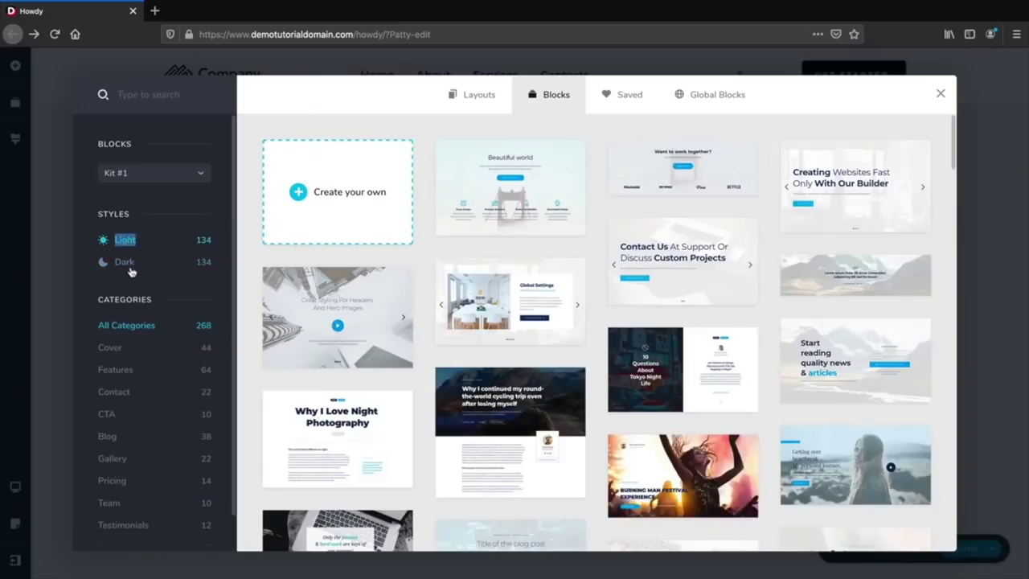
# Compare the Light and Dark styles of the Kit #2 blocks in the block library.
pyautogui.click(129, 265)
pyautogui.click(152, 175)
pyautogui.click(147, 209)
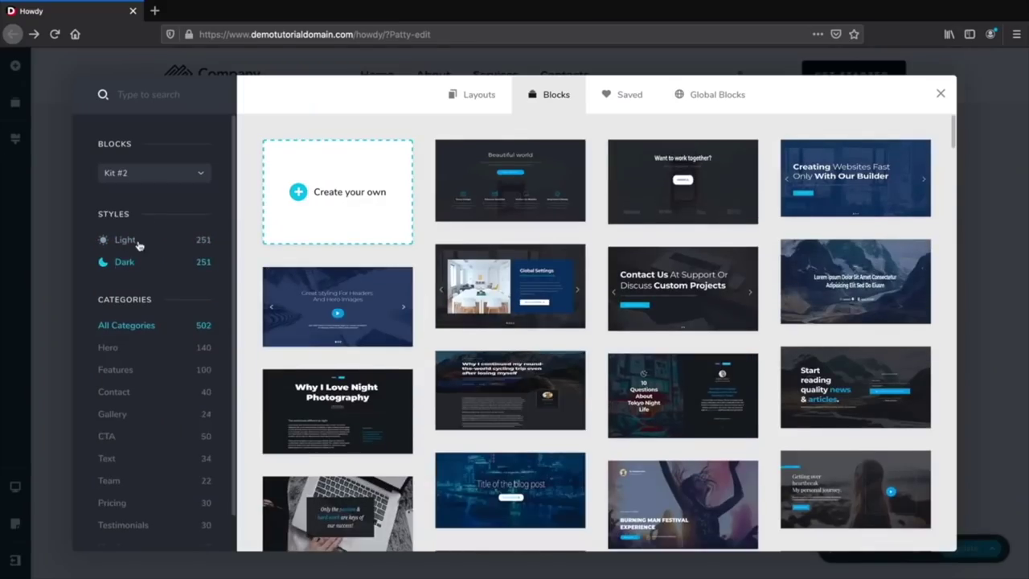
pyautogui.click(138, 245)
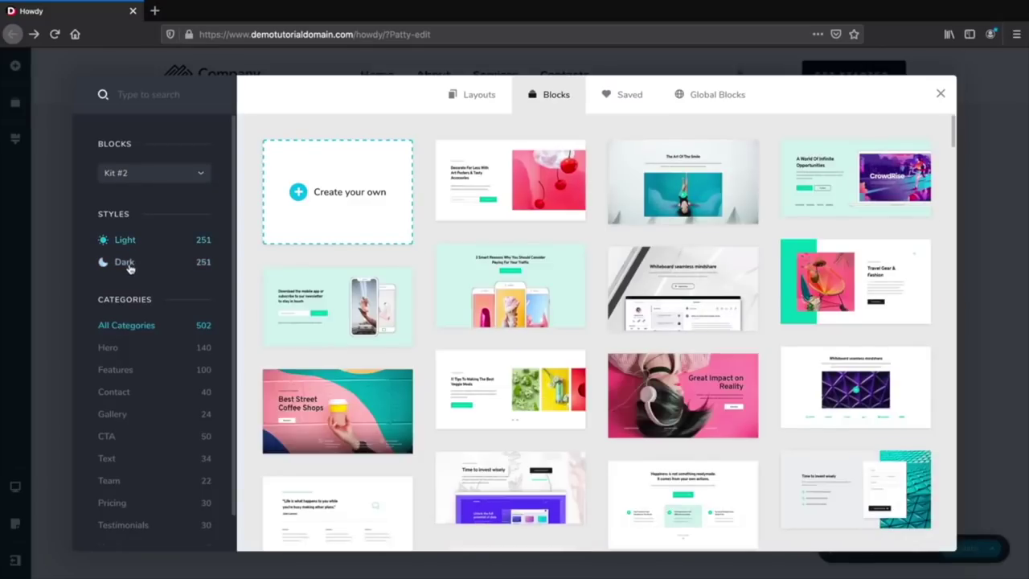
pyautogui.click(129, 267)
pyautogui.middleClick(940, 167)
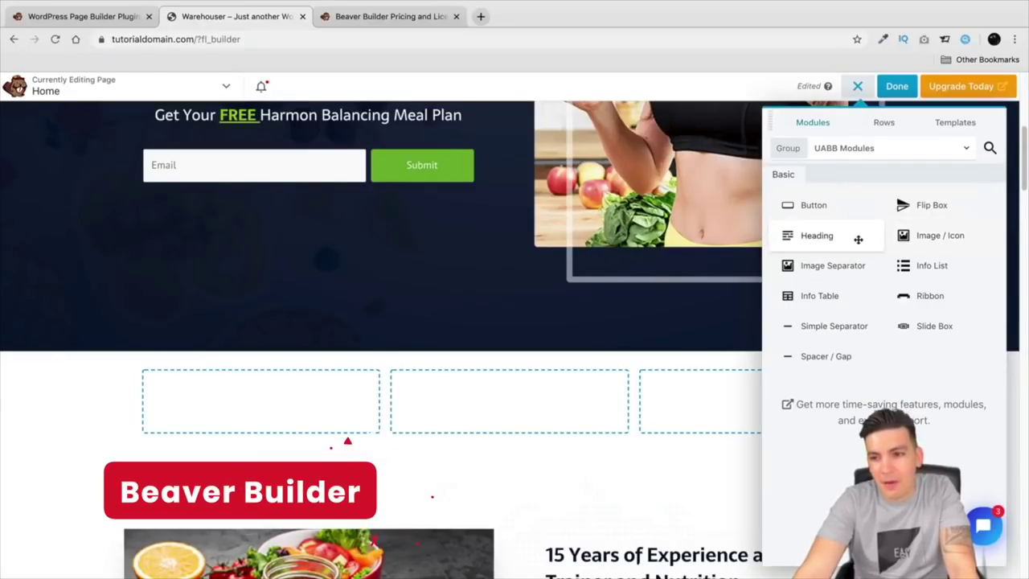
# Add a Heading module to the middle column in Beaver Builder and save it with its default text.
pyautogui.moveTo(858, 239); pyautogui.dragTo(482, 418)
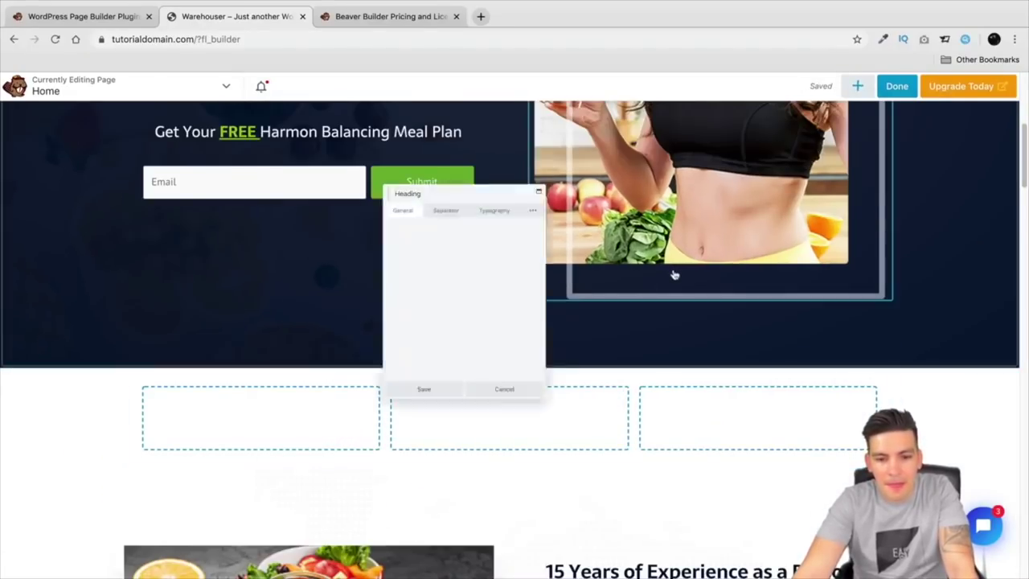
pyautogui.moveTo(480, 145); pyautogui.dragTo(818, 142)
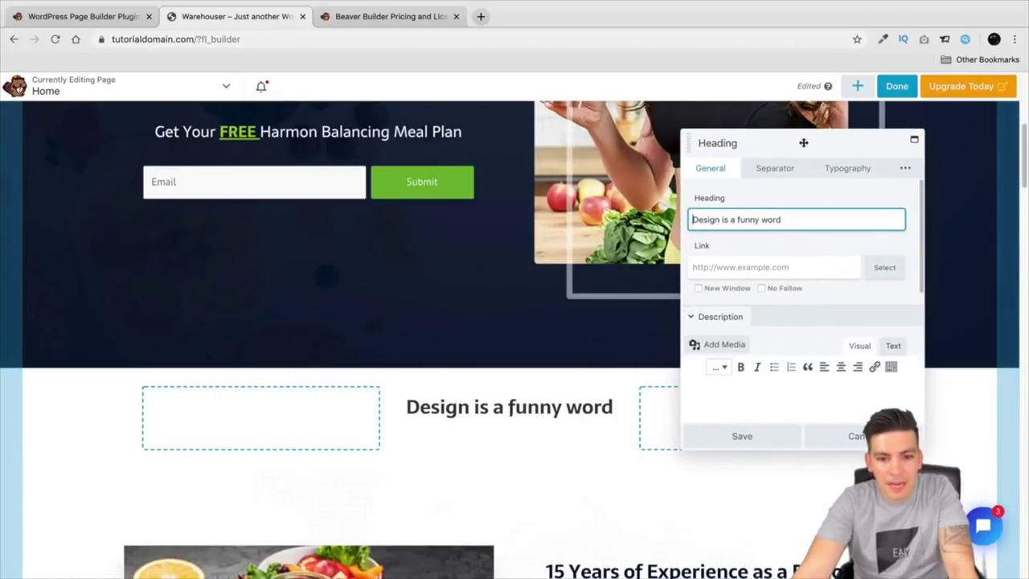
pyautogui.click(770, 431)
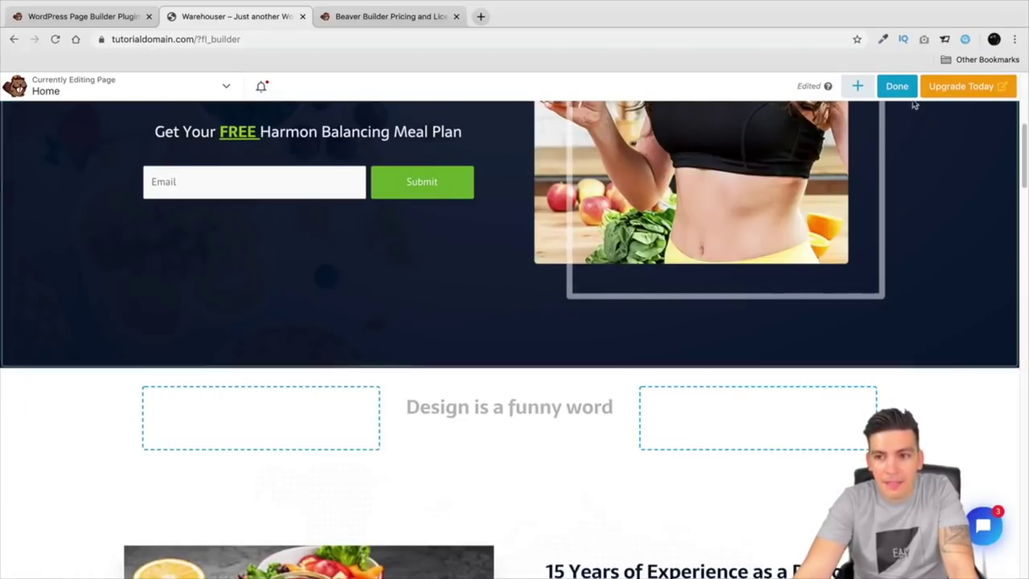
# Switch the module group to Standard Modules and place a Text Editor below the "Design is a funny word" heading.
pyautogui.click(857, 86)
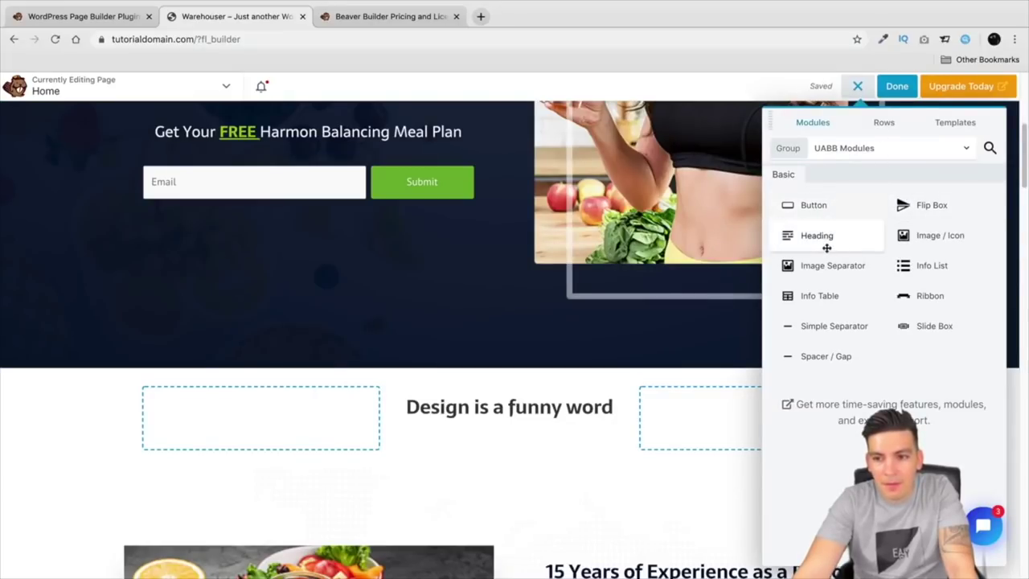
pyautogui.click(815, 149)
pyautogui.click(830, 126)
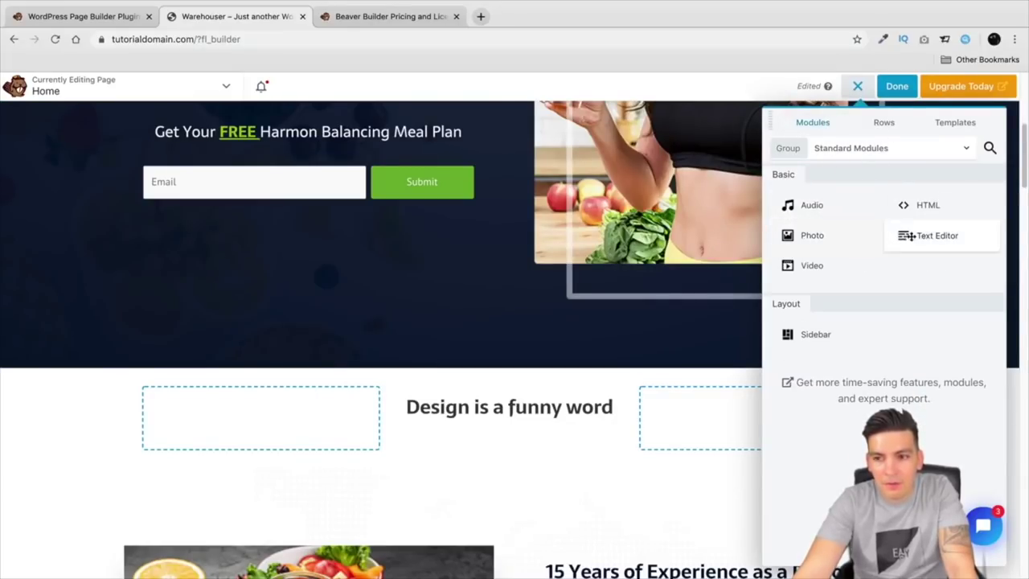
pyautogui.moveTo(915, 236); pyautogui.dragTo(528, 485)
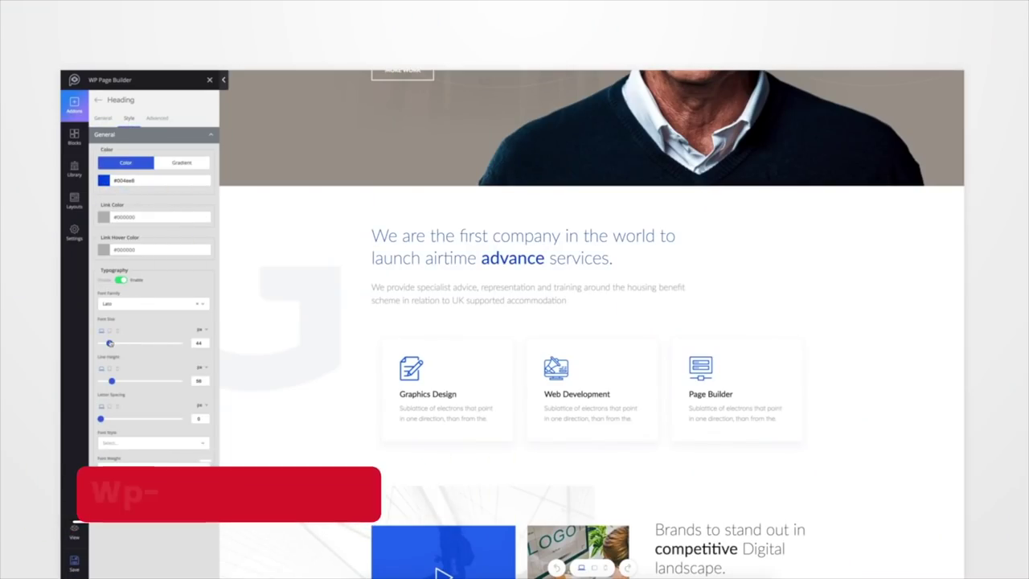
# Increase the company heading's font size and line height, and place an Icon addon in the first empty column below the client logos.
pyautogui.moveTo(109, 342); pyautogui.dragTo(113, 342)
pyautogui.moveTo(112, 380); pyautogui.dragTo(115, 381)
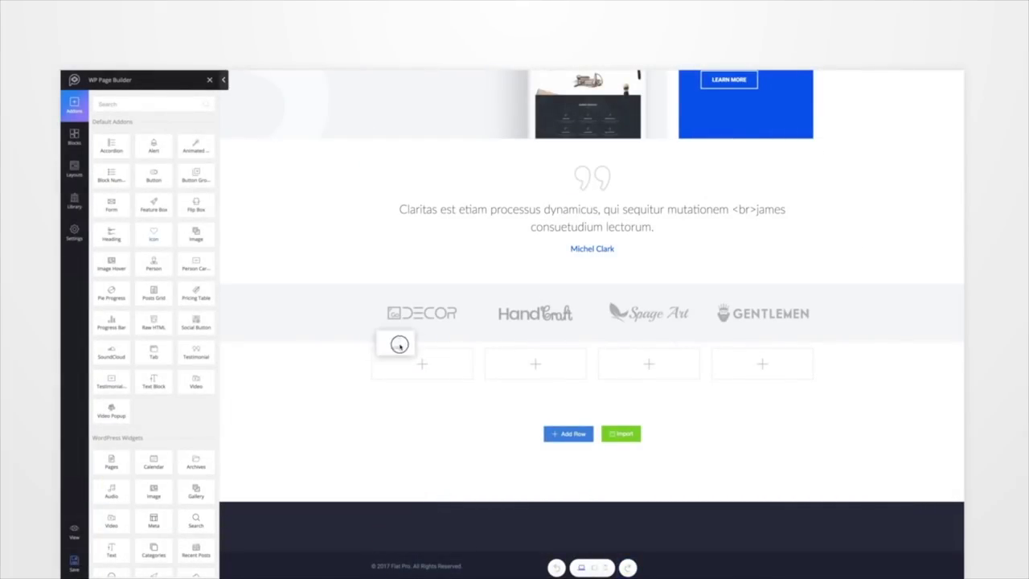
pyautogui.moveTo(399, 344); pyautogui.dragTo(414, 363)
pyautogui.click(157, 163)
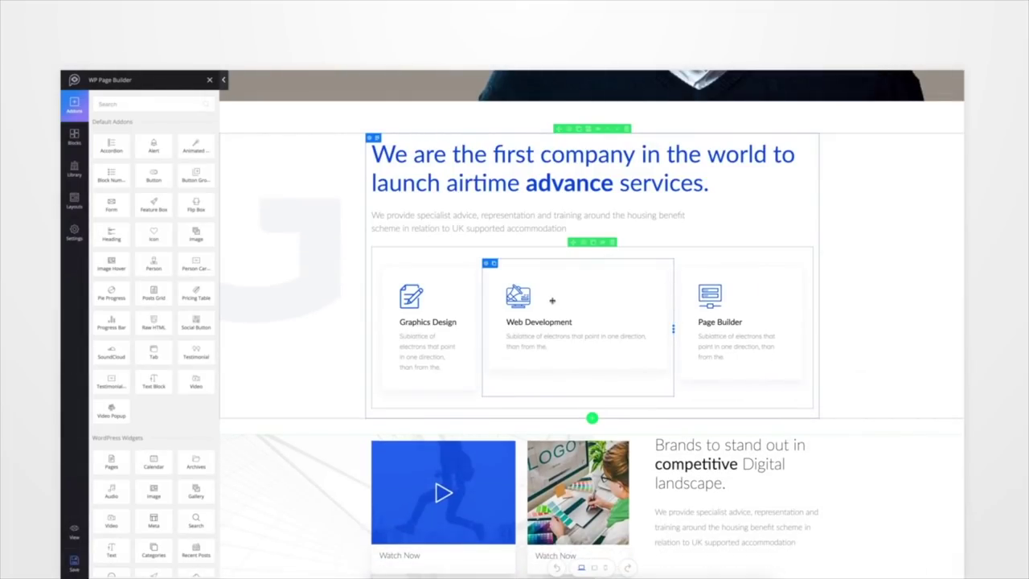
# Narrow the Web Development column in the services row by moving both of its side edges inward.
pyautogui.moveTo(480, 328); pyautogui.dragTo(525, 327)
pyautogui.moveTo(674, 323); pyautogui.dragTo(645, 342)
pyautogui.scroll(-2, 635, 314)
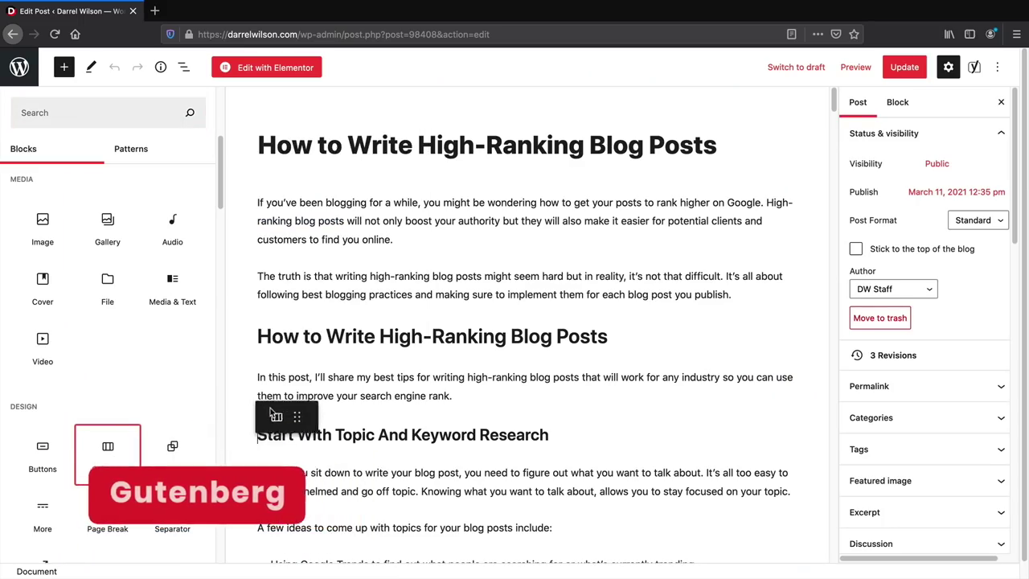
# Insert a Columns block with the 50 / 50 variation above the "How to Write High-Ranking Blog Posts" section heading.
pyautogui.moveTo(272, 414); pyautogui.dragTo(365, 312)
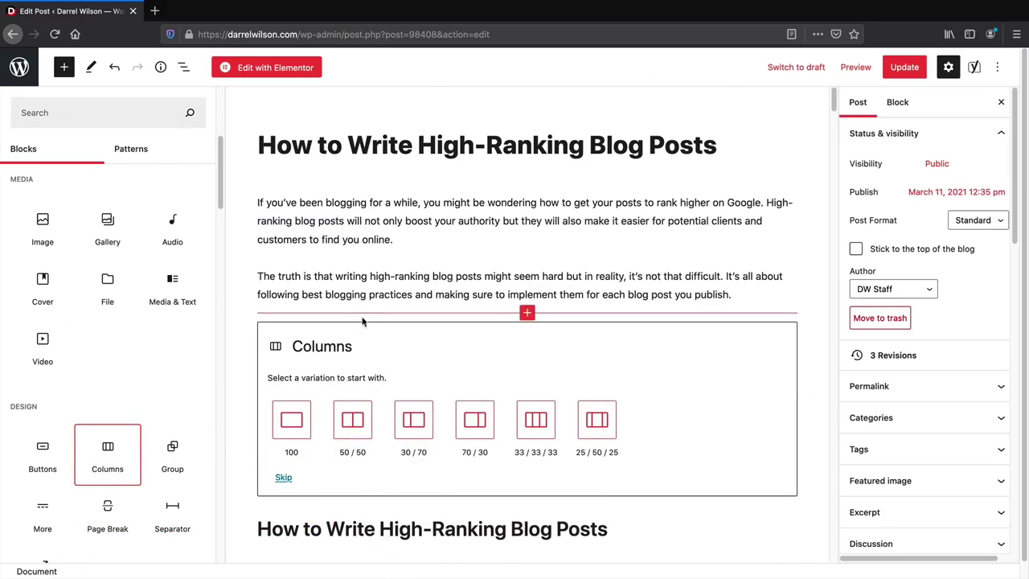
pyautogui.click(345, 416)
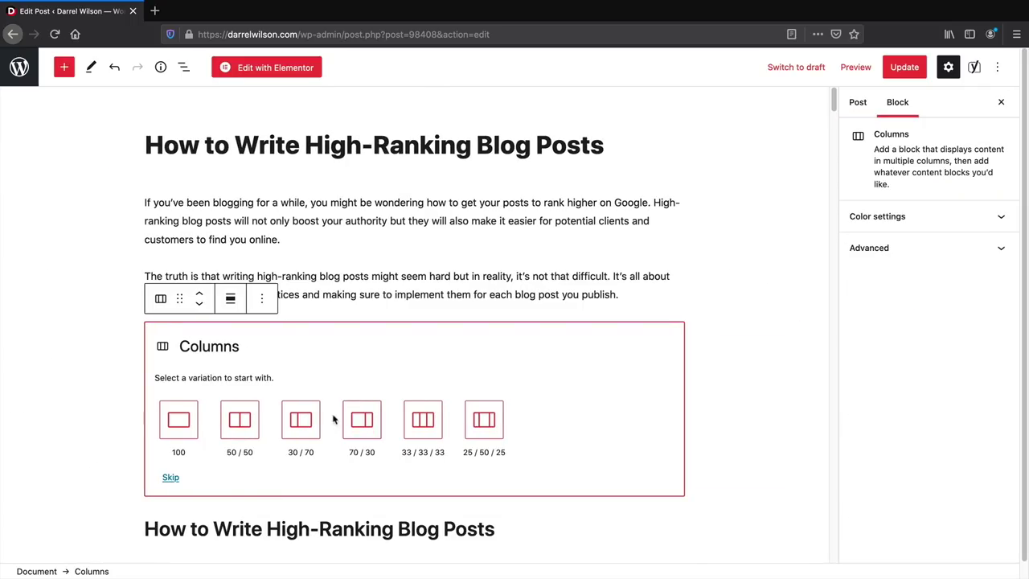
pyautogui.click(241, 421)
# Place an Image block in the first column and fill it with a picture from the media library.
pyautogui.click(64, 67)
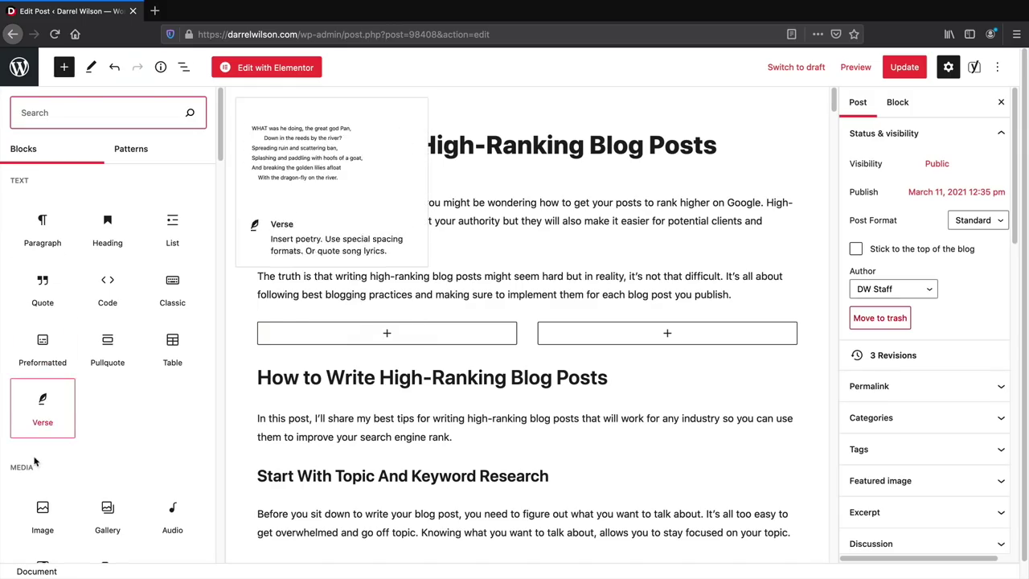
pyautogui.moveTo(42, 515); pyautogui.dragTo(395, 334)
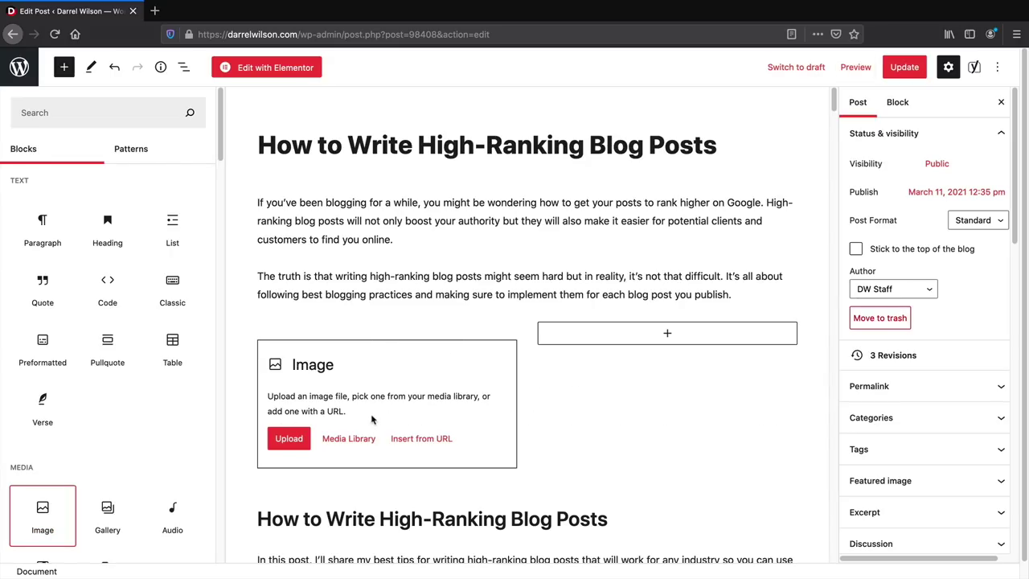
pyautogui.click(348, 439)
# Add a Paragraph block below the image in the first column with the text "This is a title!".
pyautogui.moveTo(43, 229); pyautogui.dragTo(365, 411)
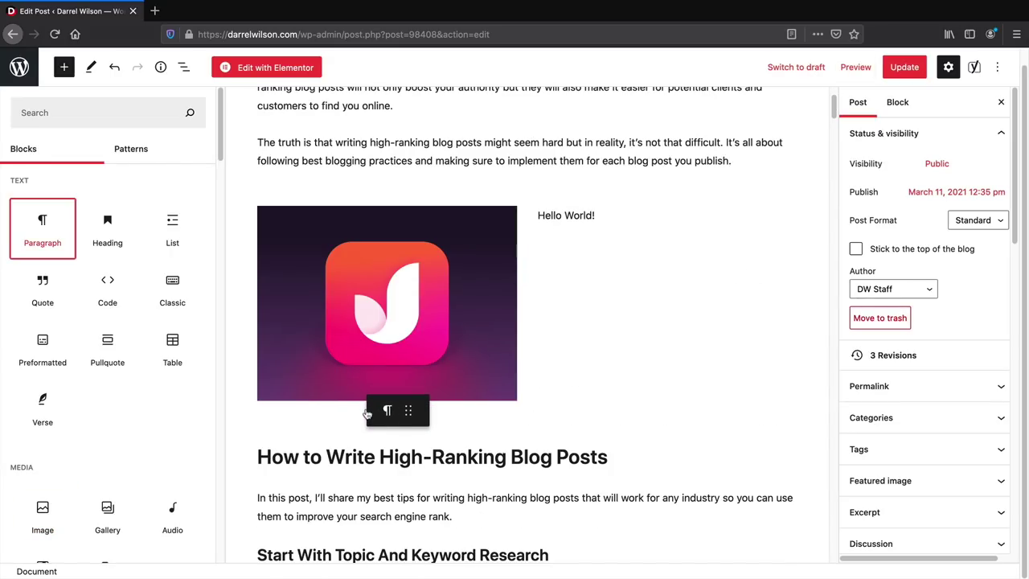
pyautogui.click(359, 434)
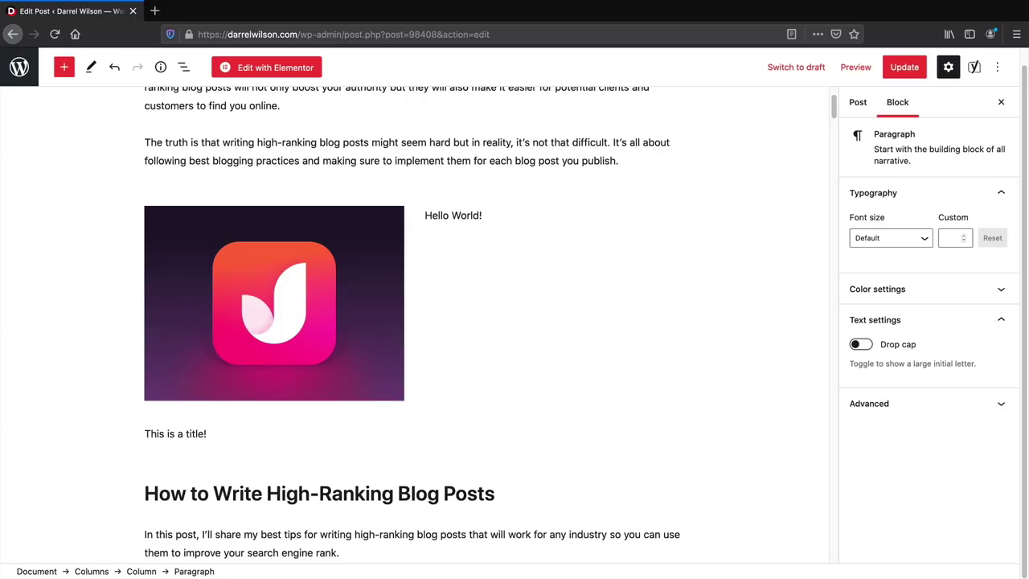
# Replace the placeholder text below the hero heading with "This is an amazing wesbite" and open its style settings in Elementor.
pyautogui.hotkey('ctrl', 'a')
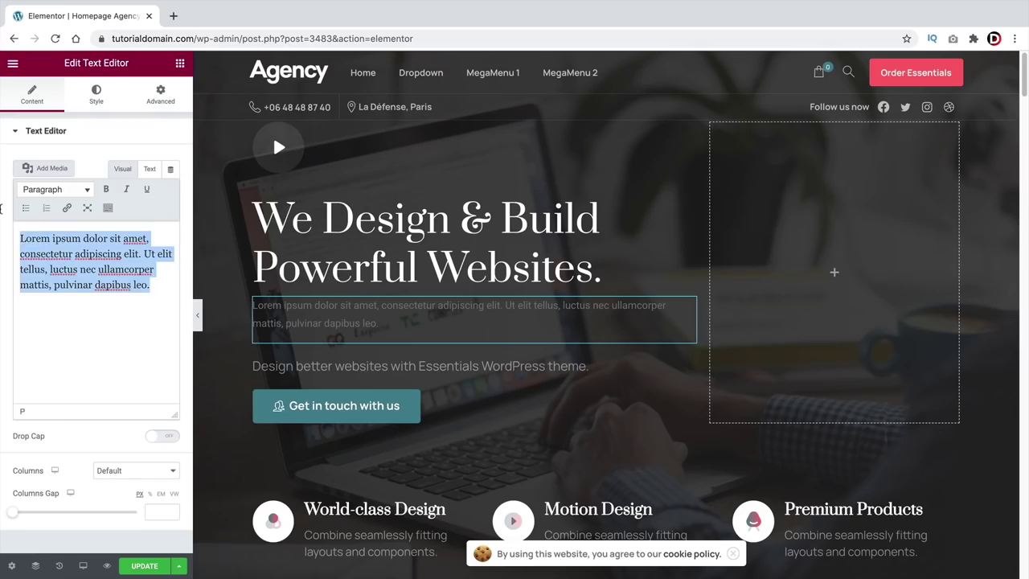
pyautogui.write('This is an')
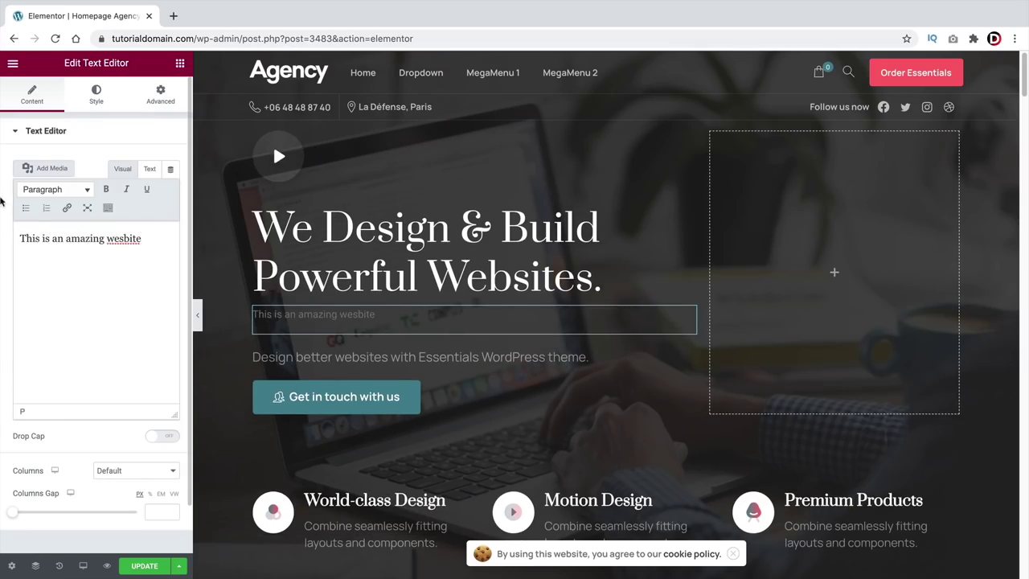
pyautogui.click(95, 95)
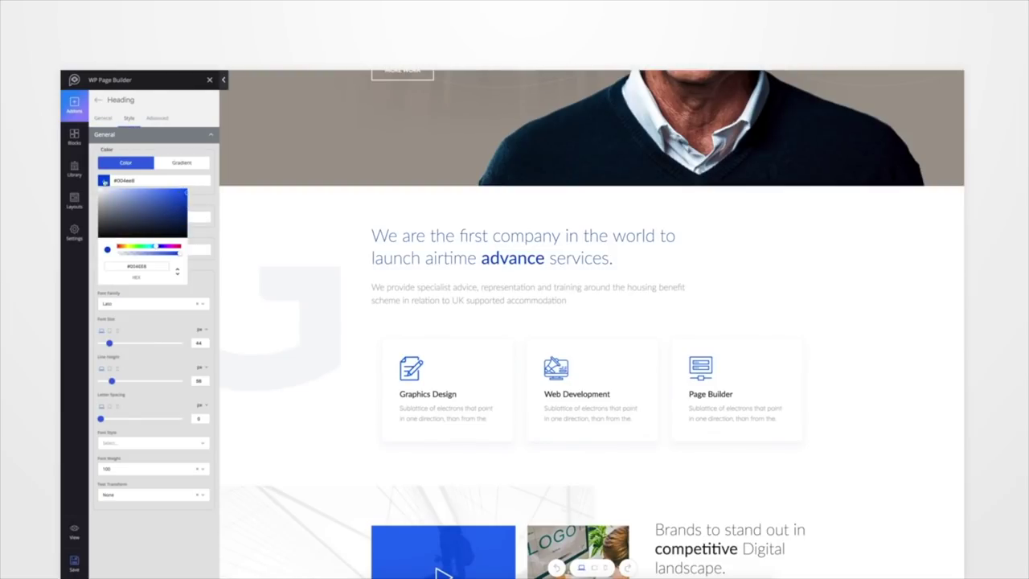
# Pick a slightly darker blue for the company heading and increase its font size and line height.
pyautogui.click(179, 205)
pyautogui.moveTo(109, 342); pyautogui.dragTo(113, 342)
pyautogui.moveTo(112, 380); pyautogui.dragTo(115, 380)
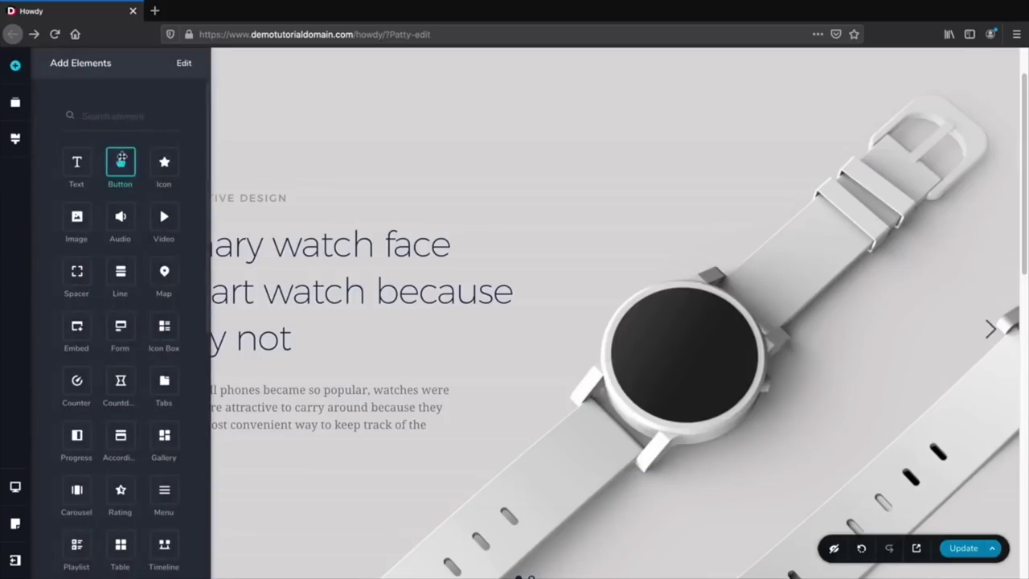
# Add a Button element below the description text of the smart watch banner.
pyautogui.moveTo(121, 159); pyautogui.dragTo(354, 463)
pyautogui.click(539, 432)
pyautogui.click(538, 432)
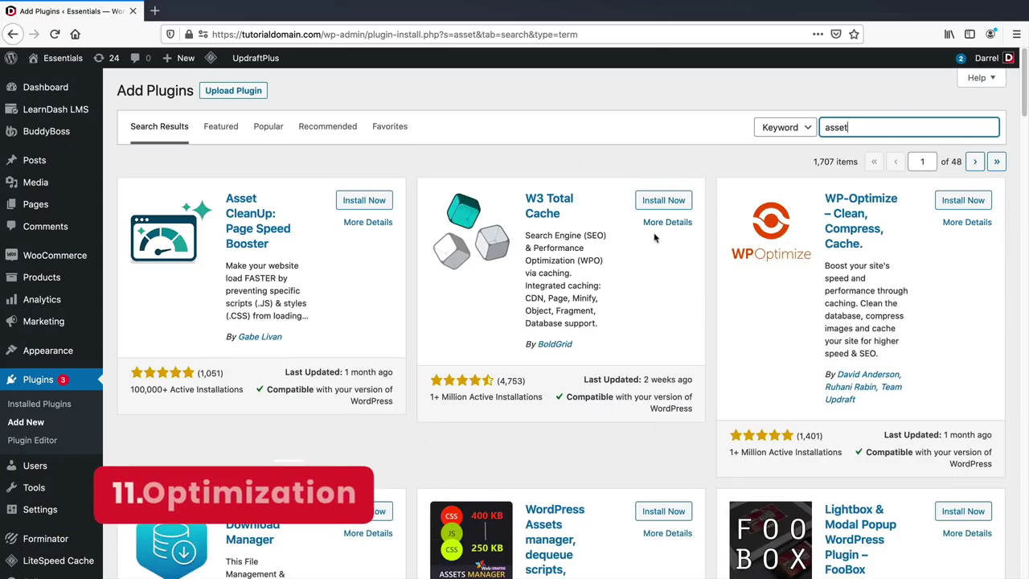
# Install the Asset CleanUp: Page Speed Booster plugin and decline its anonymous usage tracking.
pyautogui.click(363, 201)
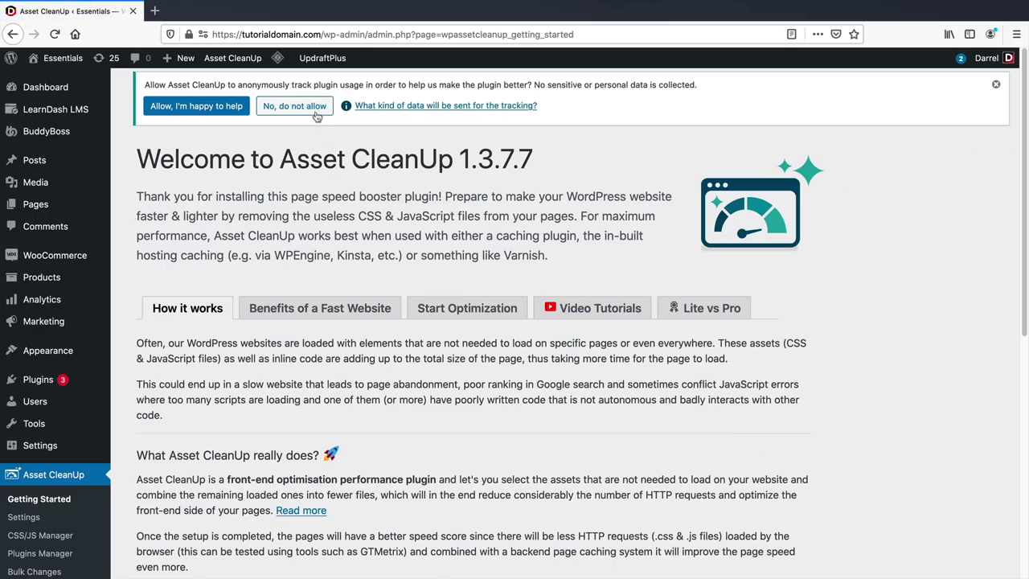
pyautogui.click(315, 112)
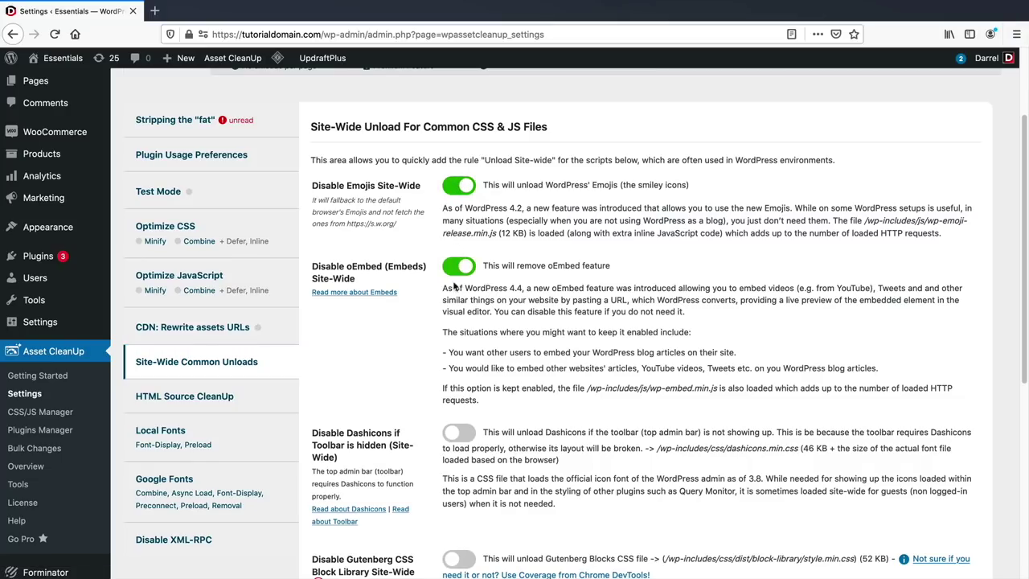
# Turn on JavaScript file minification and combining of loaded JS files in the Asset CleanUp settings.
pyautogui.click(209, 283)
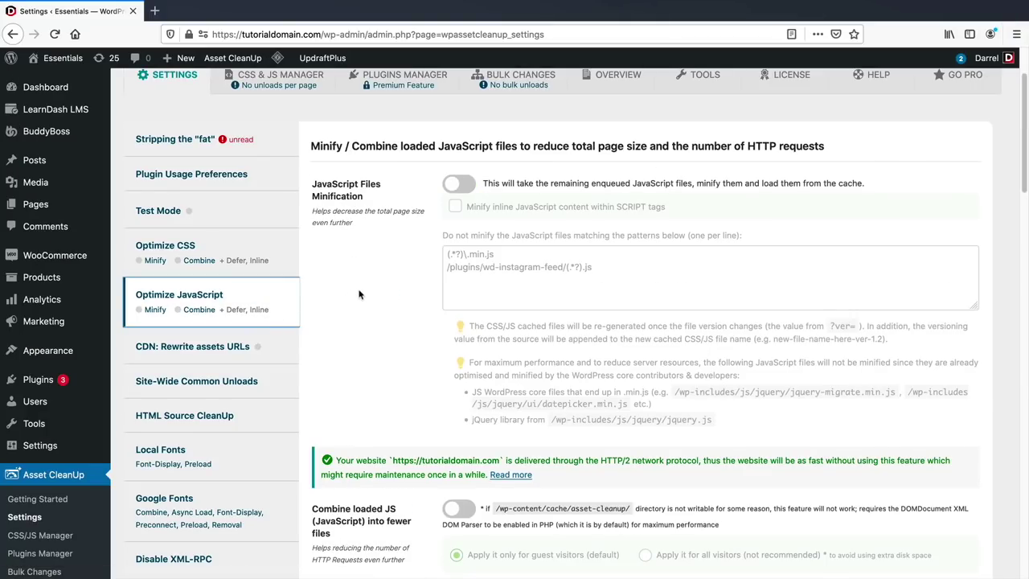
pyautogui.click(460, 185)
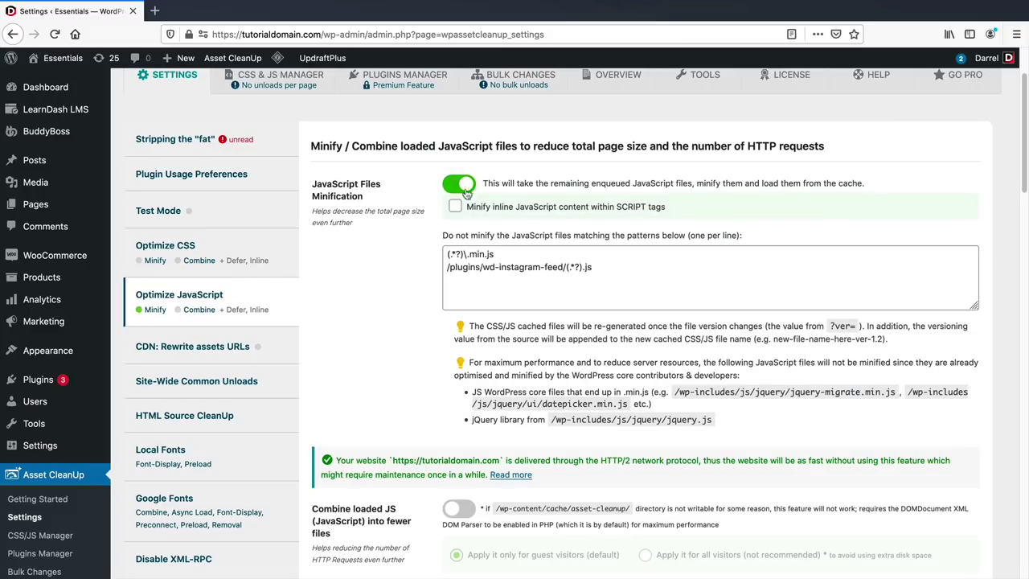
pyautogui.scroll(-3, 407, 337)
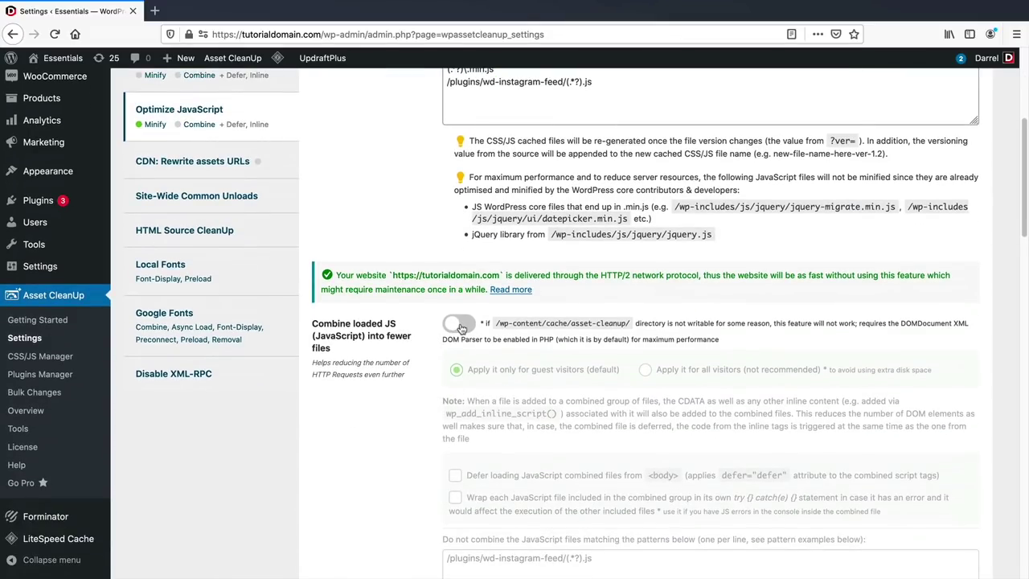
pyautogui.click(460, 324)
pyautogui.scroll(-5, 416, 376)
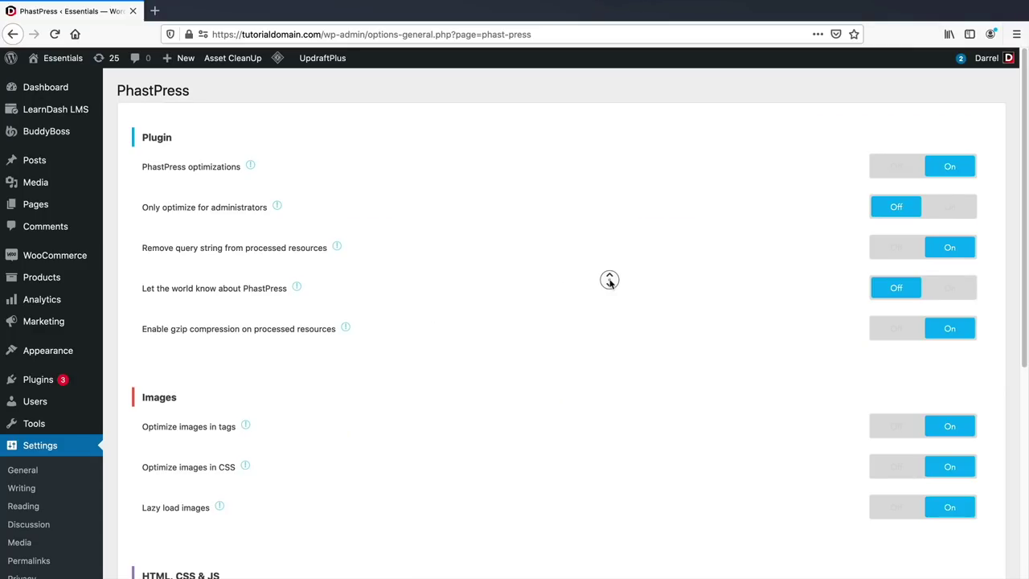
# Review the PhastPress optimization settings for the plugin, images, and HTML, CSS & JS.
pyautogui.scroll(-3, 609, 281)
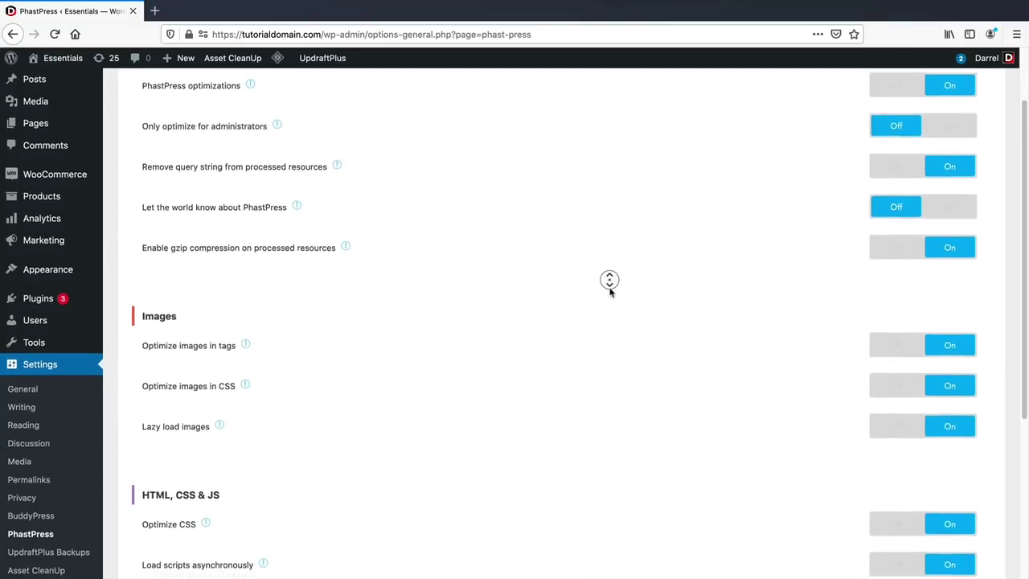
pyautogui.scroll(-4, 609, 281)
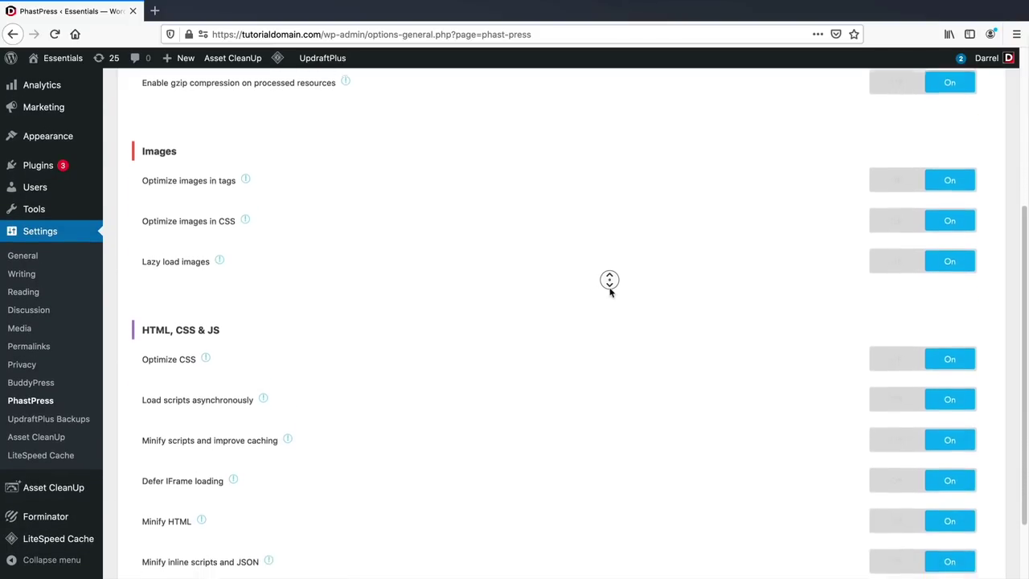
pyautogui.scroll(-1, 610, 281)
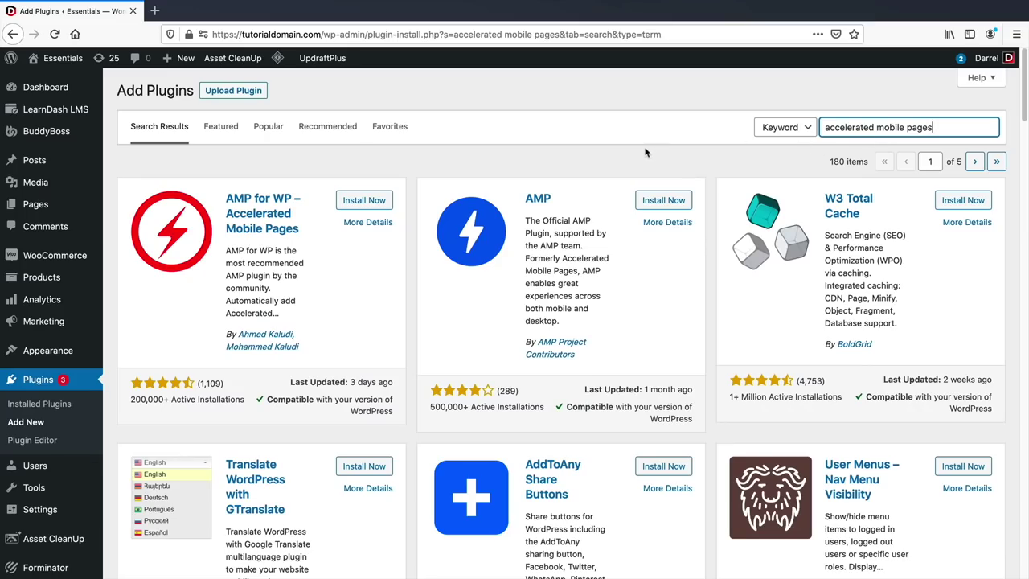
# Install AMP for WP – Accelerated Mobile Pages and turn on Instant Articles and Mobile Redirection in its settings.
pyautogui.click(360, 202)
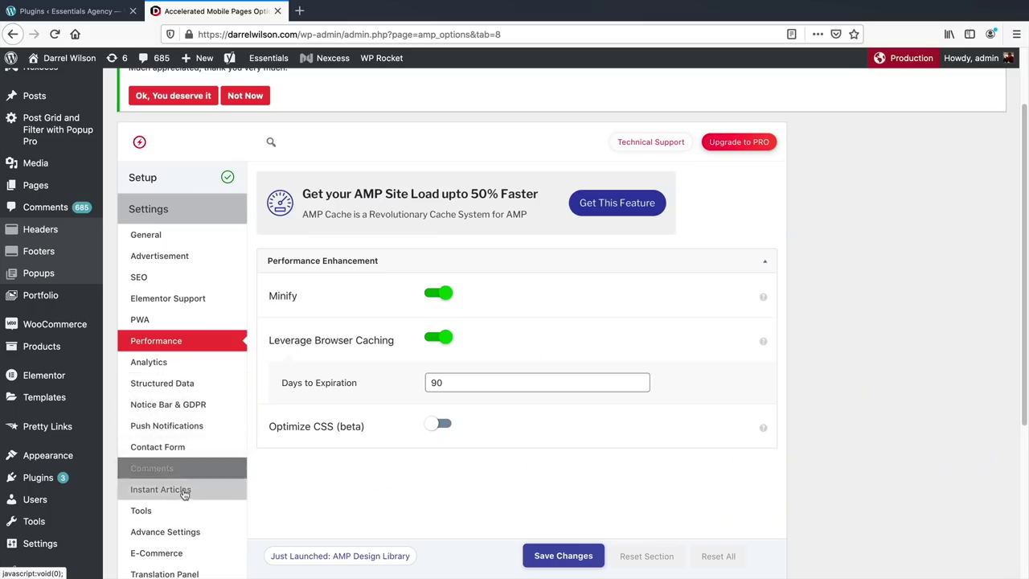
pyautogui.click(184, 492)
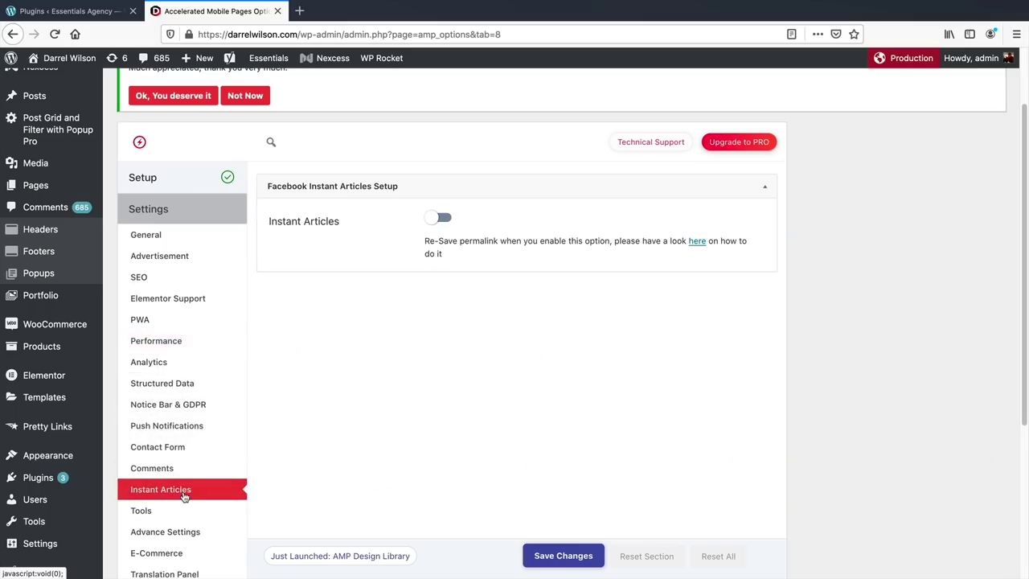
pyautogui.click(438, 217)
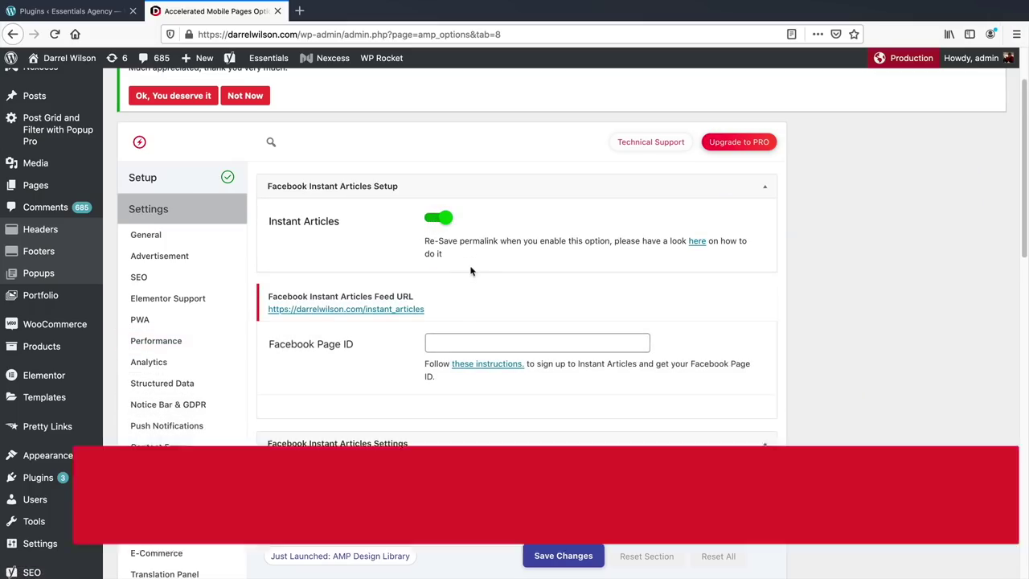
pyautogui.click(169, 511)
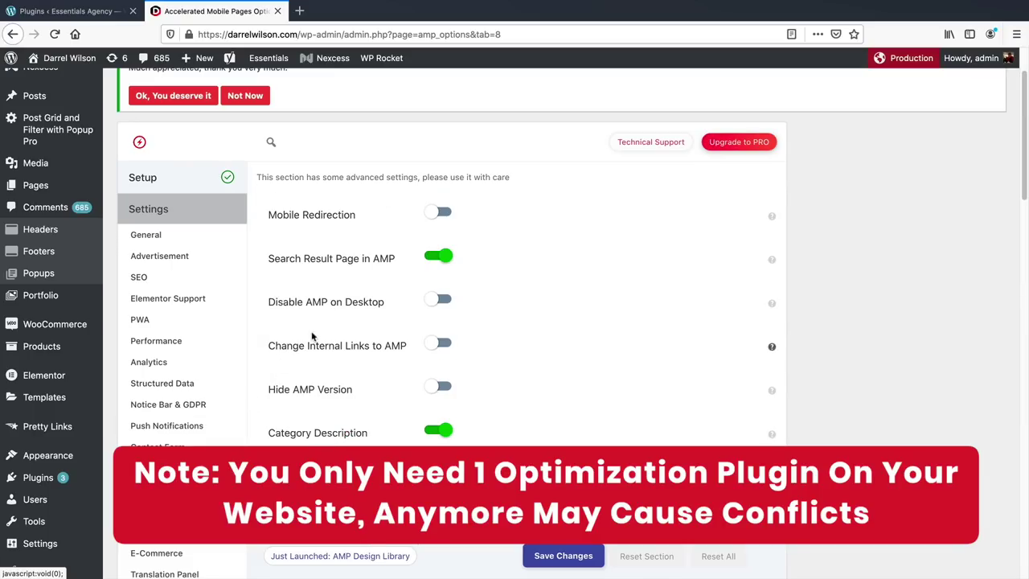
pyautogui.click(438, 212)
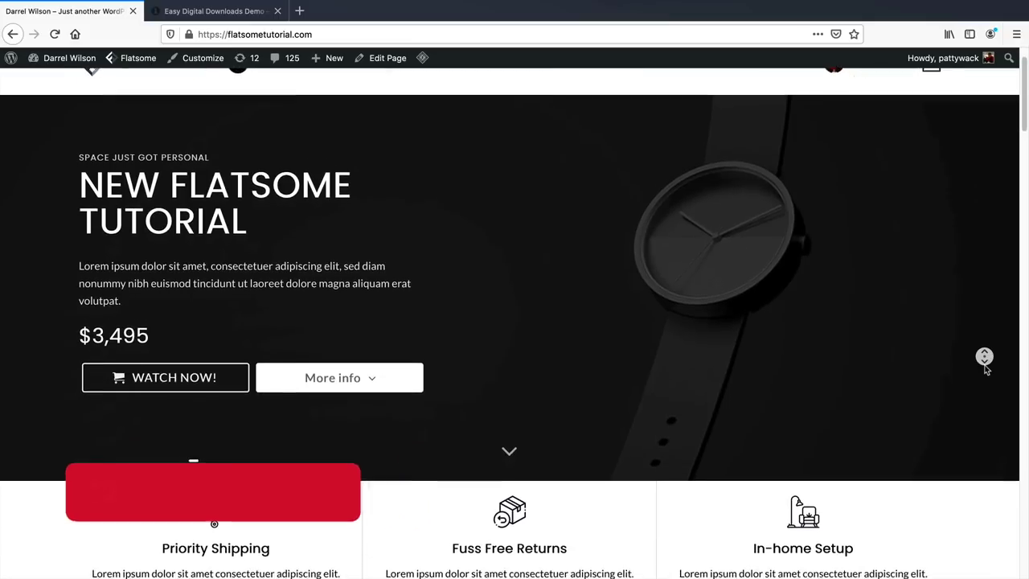
# Look through the Flatsome demo storefront's home page, from the hero banner to the featured products.
pyautogui.scroll(-4, 985, 362)
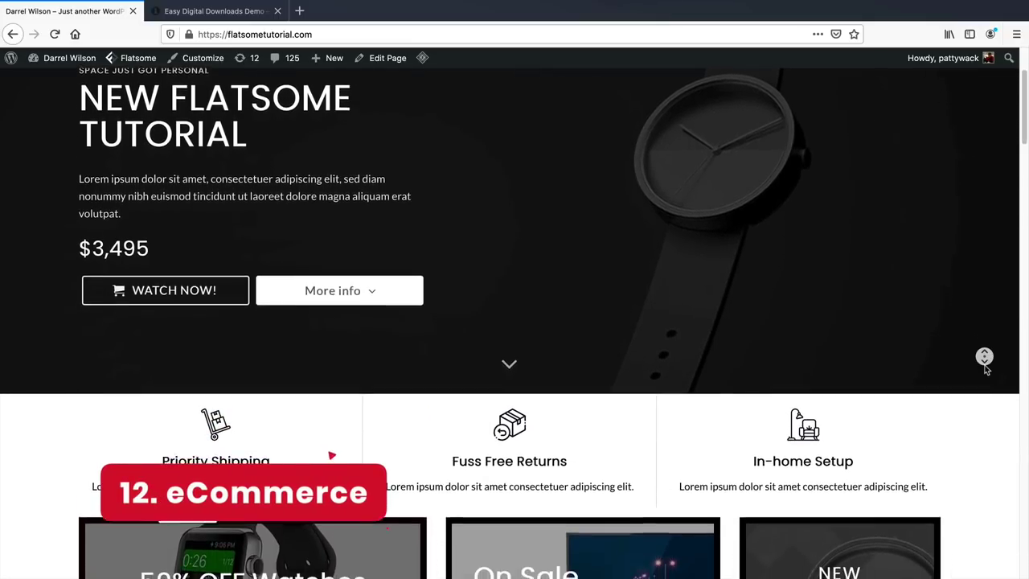
pyautogui.scroll(-3, 986, 369)
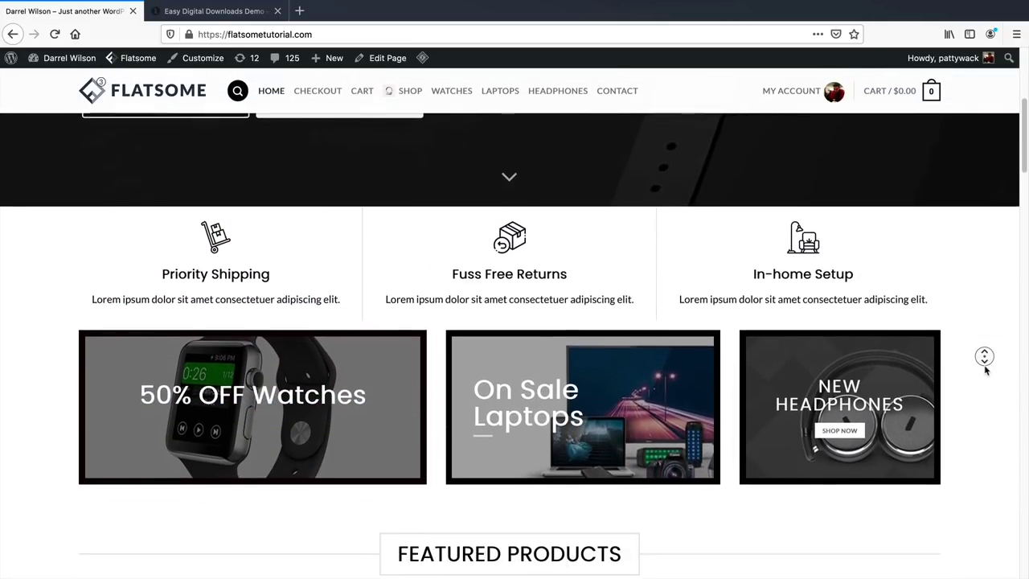
pyautogui.scroll(-3, 985, 369)
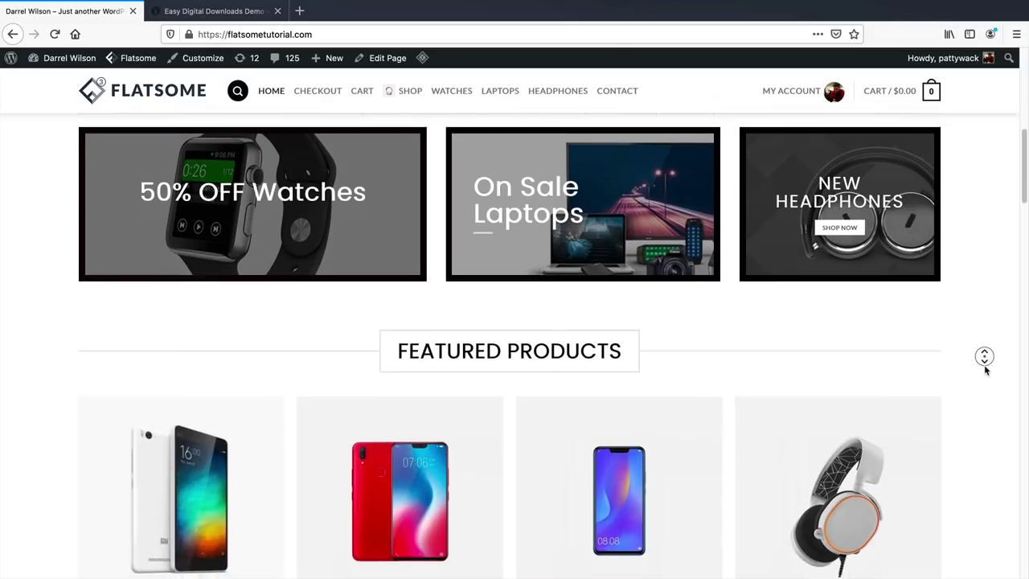
pyautogui.scroll(-3, 984, 369)
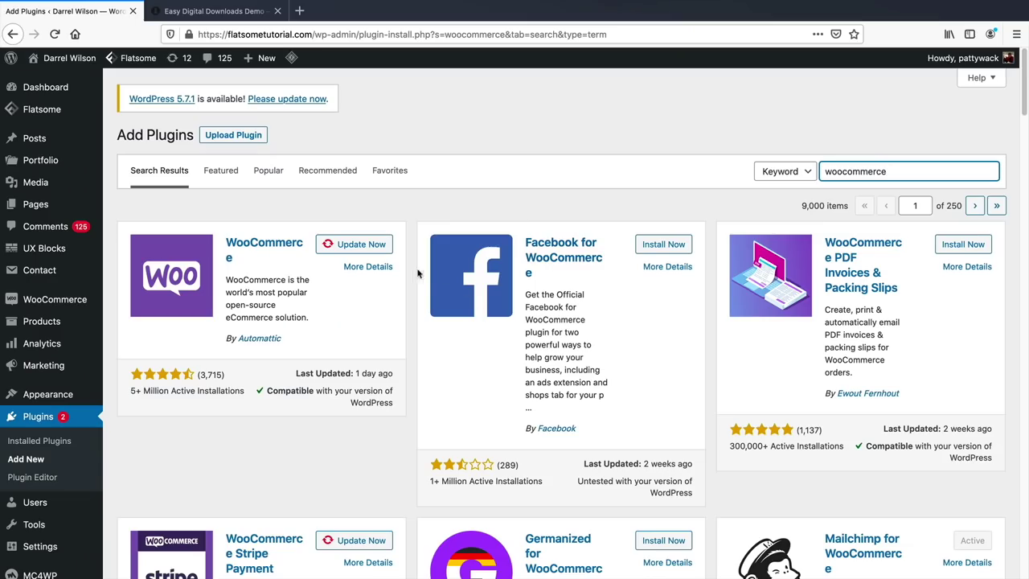
# Update the WooCommerce plugin and open the Shipping tax class choices in its tax options.
pyautogui.click(361, 245)
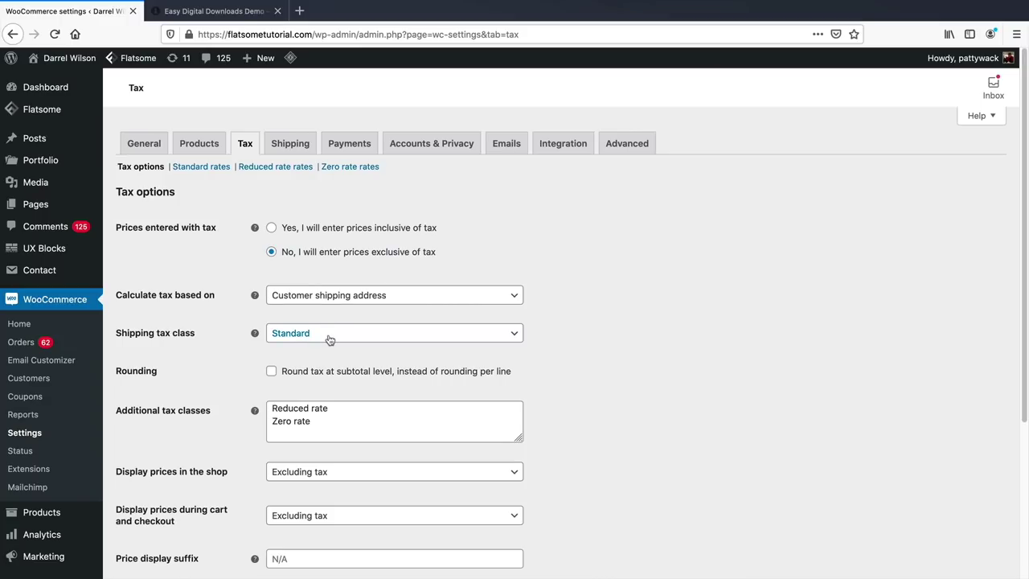
pyautogui.click(328, 338)
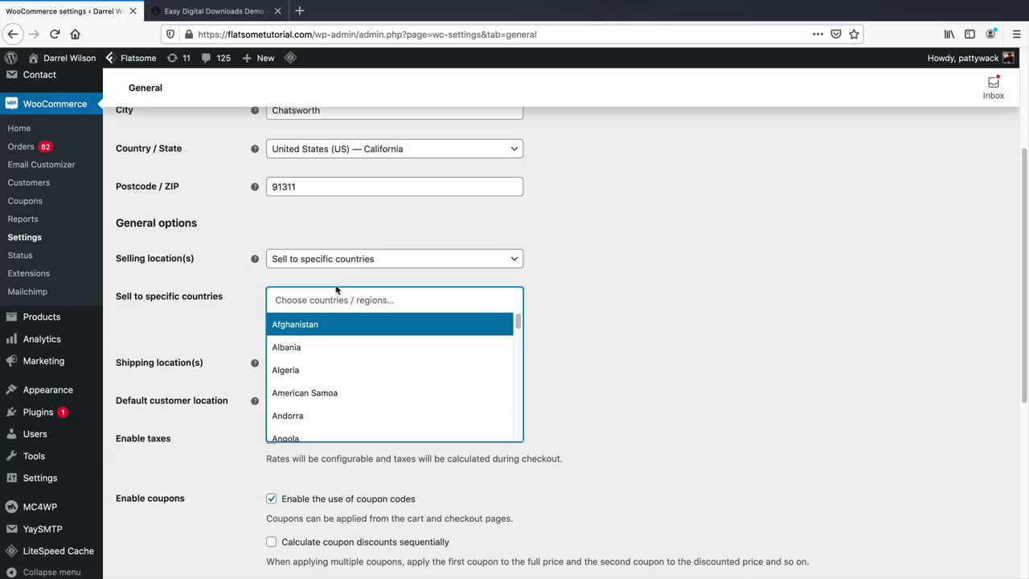
# Add United States (US) to the specific countries the store sells to and look through the available payment methods.
pyautogui.write('united')
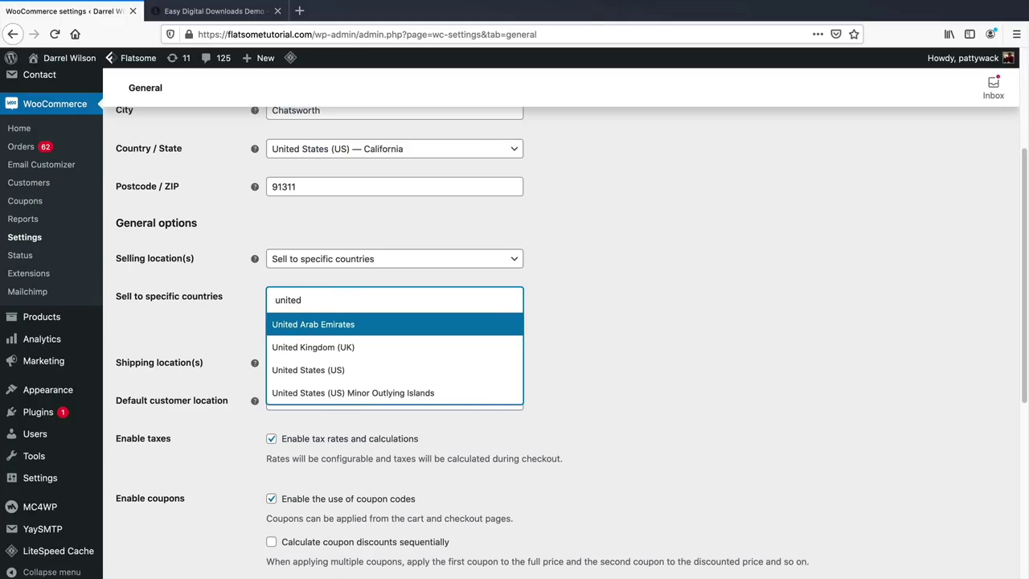
pyautogui.click(348, 371)
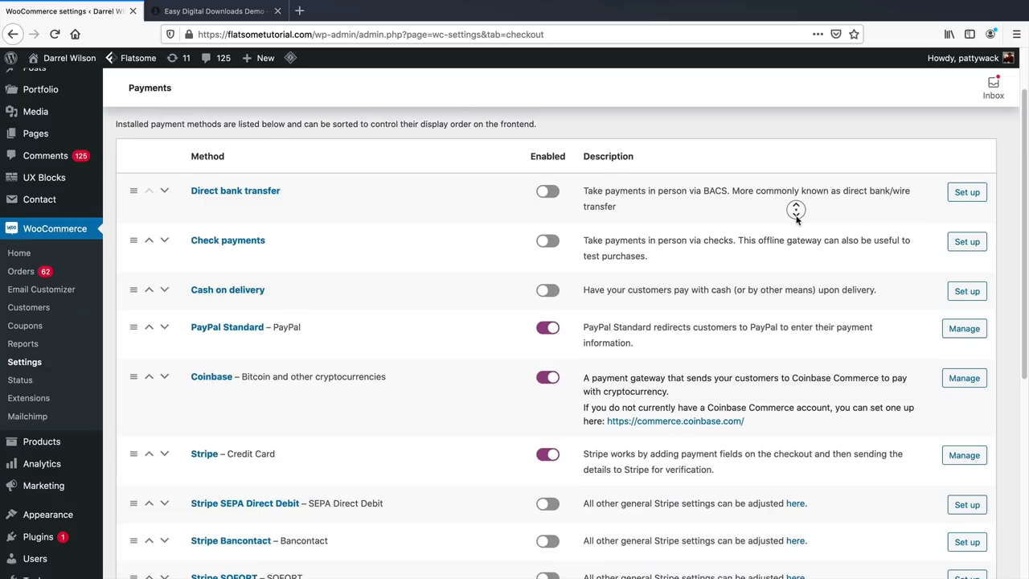
pyautogui.scroll(-2, 796, 210)
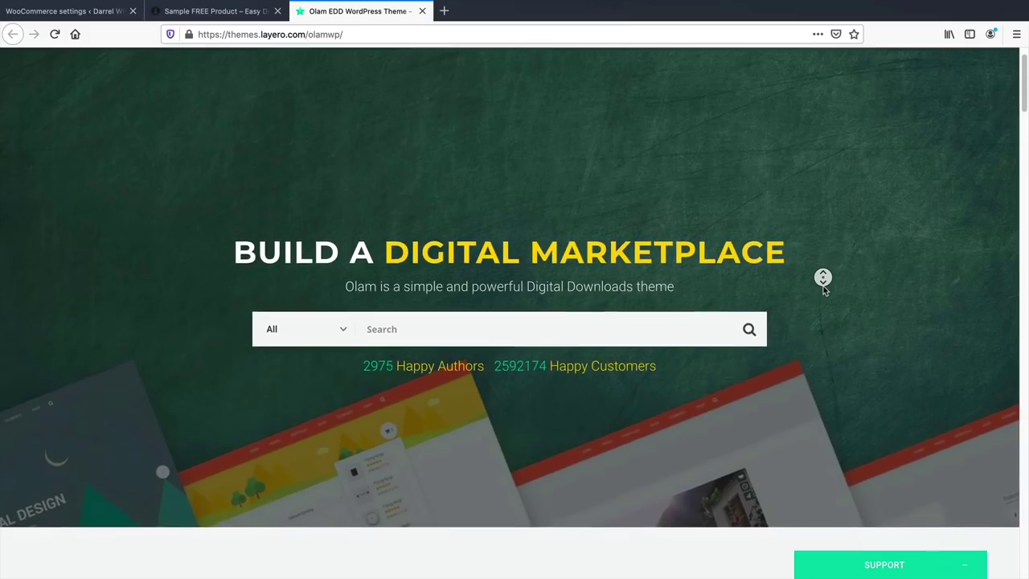
# Look through the Olam demo marketplace's featured items and open the product page of The Officer.
pyautogui.scroll(-3, 823, 289)
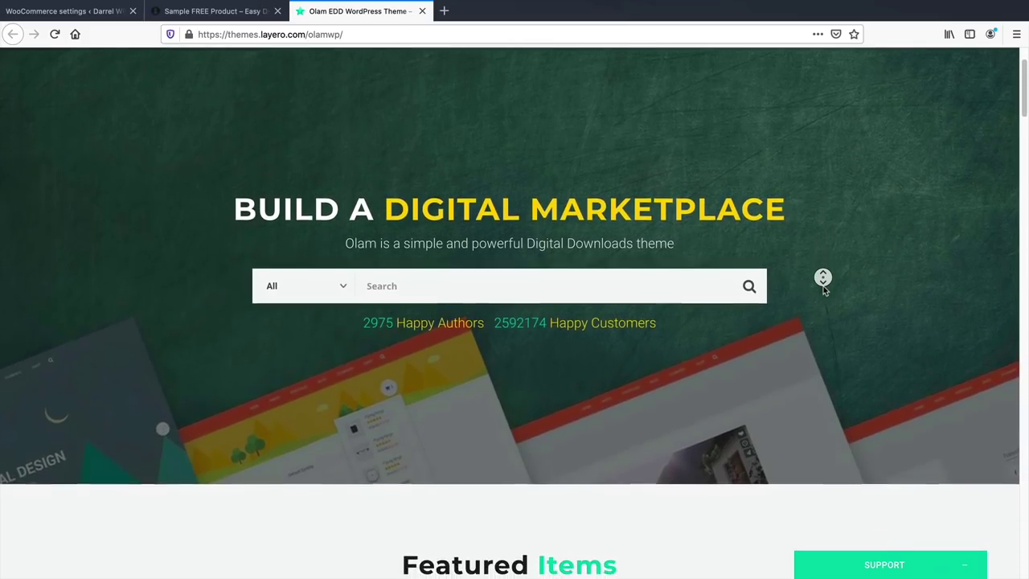
pyautogui.scroll(-5, 823, 289)
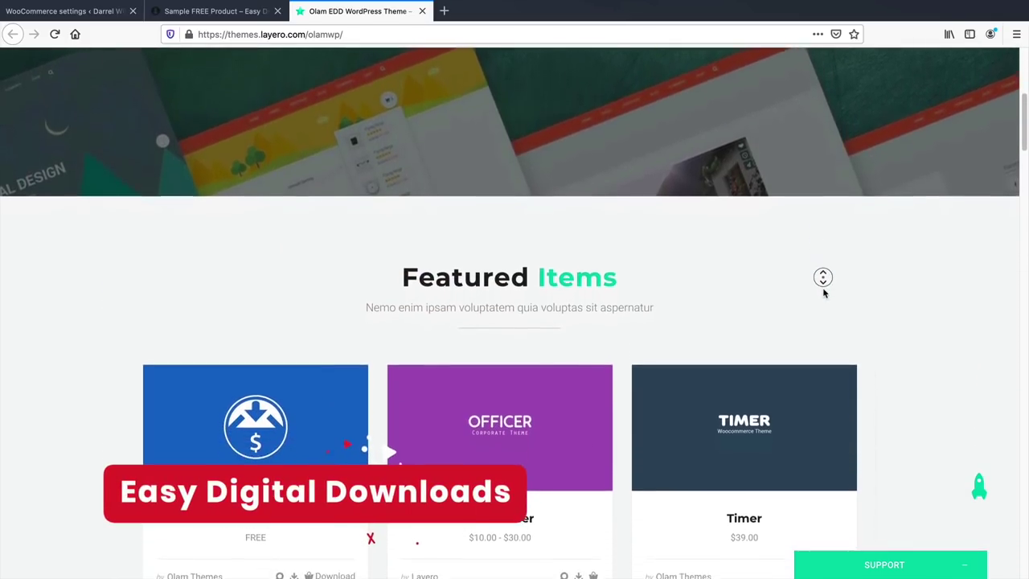
pyautogui.scroll(-1, 824, 289)
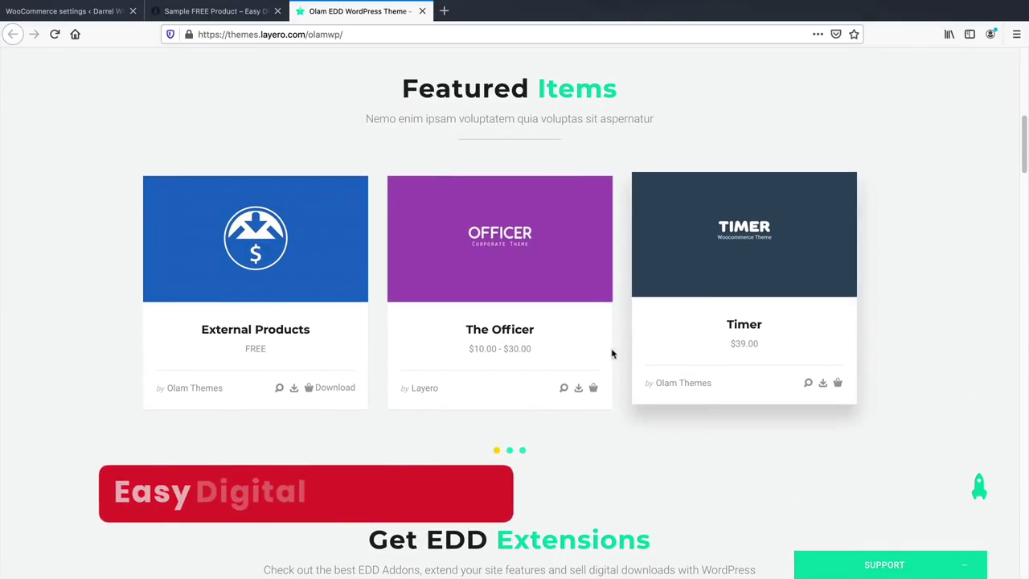
pyautogui.click(487, 331)
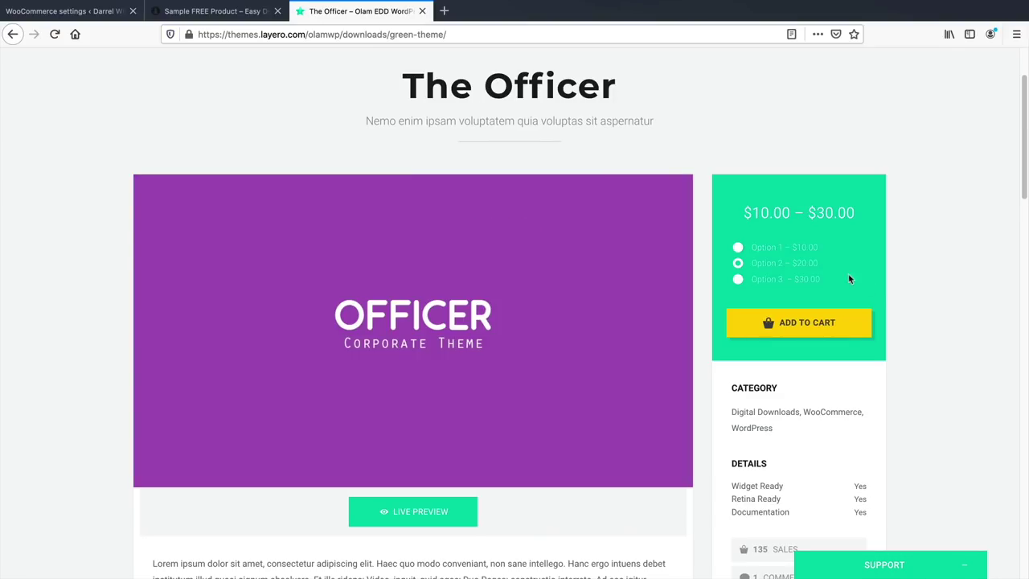
# Choose Option 2 – $20.00 for The Officer, add it to the cart and proceed to checkout.
pyautogui.click(740, 247)
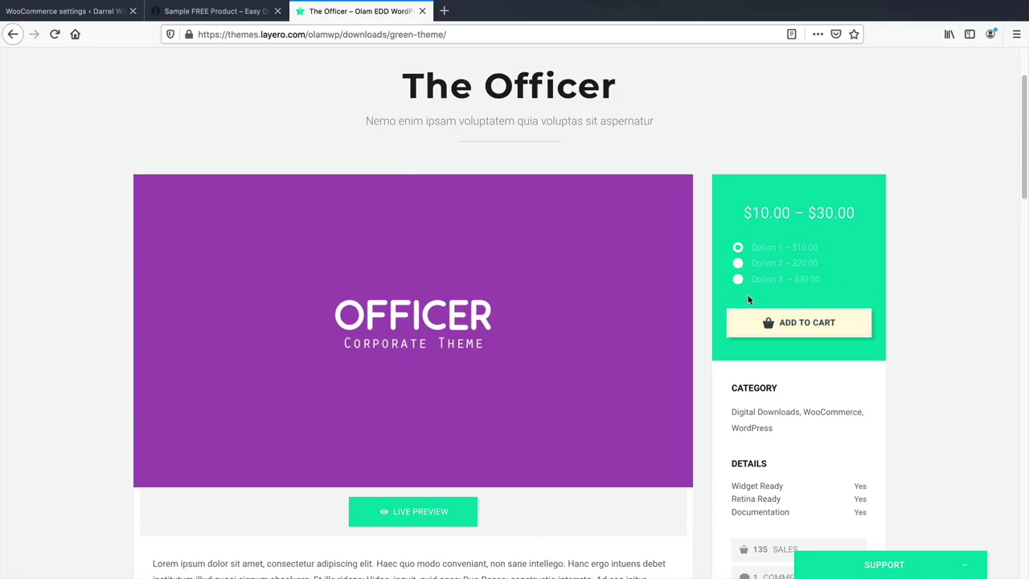
pyautogui.click(738, 263)
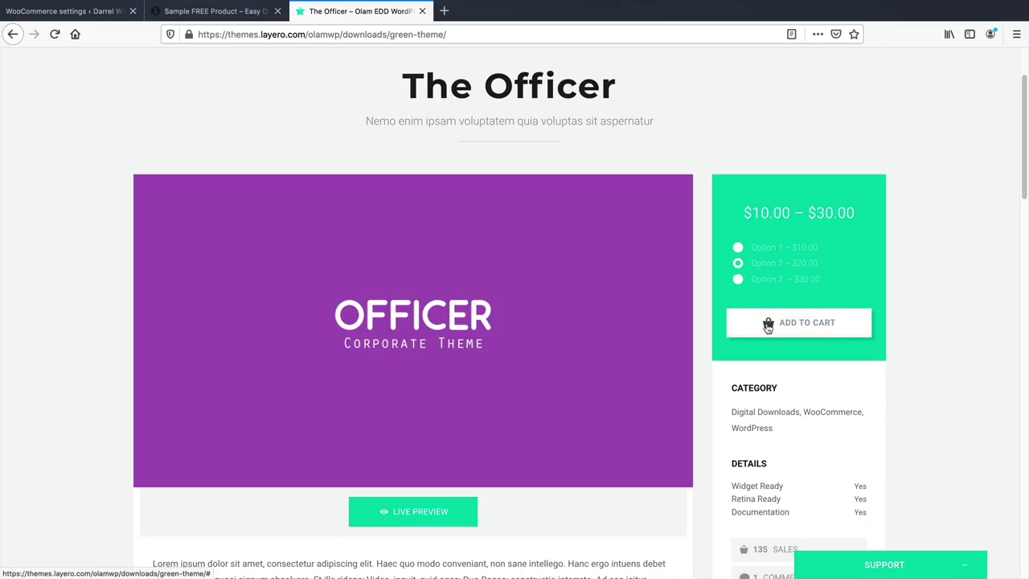
pyautogui.click(768, 324)
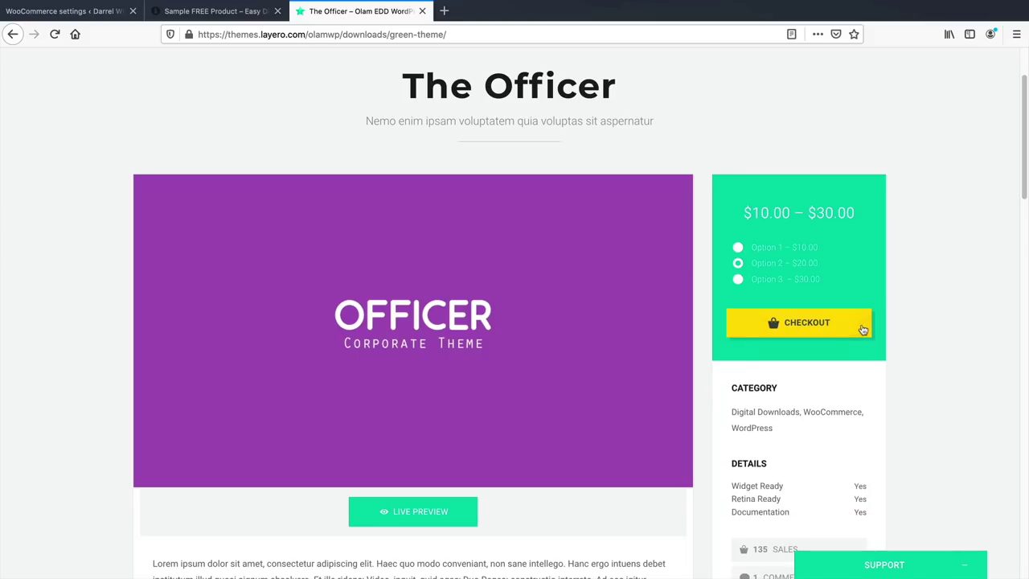
pyautogui.click(862, 328)
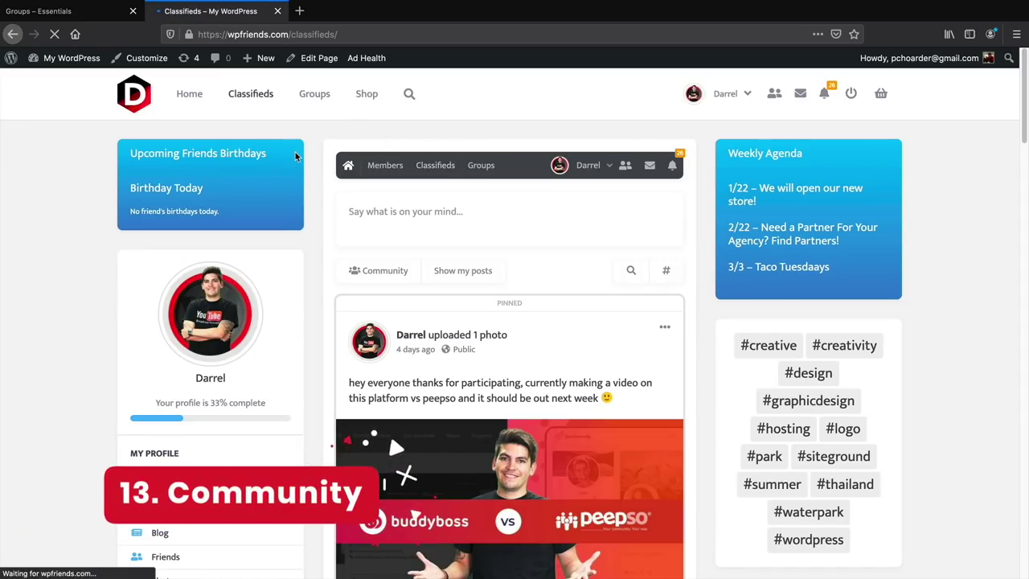
# View the Groups and Shop pages of the wpfriends.com community site.
pyautogui.click(315, 95)
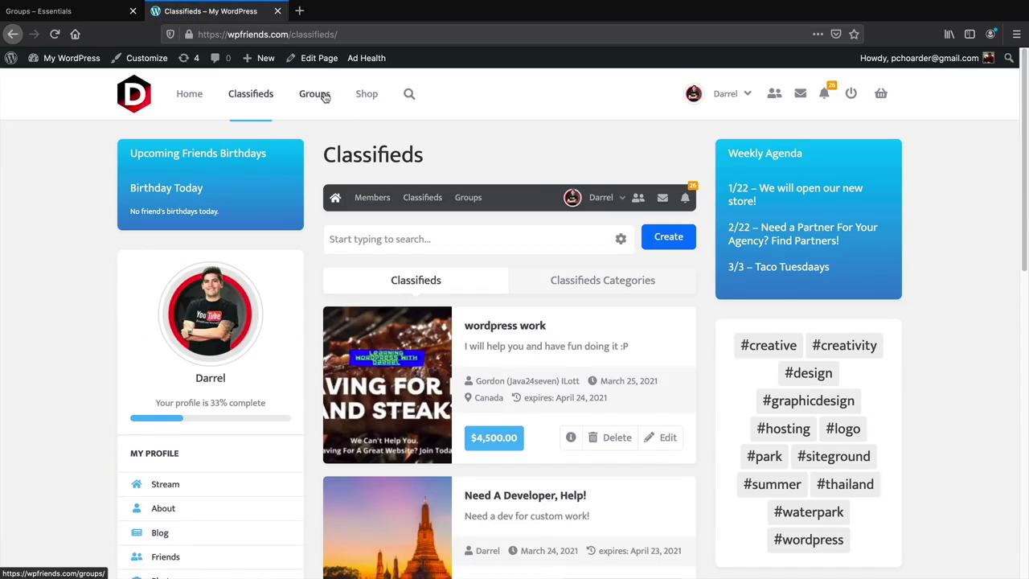
pyautogui.click(368, 95)
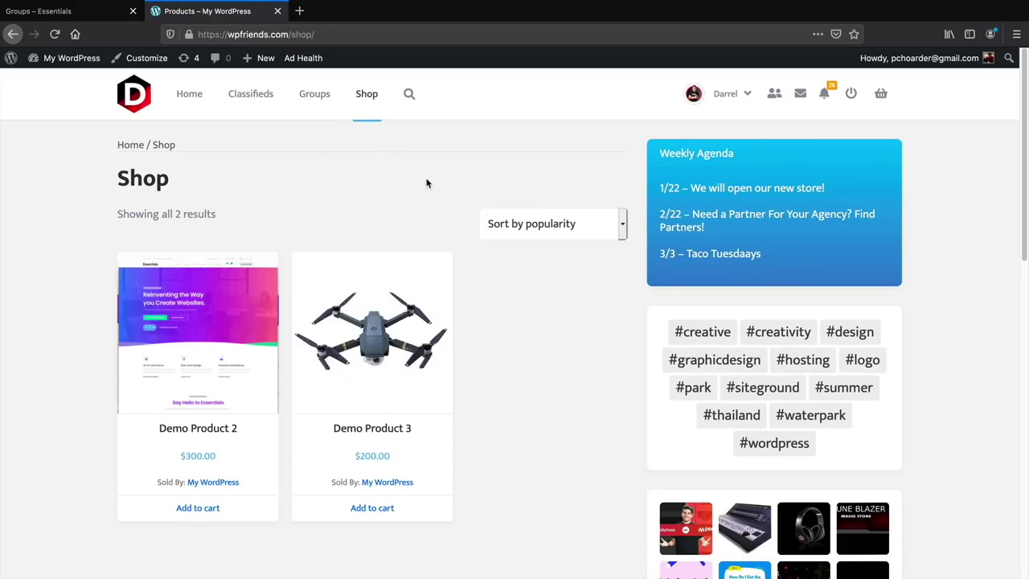
# Look through the activity feed on the tutorialdomain.com community site and open the preview video of the Get Rich Quick! course.
pyautogui.middleClick(911, 260)
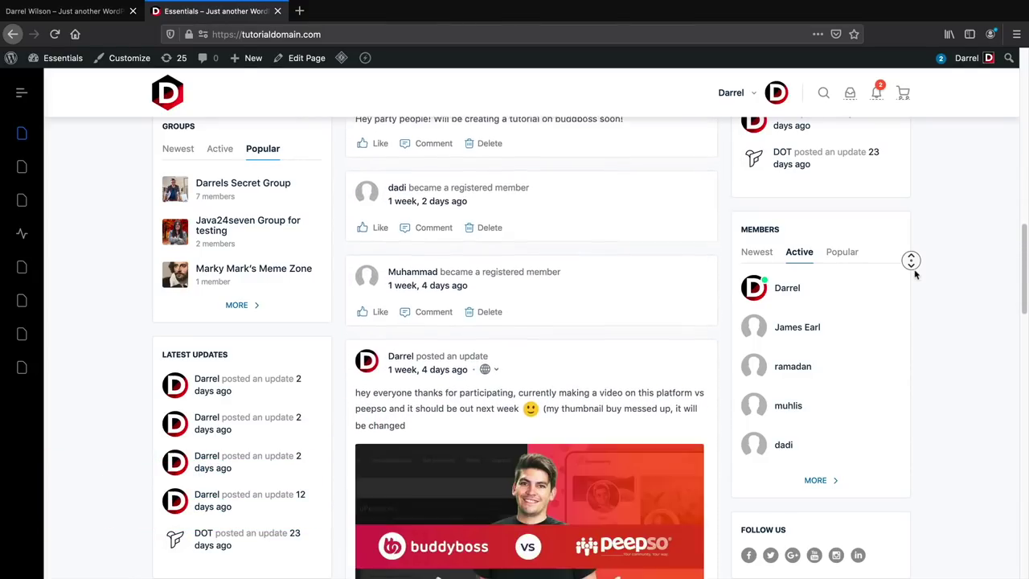
pyautogui.middleClick(914, 275)
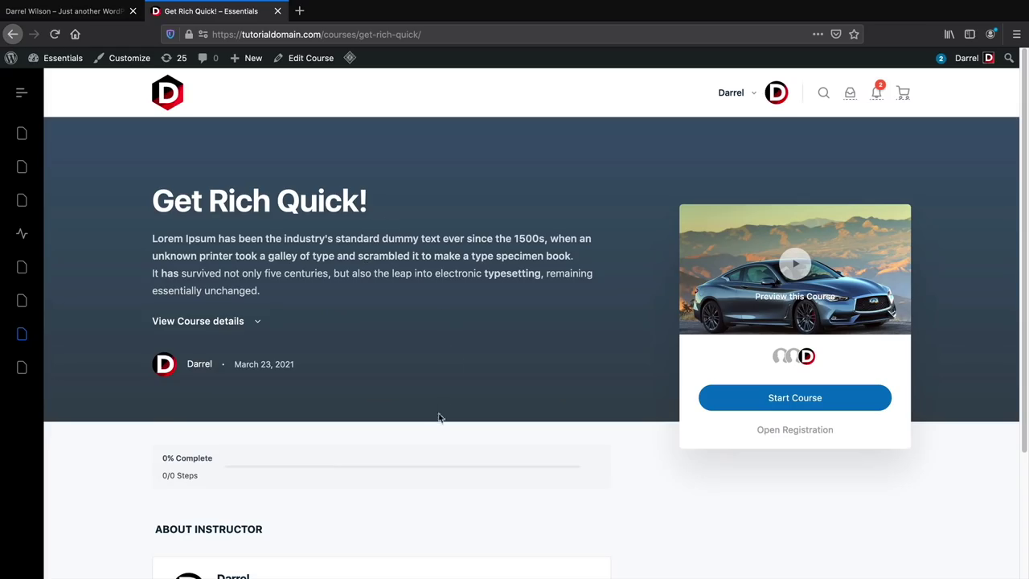
pyautogui.click(792, 279)
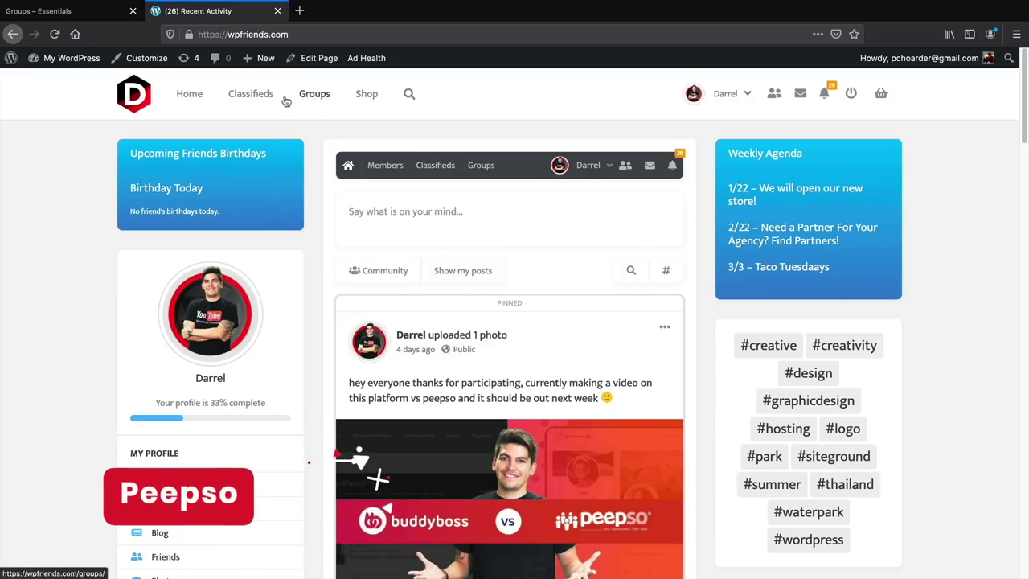
# View the Classifieds listings and then the Groups page on the PeepSo demo site.
pyautogui.click(250, 94)
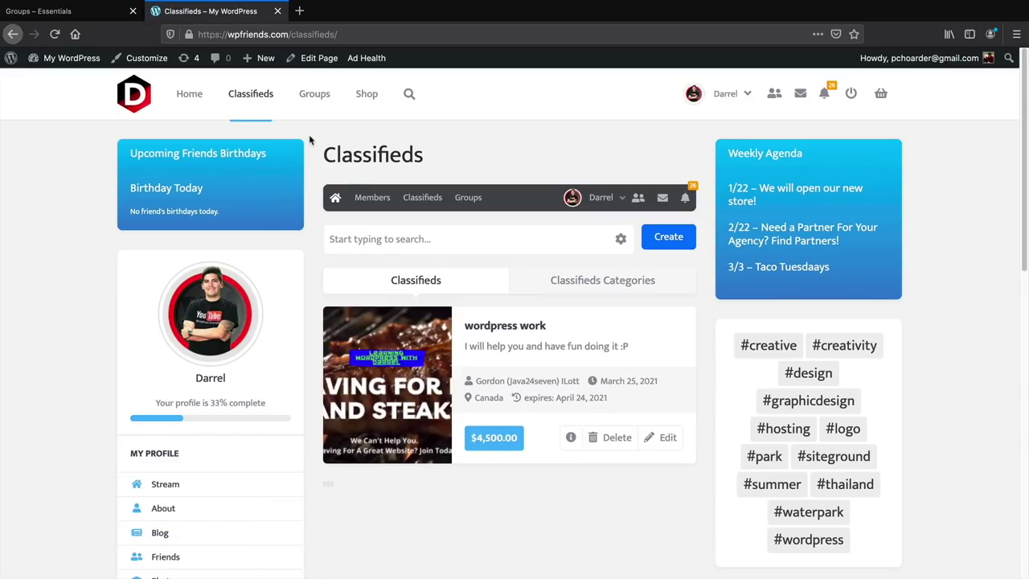
pyautogui.click(324, 96)
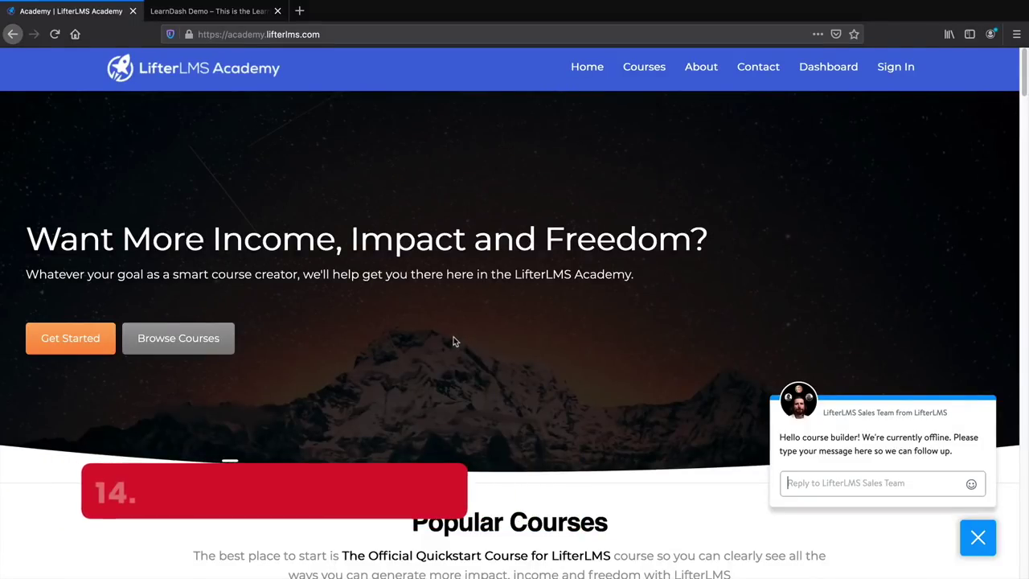
# Browse the LifterLMS Academy courses and examine the Complete WordPress Beginner Essentials Masterclass page, including its lessons and instructor details.
pyautogui.click(217, 343)
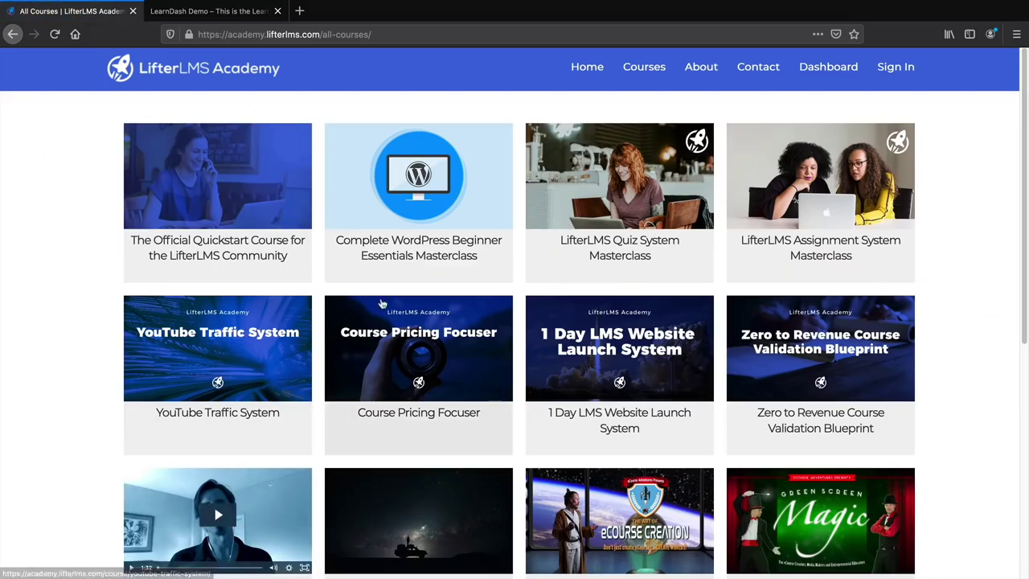
pyautogui.click(410, 256)
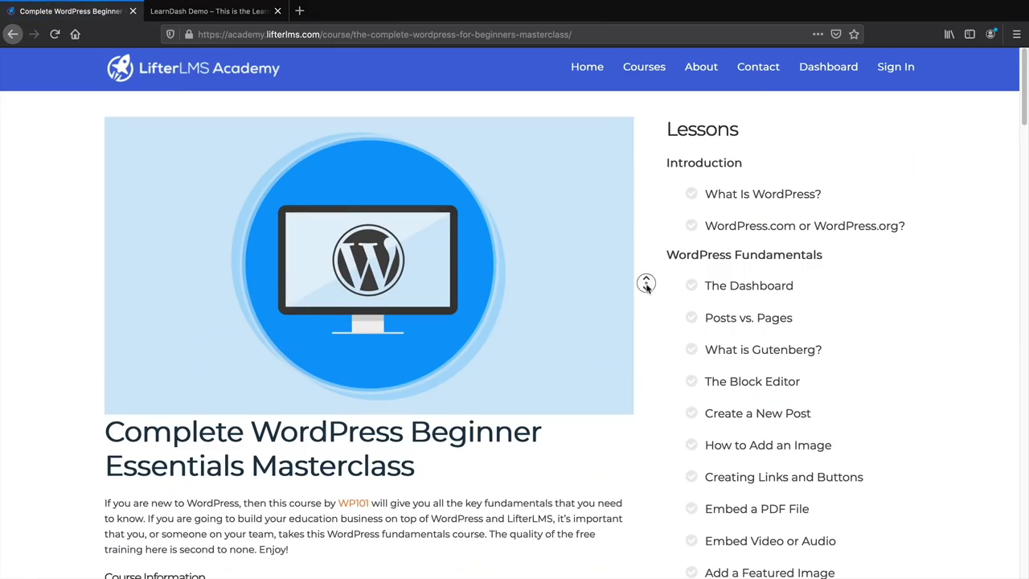
pyautogui.scroll(-3, 646, 290)
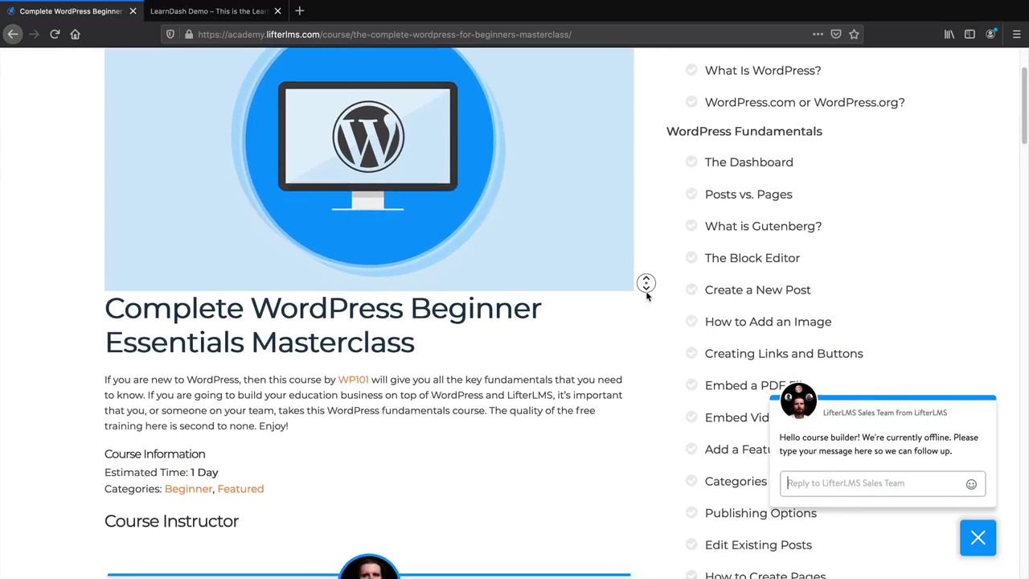
pyautogui.scroll(-5, 647, 290)
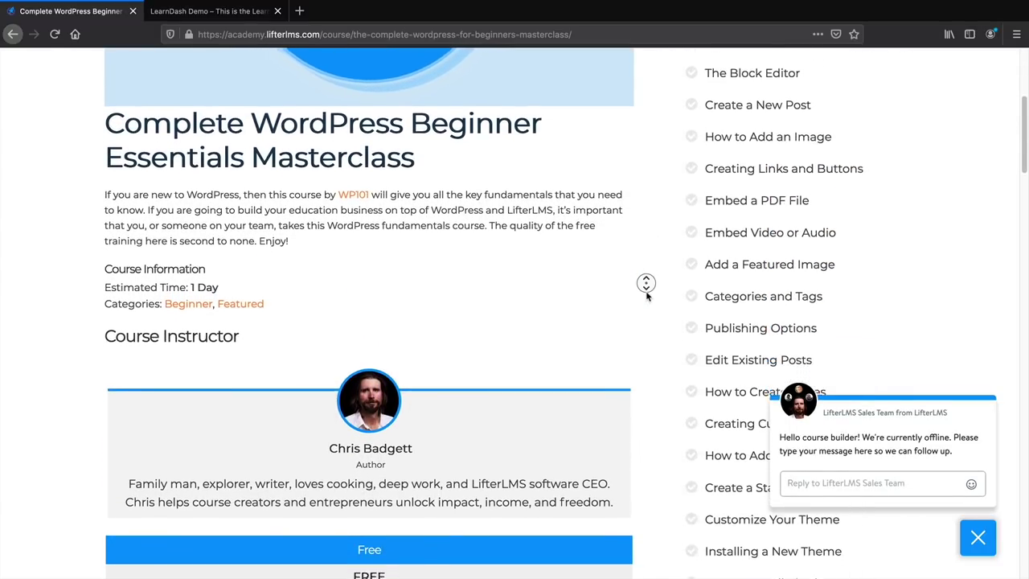
pyautogui.scroll(-4, 646, 289)
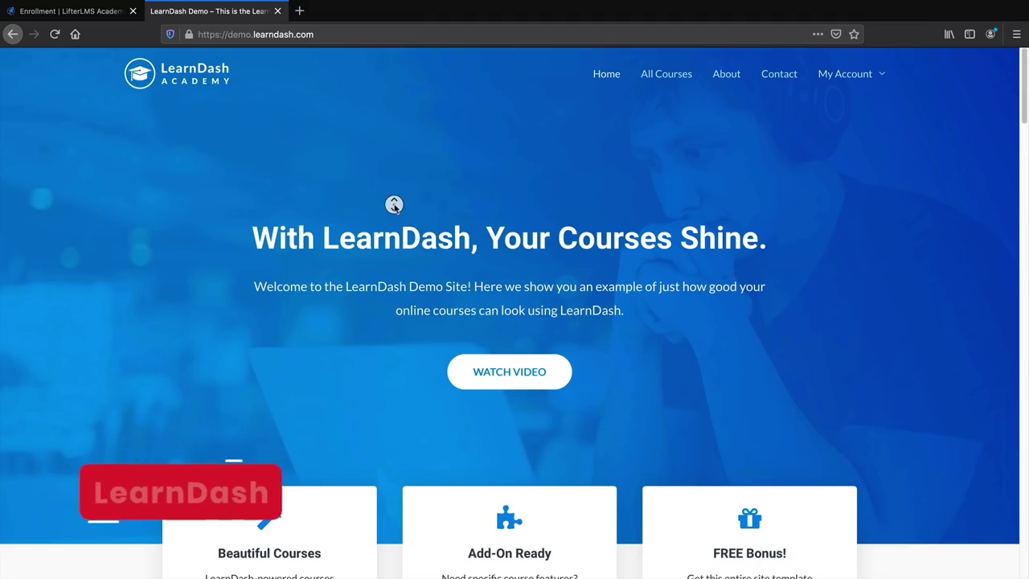
# Look through the LearnDash demo home page from the hero banner to the course grid.
pyautogui.scroll(-2, 394, 204)
pyautogui.scroll(-3, 394, 204)
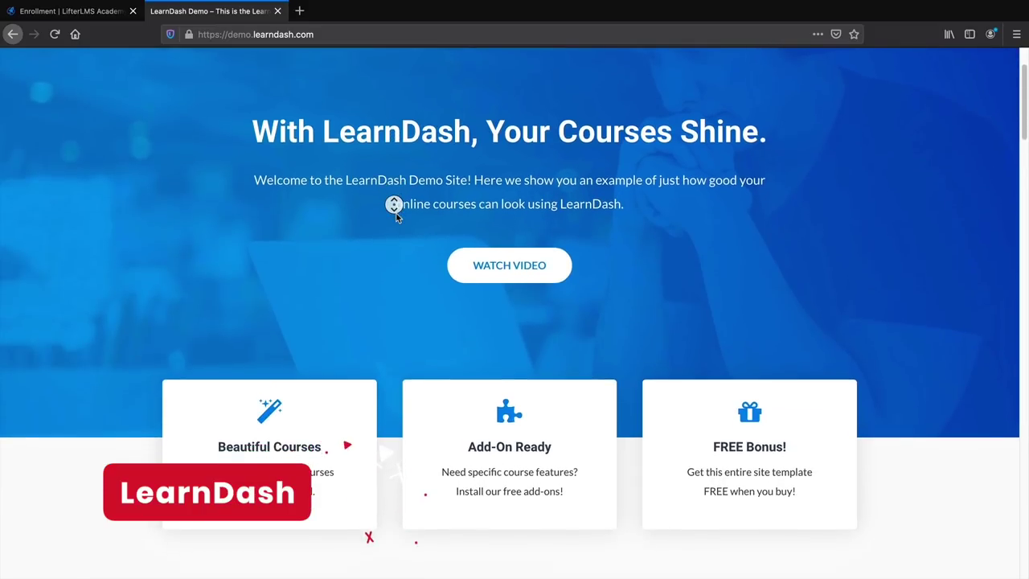
pyautogui.scroll(-3, 394, 204)
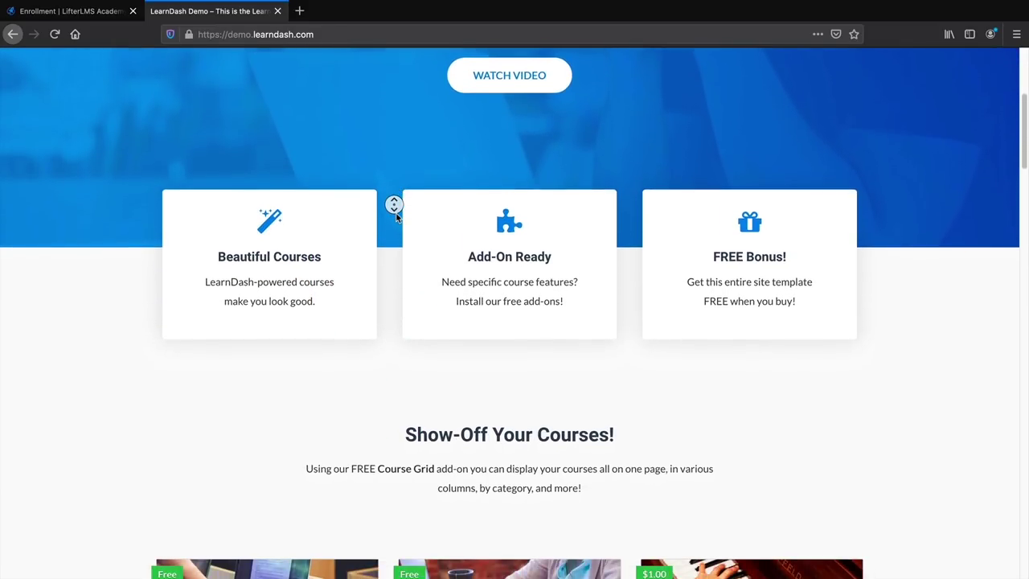
pyautogui.scroll(-1, 394, 204)
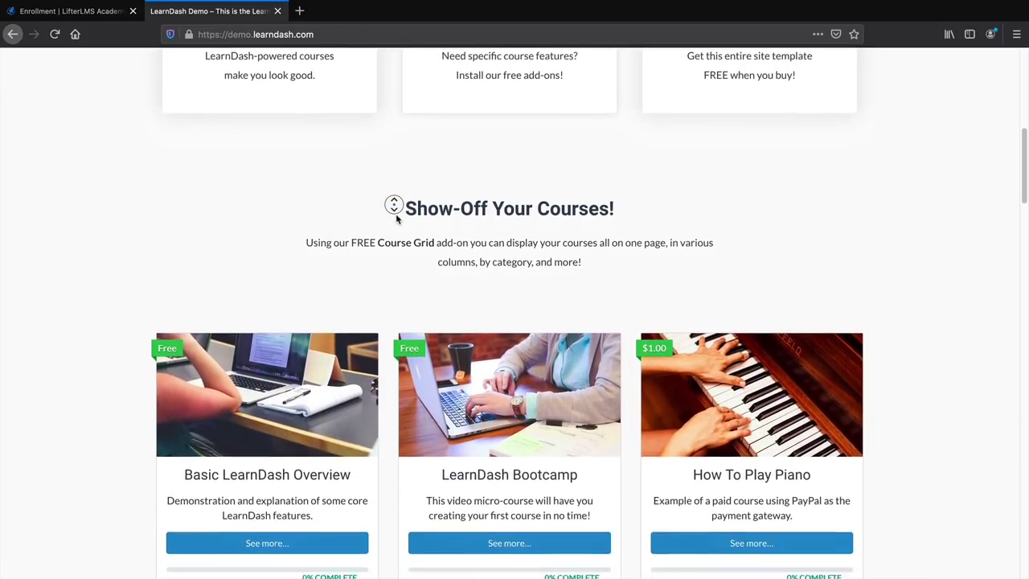
# Open the LearnDash Bootcamp course page and start logging in to enroll in the course.
pyautogui.click(490, 522)
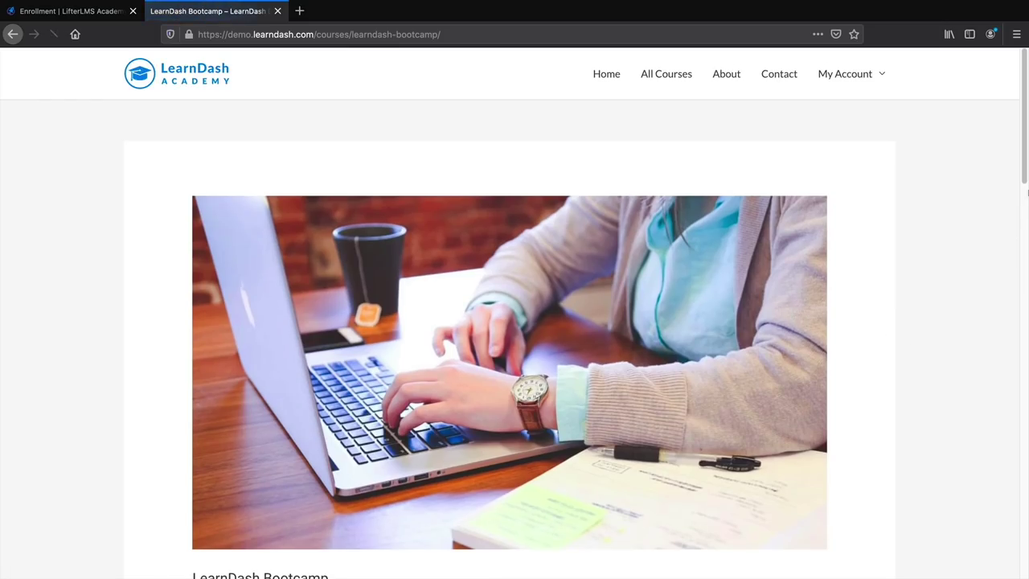
pyautogui.scroll(-4, 763, 285)
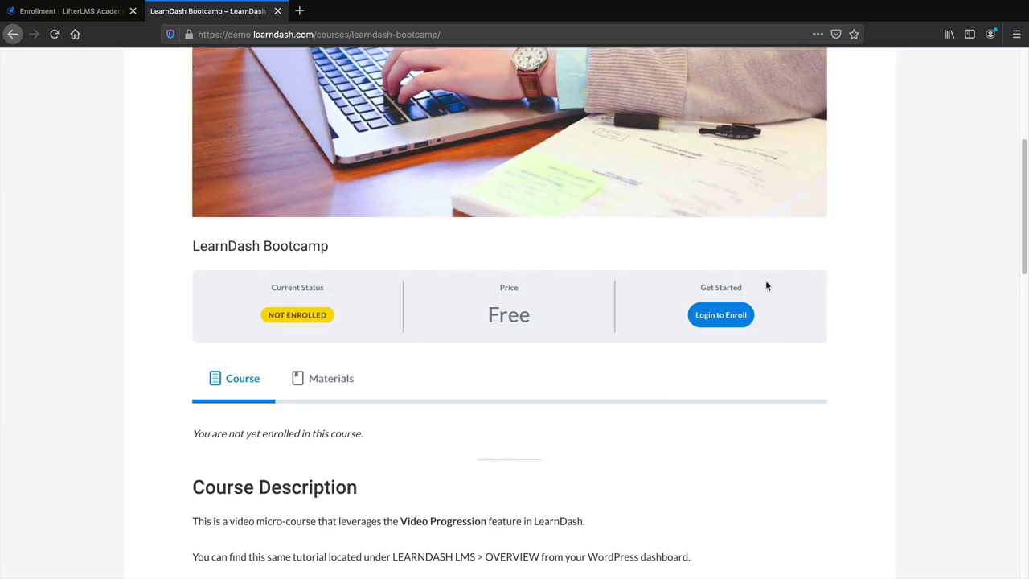
pyautogui.click(728, 315)
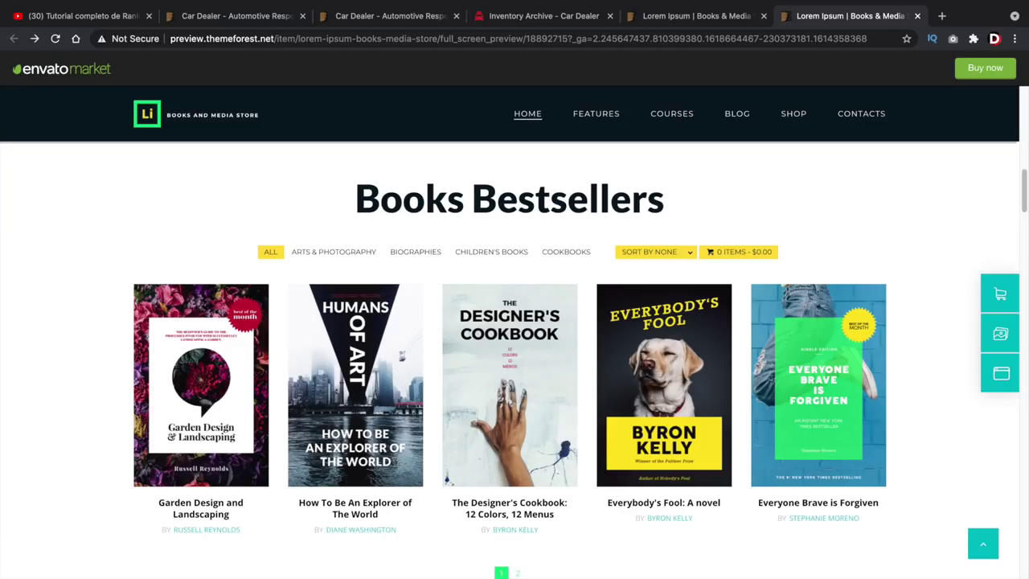
pyautogui.hotkey('ctrl', '4')
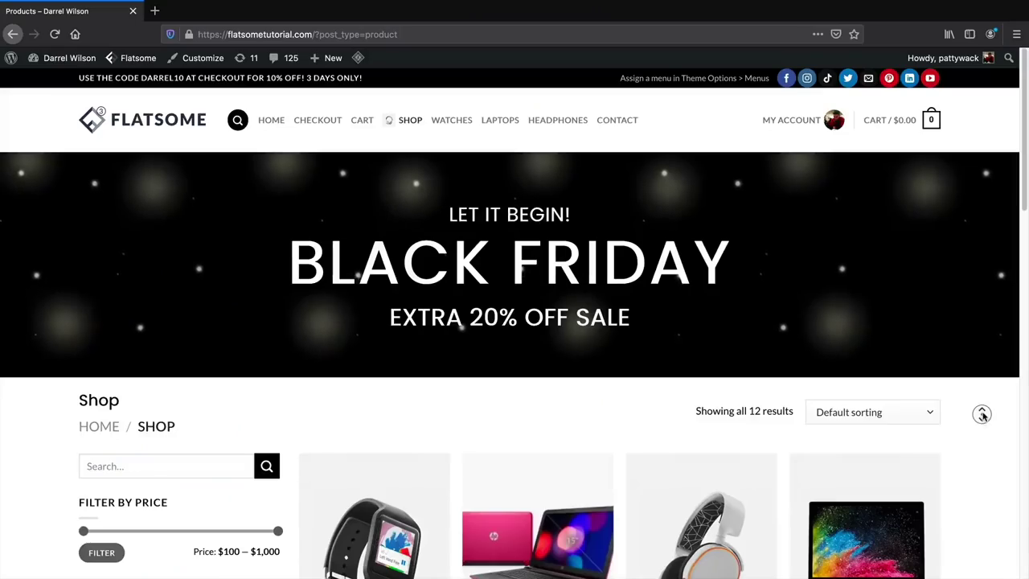
# Look through the Flatsome demo shop's products and add the 2021 Watch to the cart.
pyautogui.middleClick(982, 414)
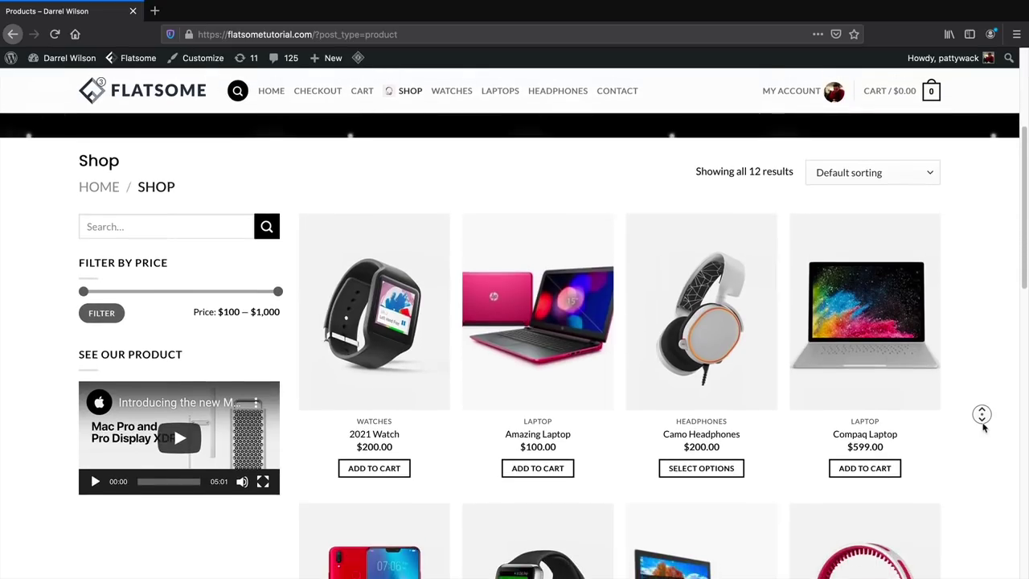
pyautogui.click(982, 422)
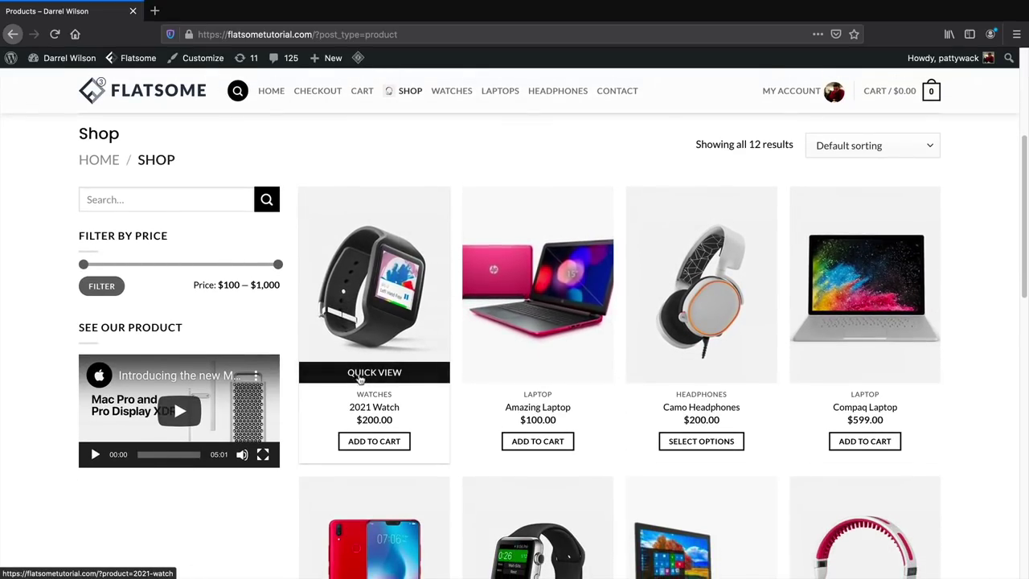
pyautogui.click(375, 441)
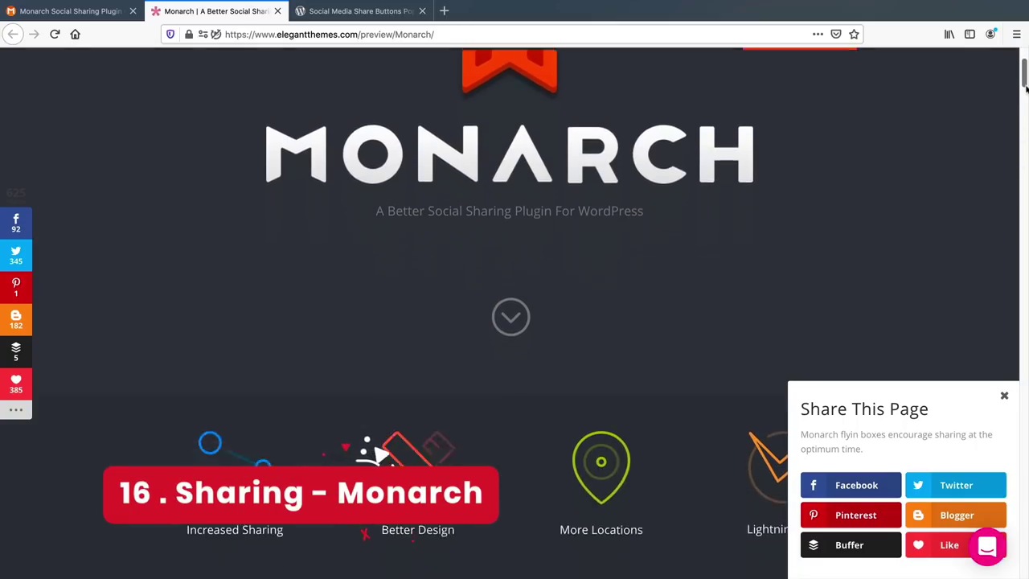
# Examine the Monarch plugin preview page, covering its sharing locations, floating sidebar styles, follow counts and dashboard settings.
pyautogui.scroll(-10, 1026, 90)
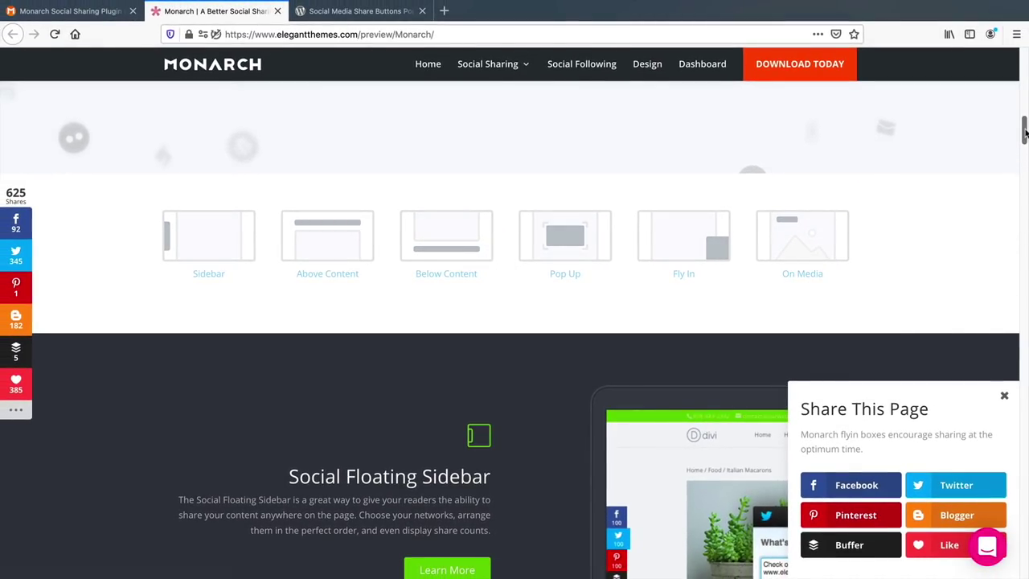
pyautogui.moveTo(1024, 133); pyautogui.dragTo(1024, 153)
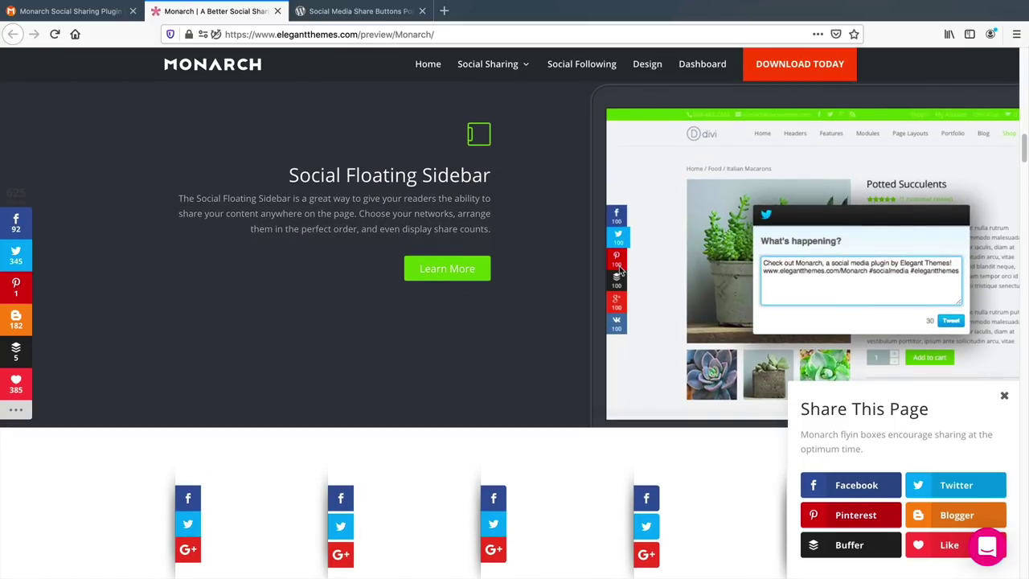
pyautogui.scroll(-3, 601, 440)
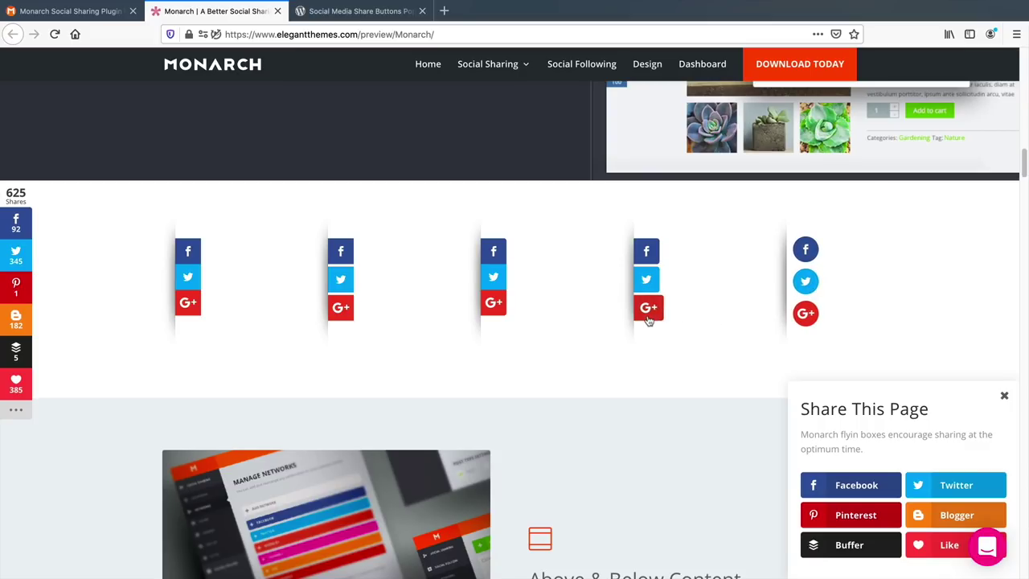
pyautogui.scroll(-10, 507, 254)
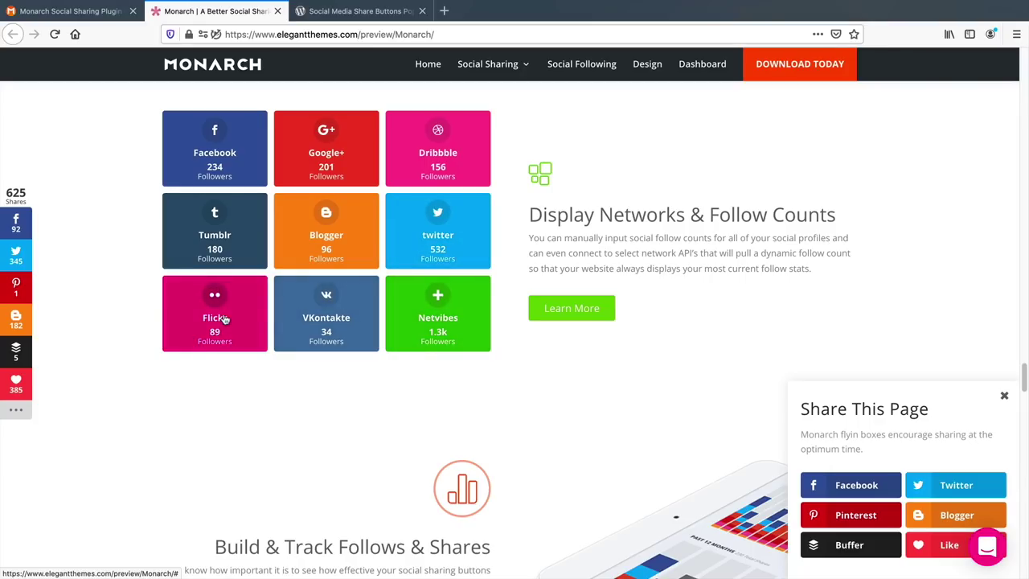
pyautogui.scroll(-10, 984, 381)
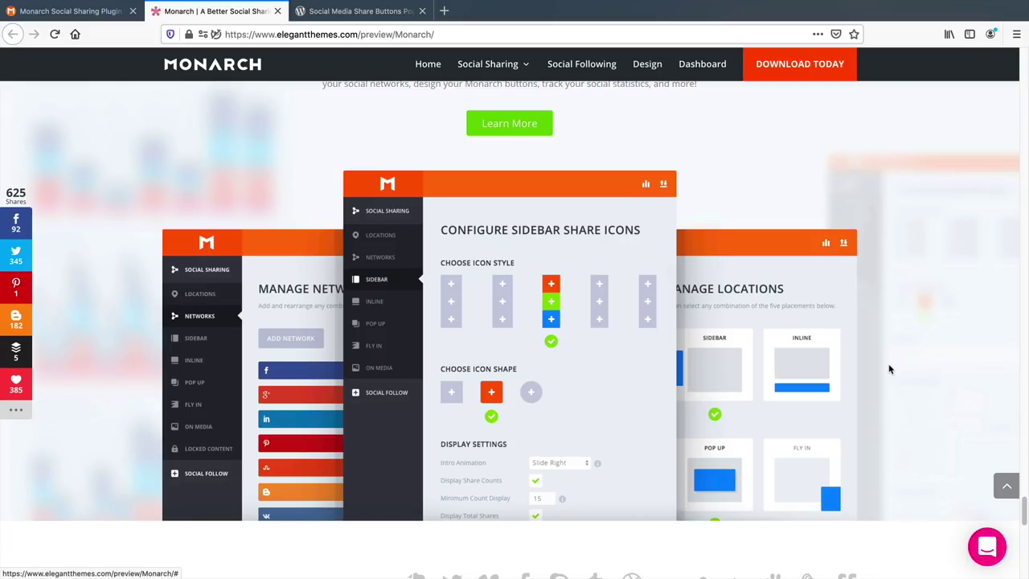
# Look over Monarch's hover styles and sharing locations on the preview page and return to the Monarch product page.
pyautogui.scroll(-10, 890, 369)
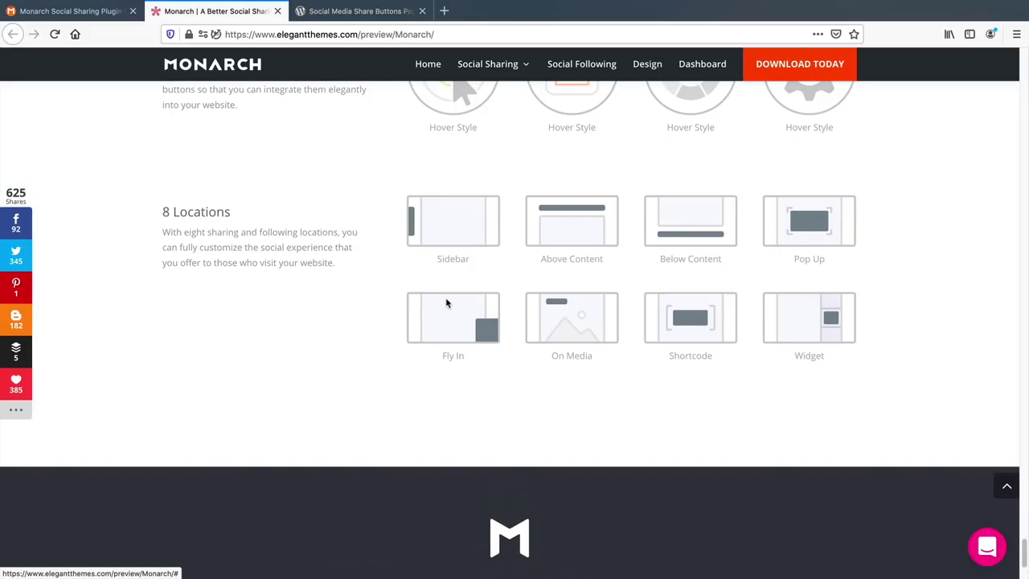
pyautogui.hotkey('ctrl', 'Tab')
pyautogui.hotkey('ctrl', 'Tab')
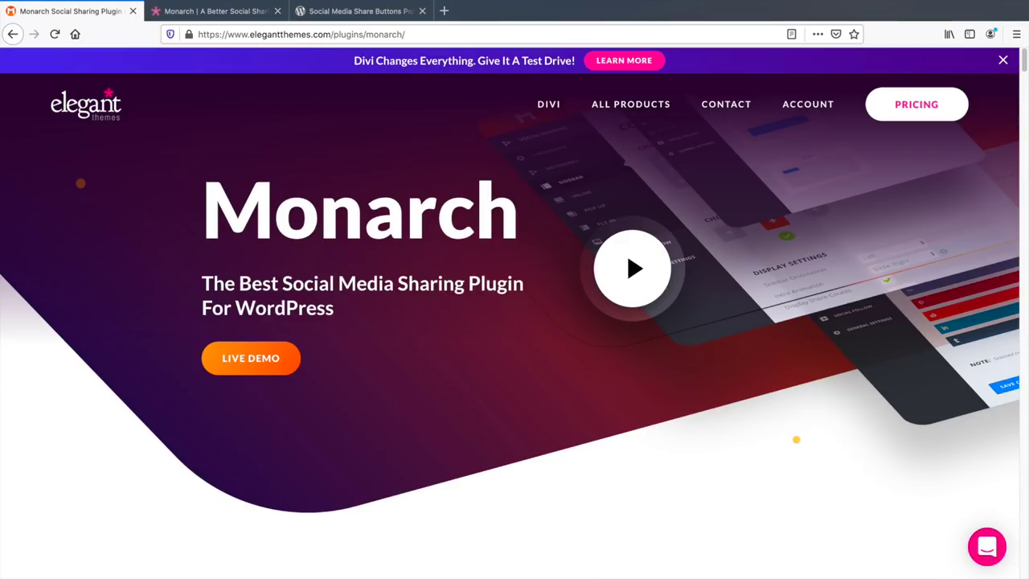
pyautogui.hotkey('ctrl', 'shift', 'Tab')
pyautogui.middleClick(904, 266)
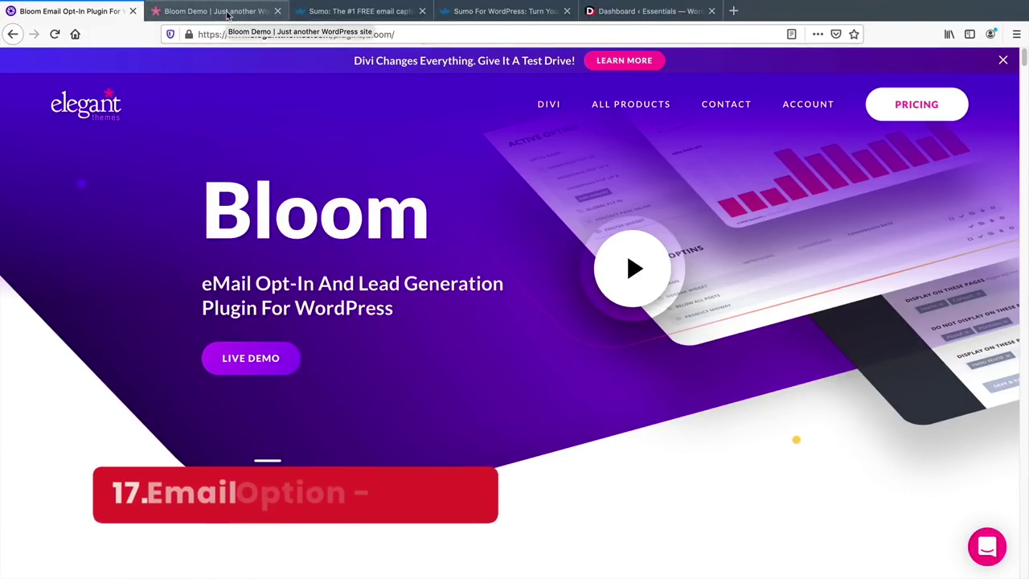
# Look through the Bloom demo page, covering the newsletter fly-in, opt-in locations and premade templates.
pyautogui.click(228, 13)
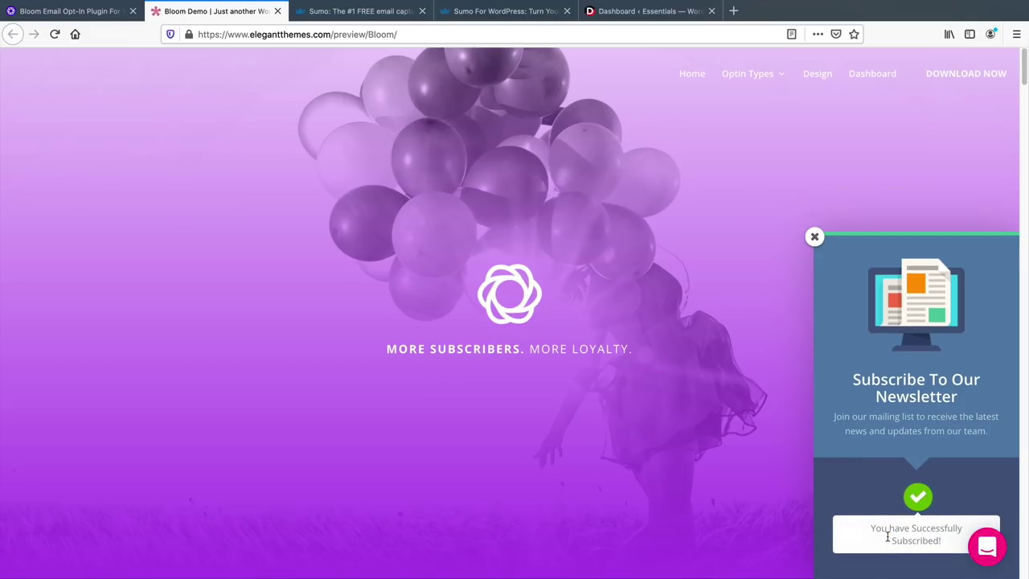
pyautogui.scroll(-10, 891, 515)
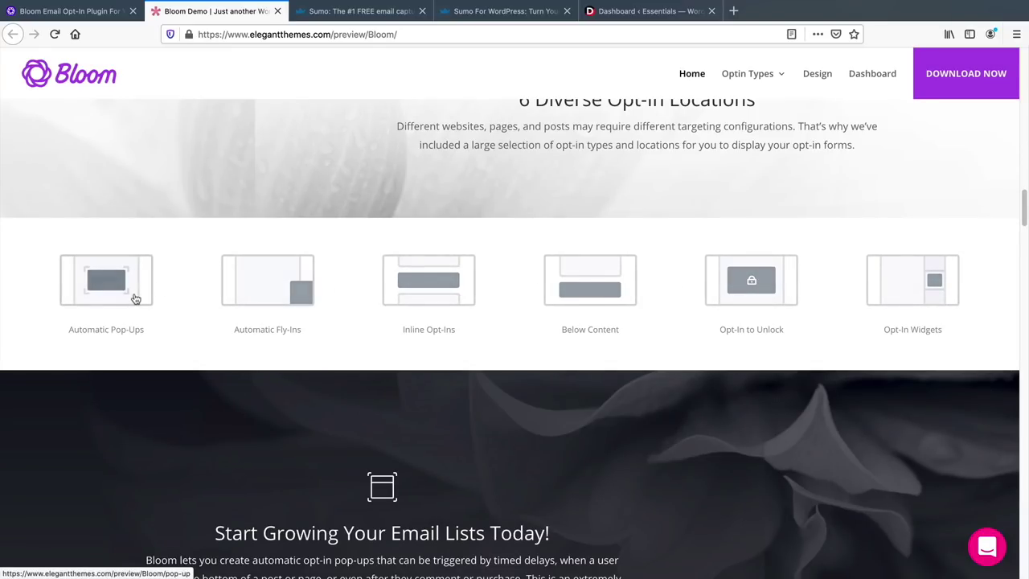
pyautogui.scroll(-8, 984, 393)
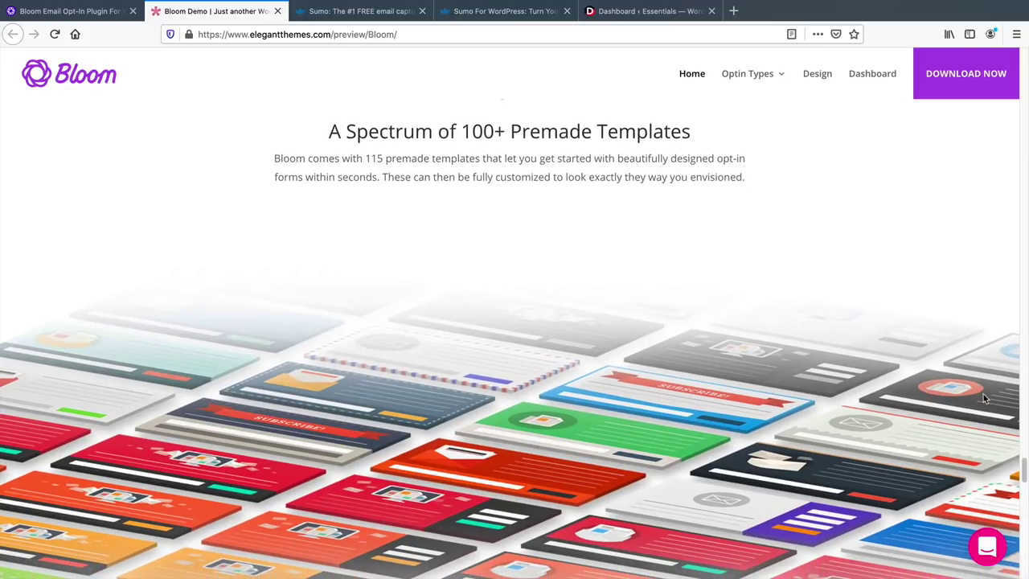
pyautogui.scroll(1, 989, 378)
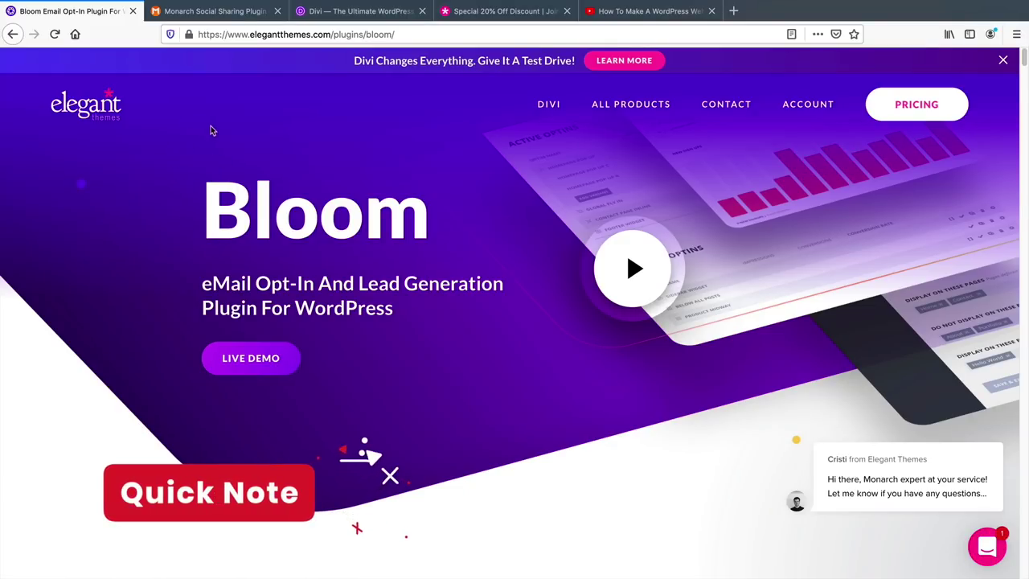
# View the Monarch and Divi product pages and examine the yearly and lifetime prices on the Elegant Themes discount page.
pyautogui.click(213, 10)
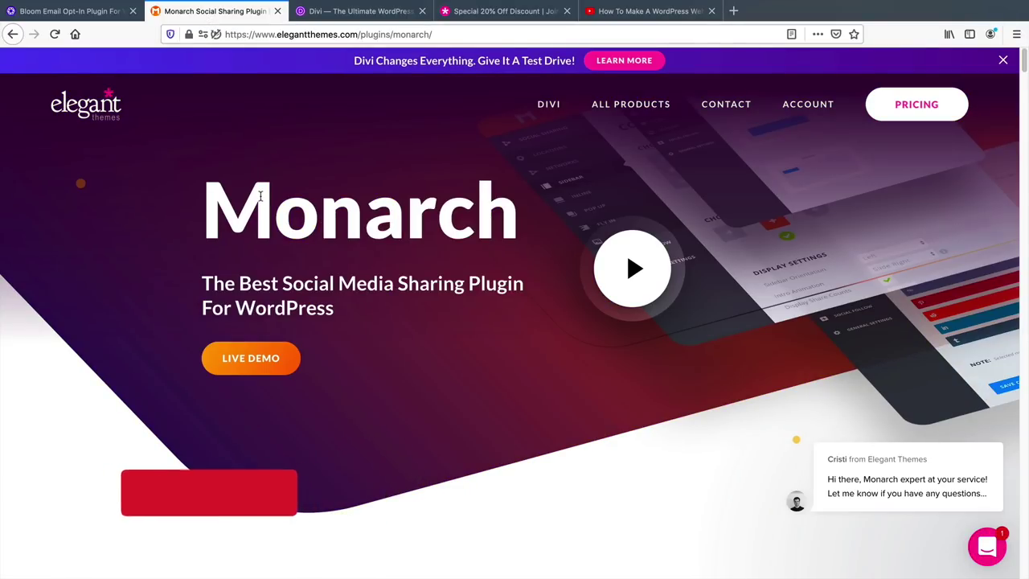
pyautogui.click(341, 17)
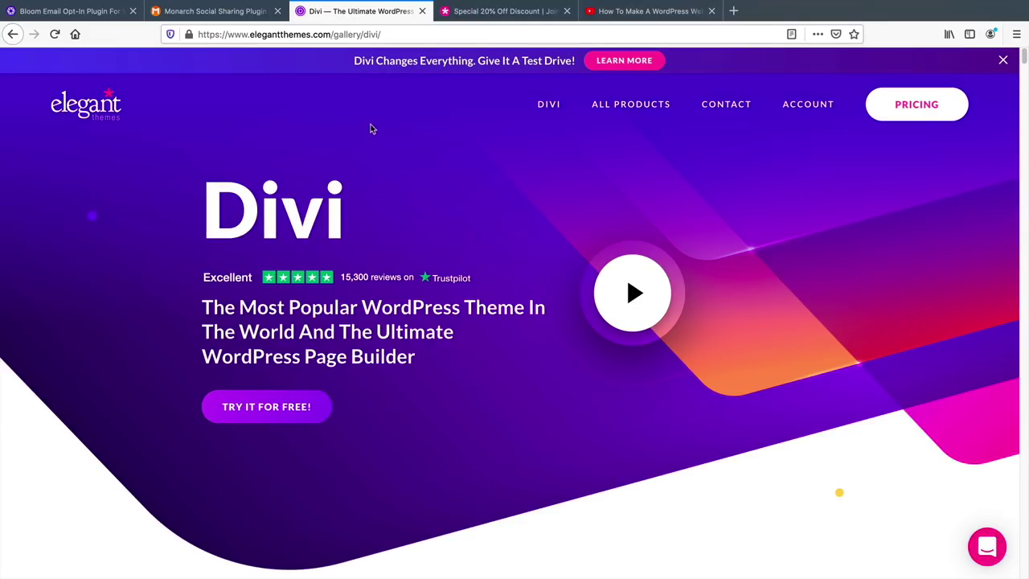
pyautogui.click(467, 19)
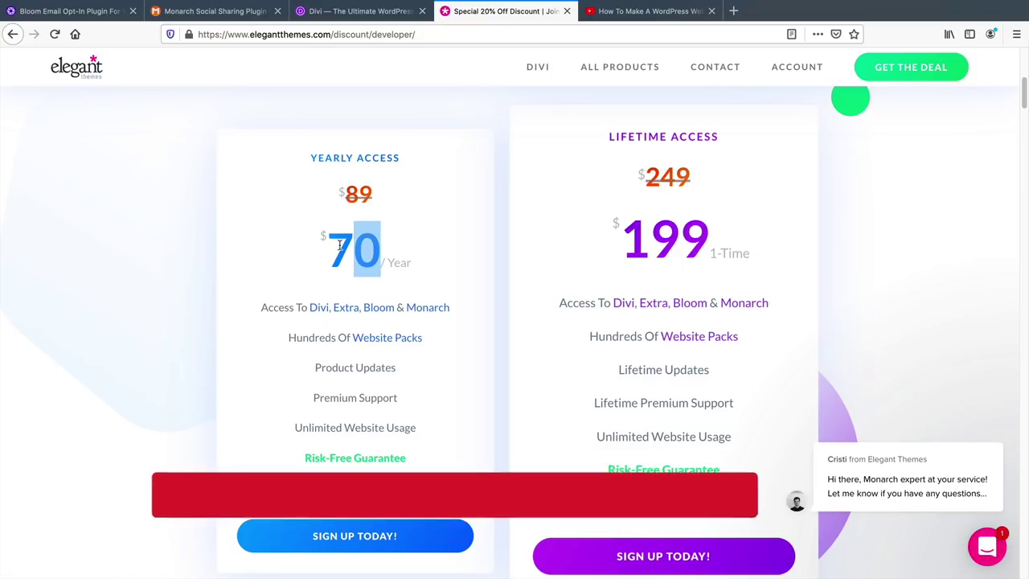
pyautogui.moveTo(316, 315)
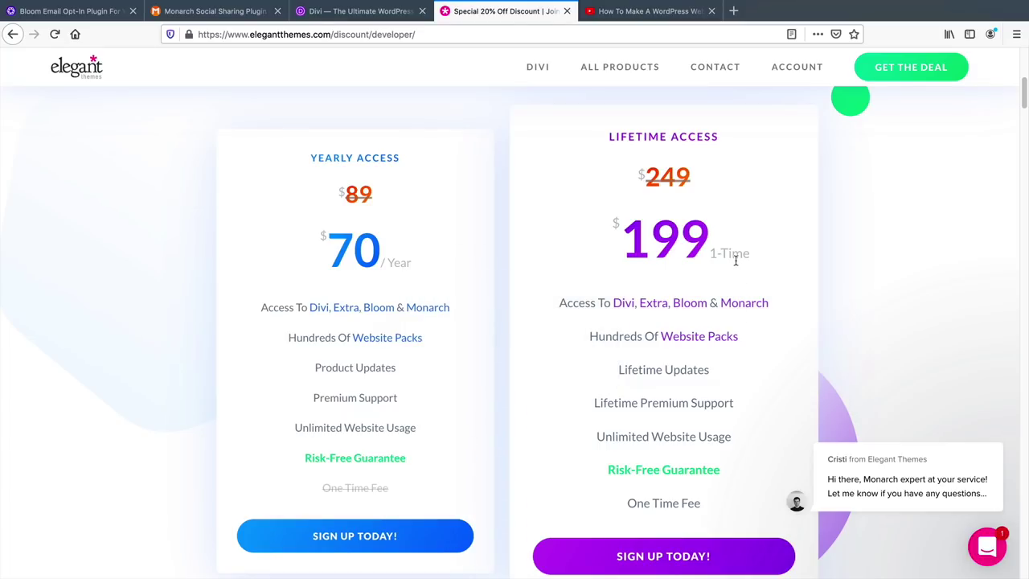
# Install the Sumo – Boost Conversion and Sales plugin and the Amelia events and appointments booking plugin.
pyautogui.click(655, 12)
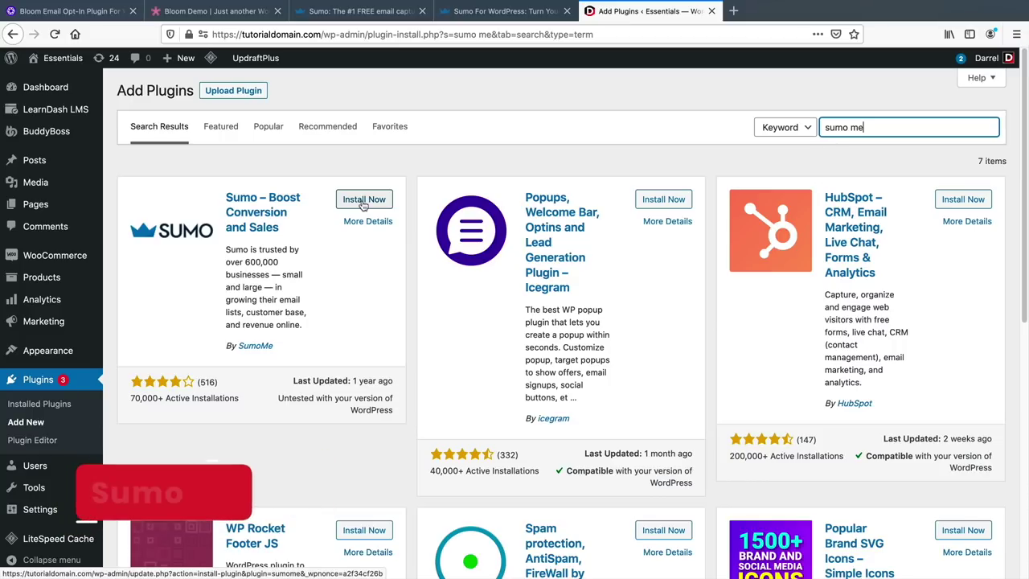
pyautogui.click(364, 201)
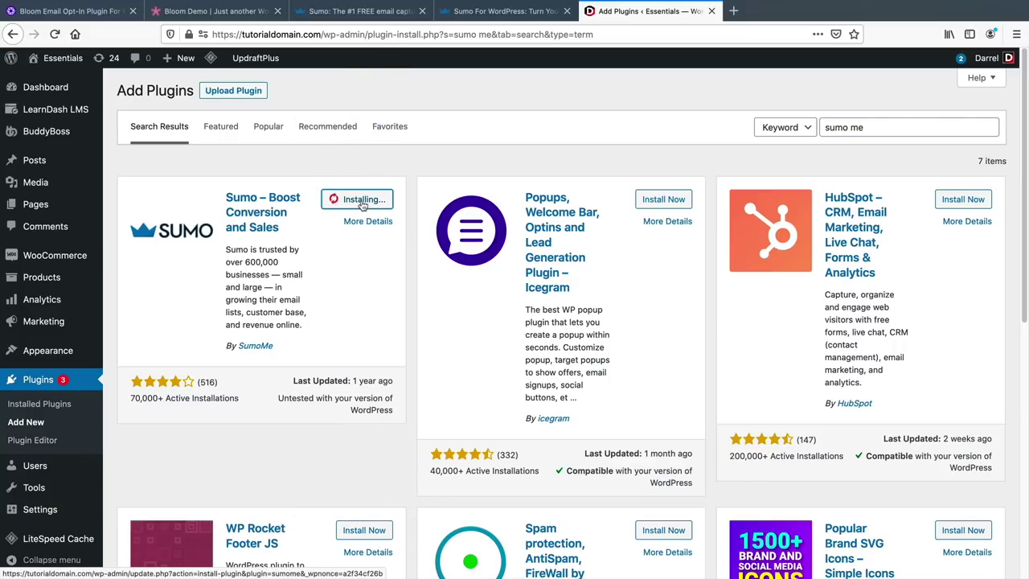
pyautogui.middleClick(934, 371)
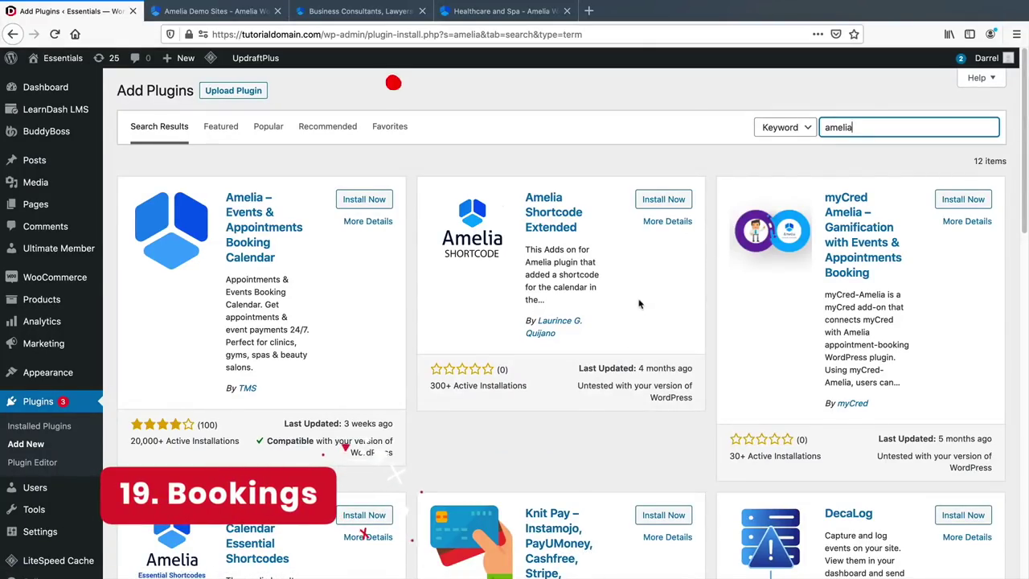
pyautogui.click(364, 199)
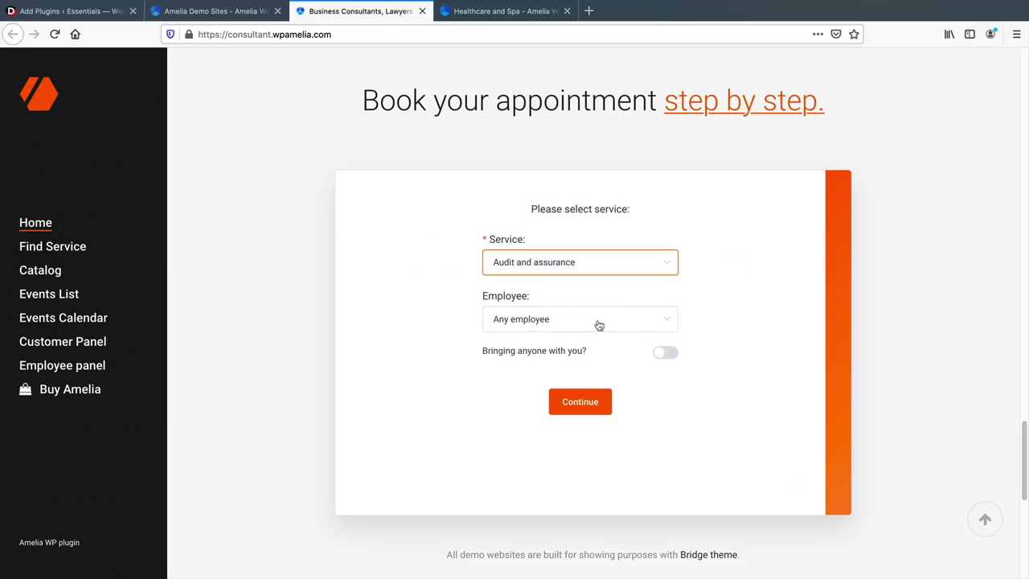
# In the Amelia consultant demo, choose an employee for Audit and assurance, add 2 additional persons and continue to the date selection.
pyautogui.click(597, 321)
pyautogui.click(563, 383)
pyautogui.click(664, 355)
pyautogui.click(602, 410)
pyautogui.click(556, 466)
pyautogui.click(566, 456)
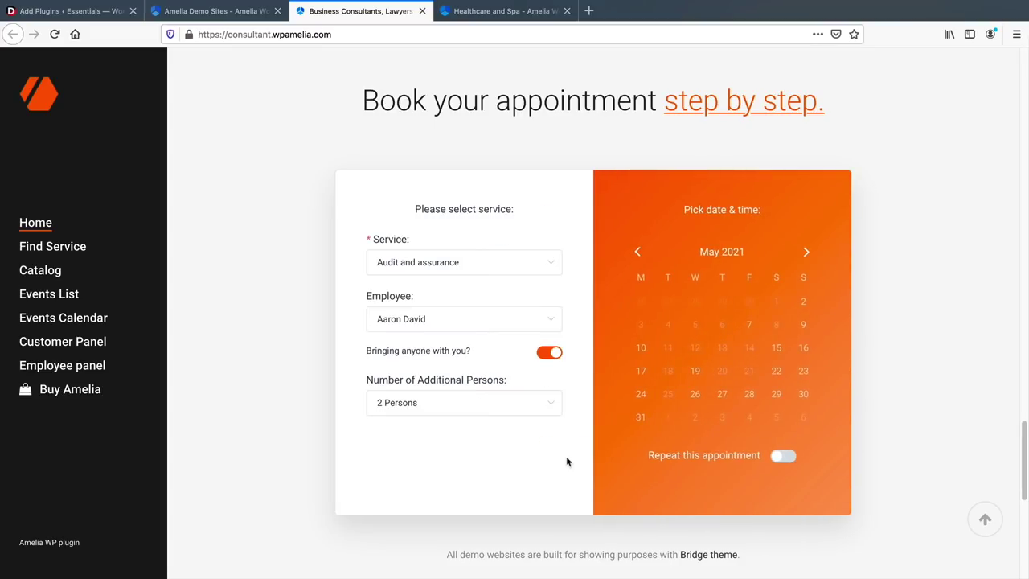
# Pick May 15, 2021 and an available time slot for the consultant appointment and continue the booking.
pyautogui.click(777, 348)
pyautogui.click(764, 399)
pyautogui.click(722, 487)
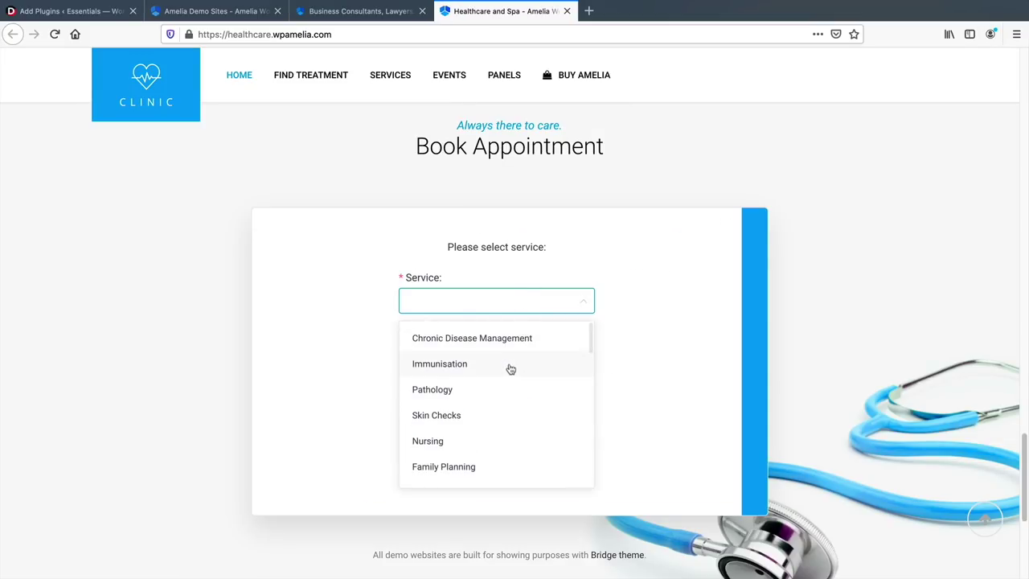
# Fill in the Amelia healthcare demo's booking form with Immunisation, an employee, 1 additional person and the May 18, 2021 12:05 pm slot.
pyautogui.click(508, 365)
pyautogui.click(505, 366)
pyautogui.click(487, 421)
pyautogui.click(583, 391)
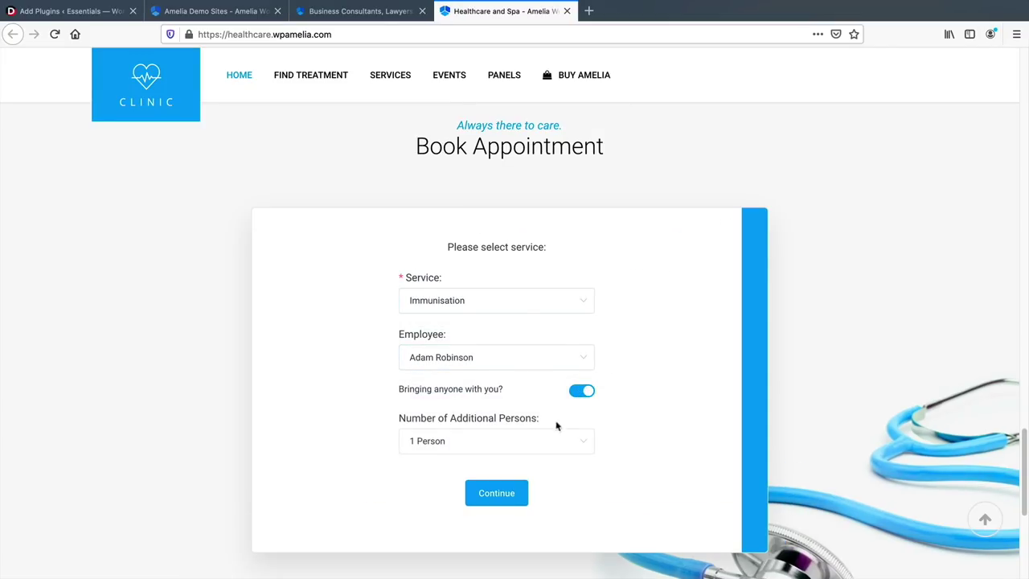
pyautogui.click(507, 493)
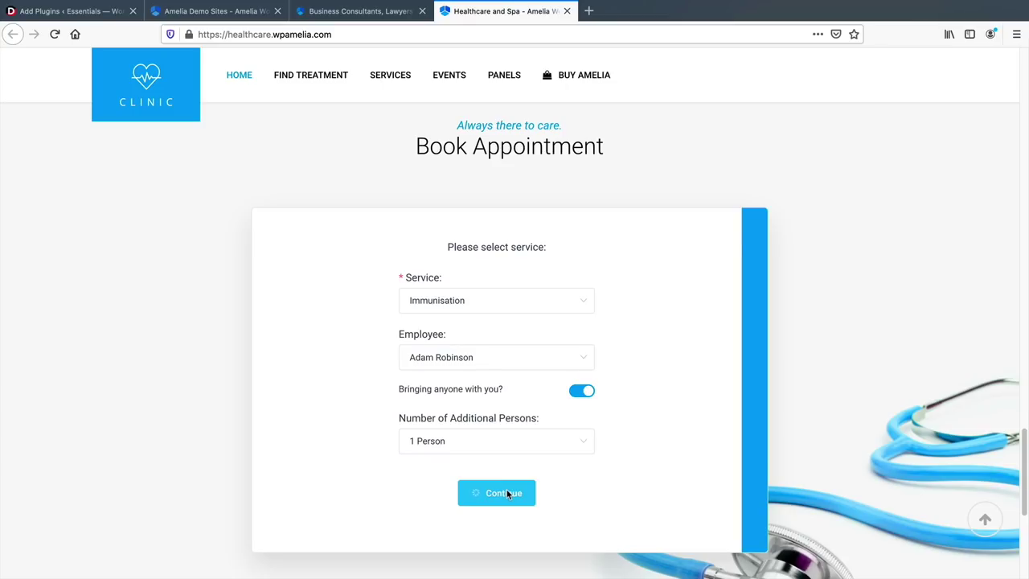
pyautogui.click(584, 409)
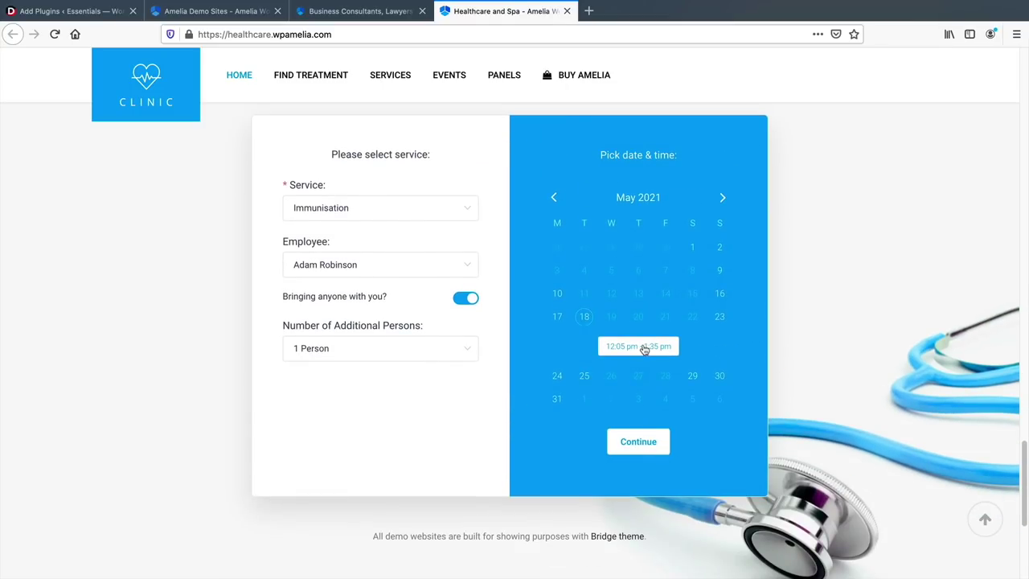
pyautogui.click(648, 443)
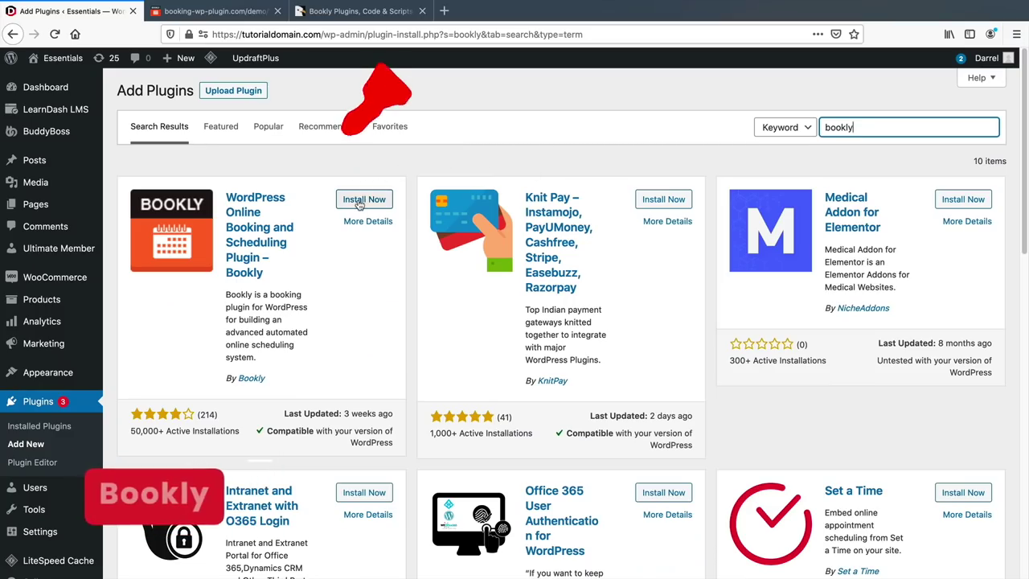
# Install the Bookly plugin, choose the Teeth Whitening service in its booking demo and continue to the time slots.
pyautogui.click(359, 204)
pyautogui.middleClick(973, 229)
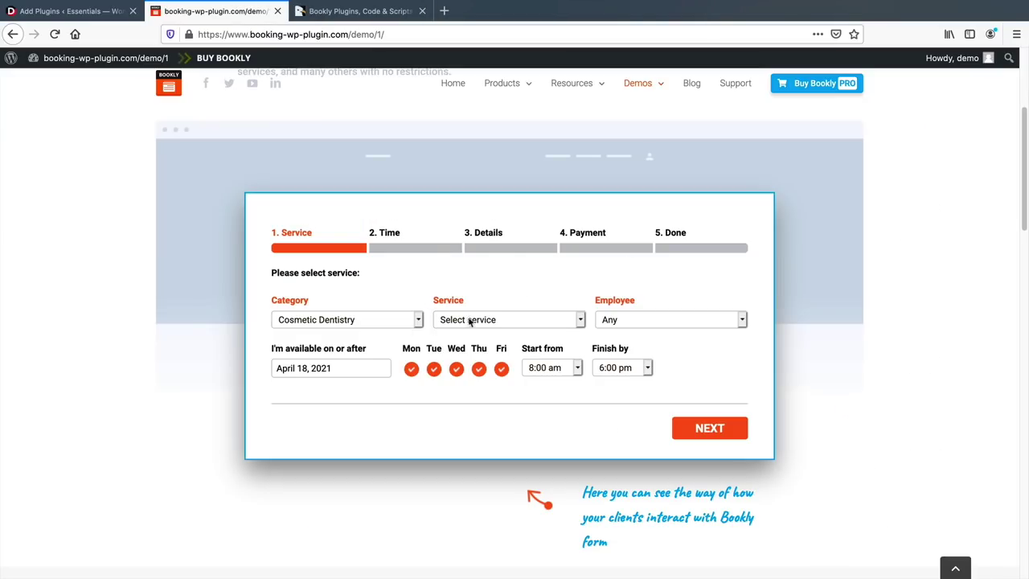
pyautogui.click(470, 319)
pyautogui.click(552, 351)
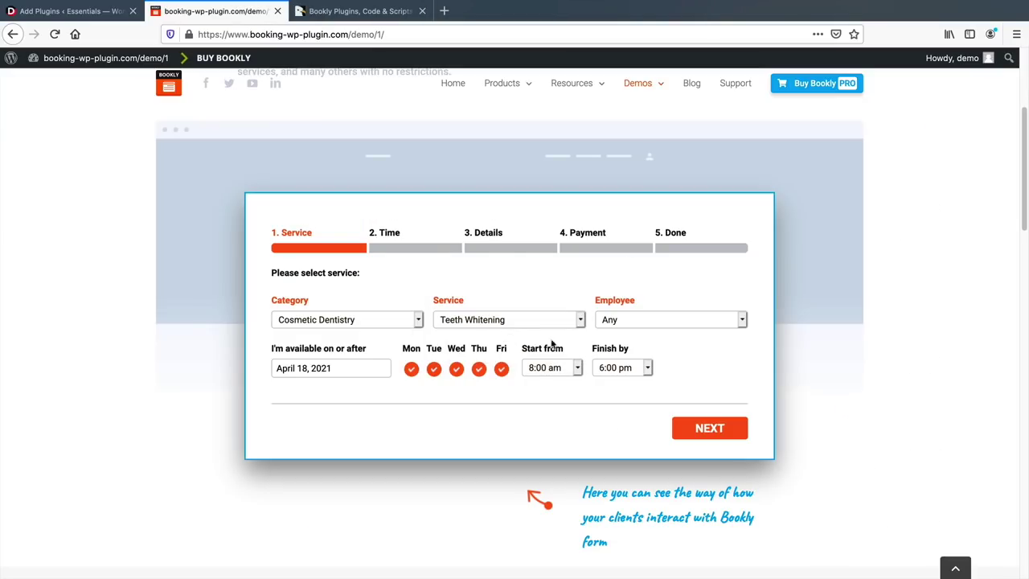
pyautogui.click(710, 428)
# Choose the 11:00 am slot on Monday, April 26 in the Bookly demo and proceed past the prefilled customer details.
pyautogui.scroll(-2, 461, 468)
pyautogui.click(726, 422)
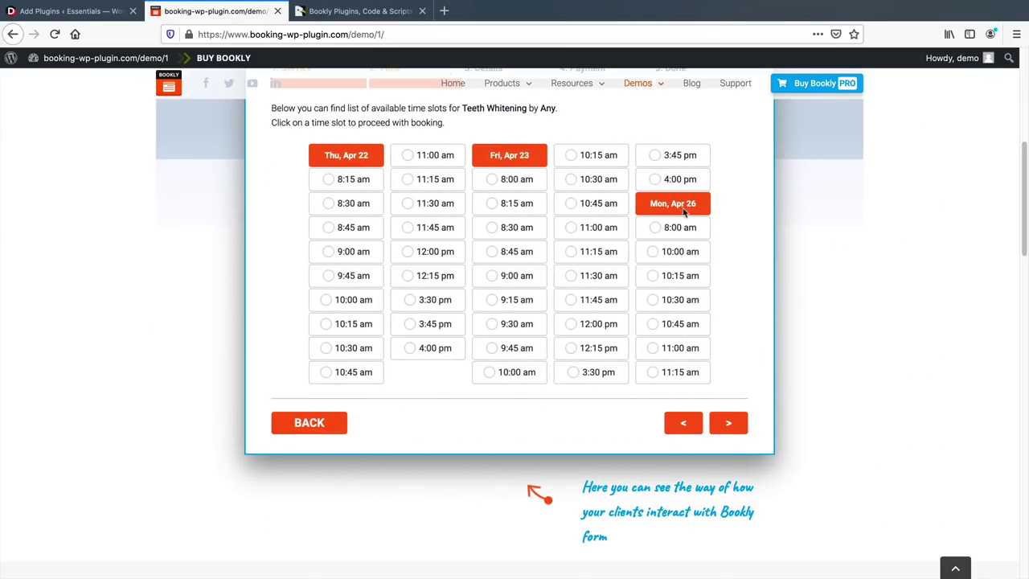
pyautogui.click(673, 348)
pyautogui.scroll(-3, 724, 394)
pyautogui.scroll(3, 724, 394)
pyautogui.click(711, 384)
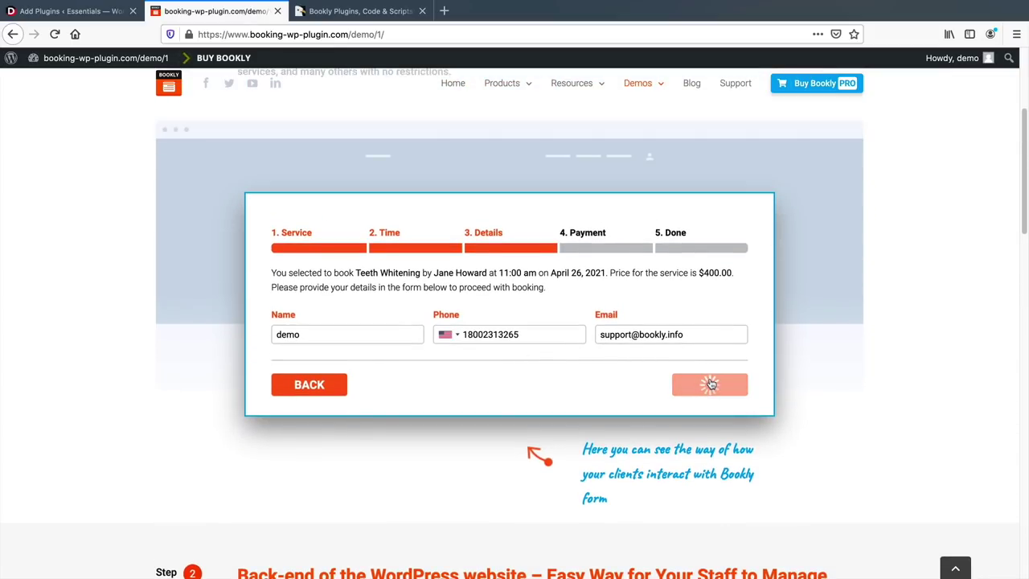
pyautogui.click(710, 374)
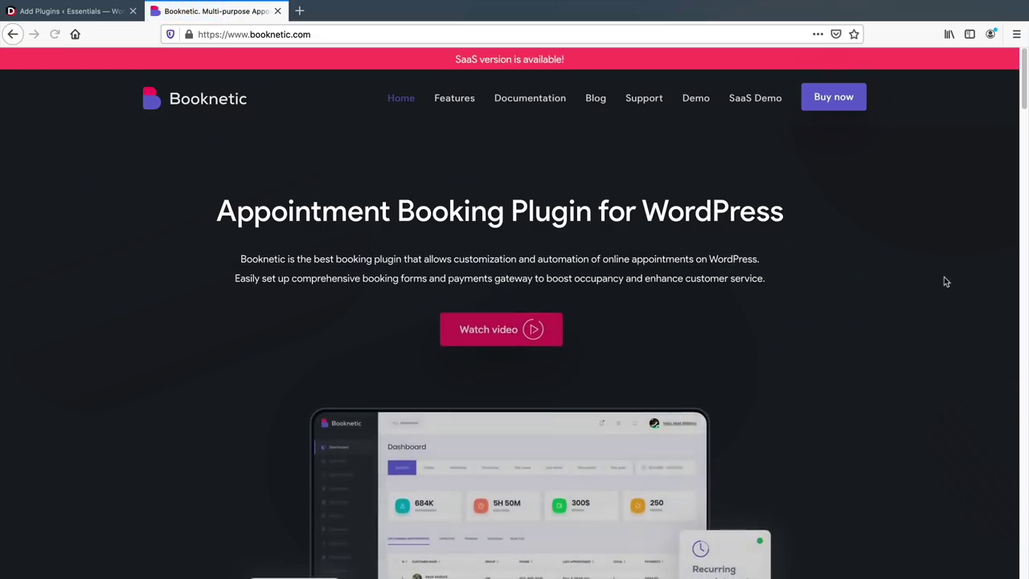
# In the Booknetic demo, select the Los Angeles location, a staff member and the Tooth whitening service.
pyautogui.middleClick(943, 278)
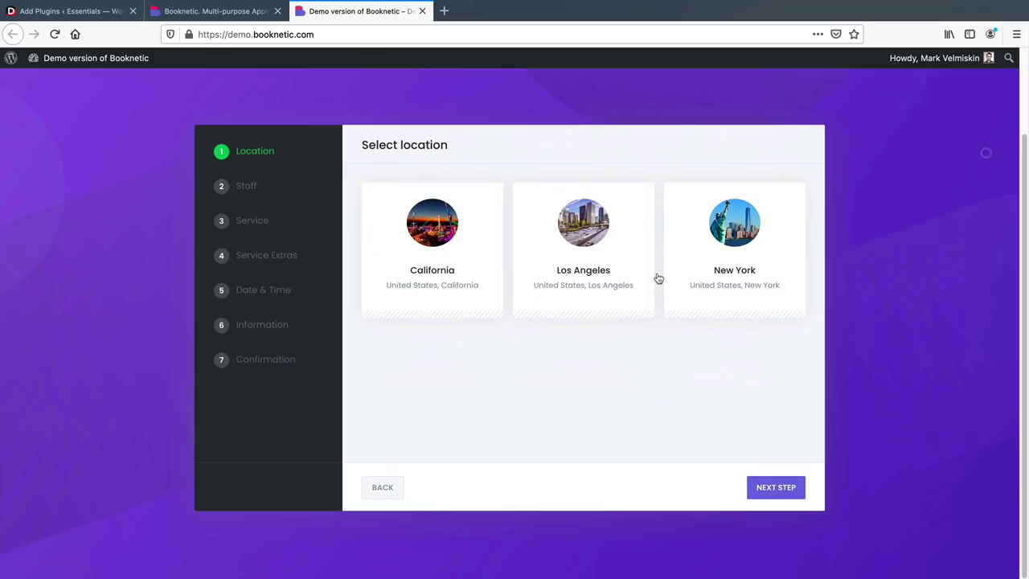
pyautogui.click(643, 273)
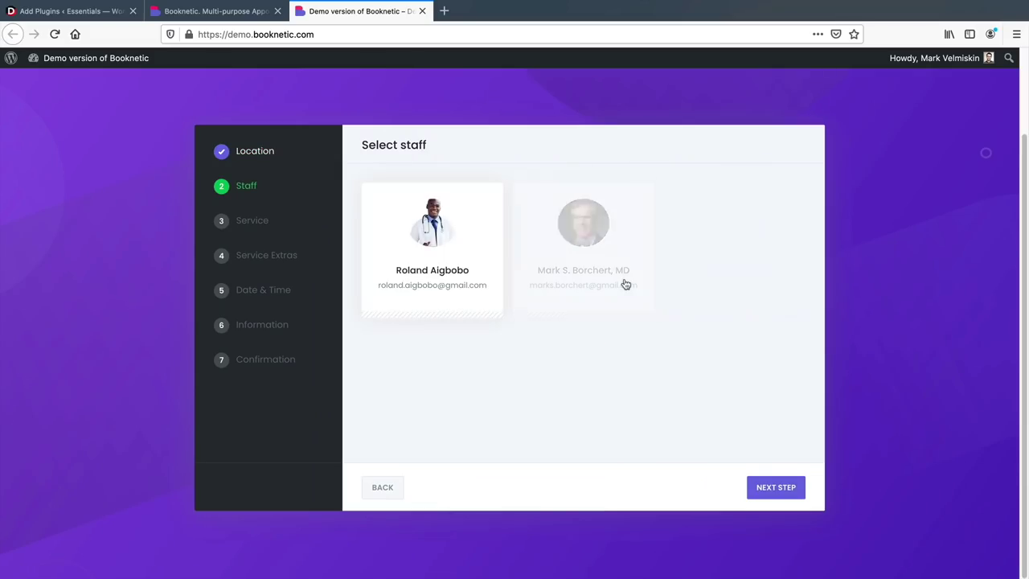
pyautogui.click(594, 277)
pyautogui.click(604, 287)
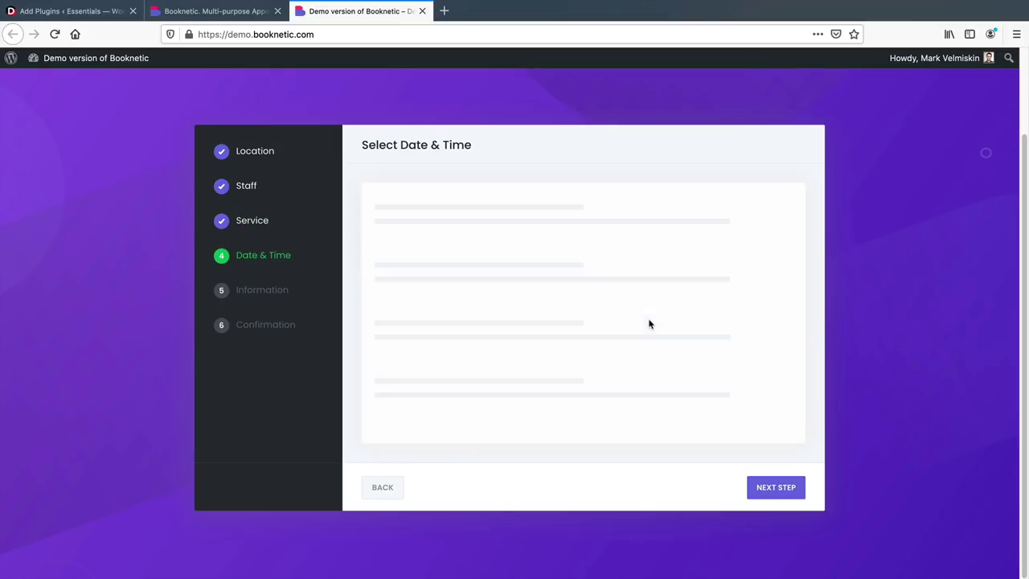
# Schedule the Booknetic appointment for 2021-04-24 at 12:30-13:30, accept the customer information and confirm the booking with Local payment.
pyautogui.click(577, 357)
pyautogui.click(761, 485)
pyautogui.click(718, 355)
pyautogui.click(772, 487)
pyautogui.click(772, 488)
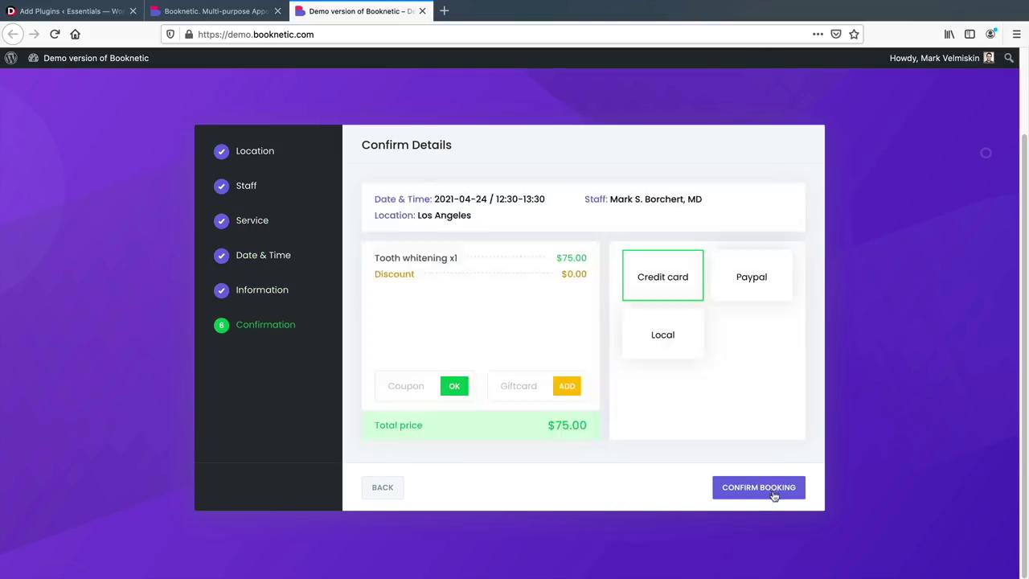
pyautogui.click(698, 342)
pyautogui.click(753, 487)
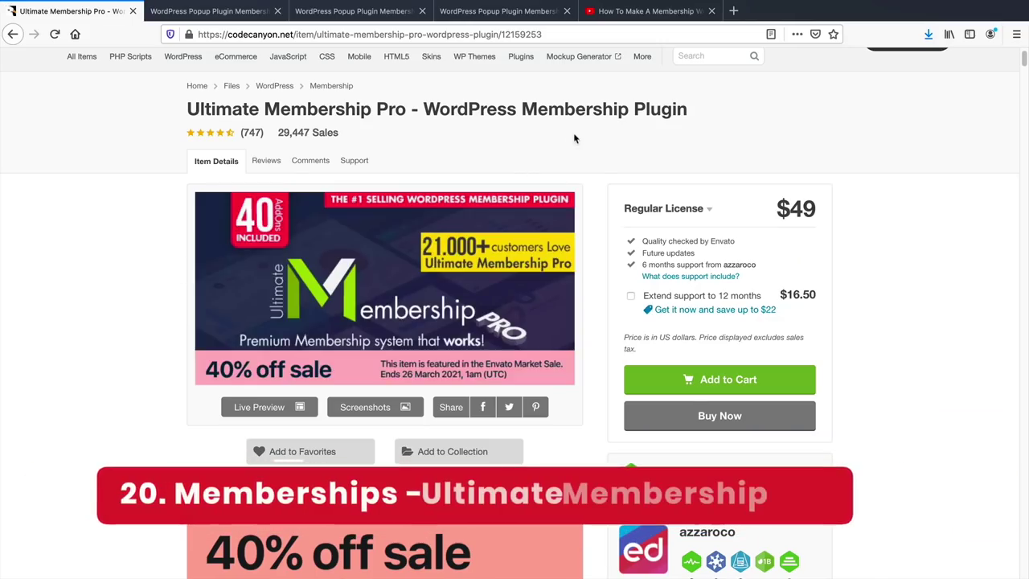
# Examine the Ultimate Membership Pro listing and its demo pages, covering the account dashboard, subscriptions, restricted-page redirect and content locker.
pyautogui.moveTo(692, 110); pyautogui.dragTo(188, 105)
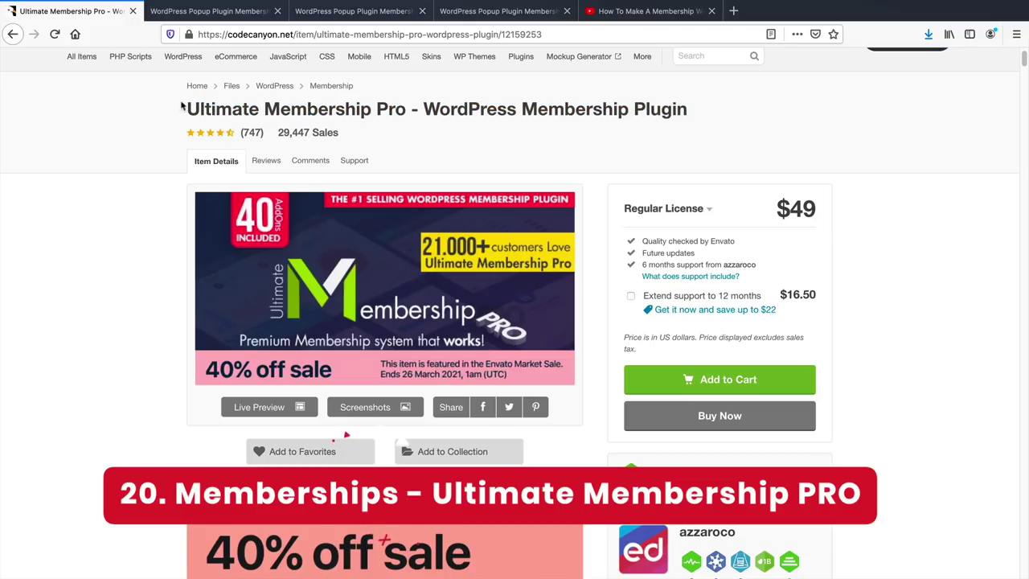
pyautogui.click(209, 10)
pyautogui.scroll(-1, 220, 346)
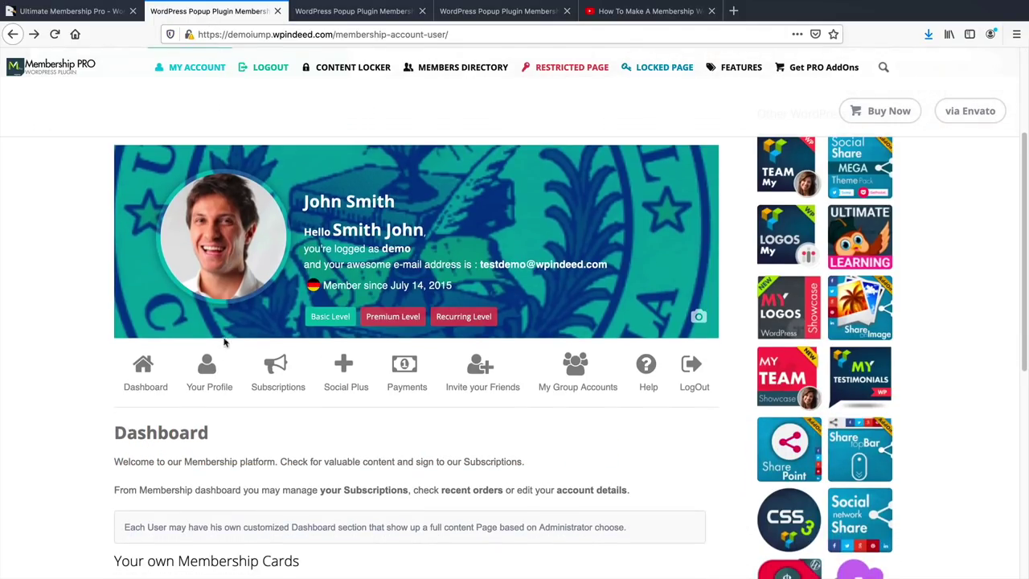
pyautogui.click(278, 382)
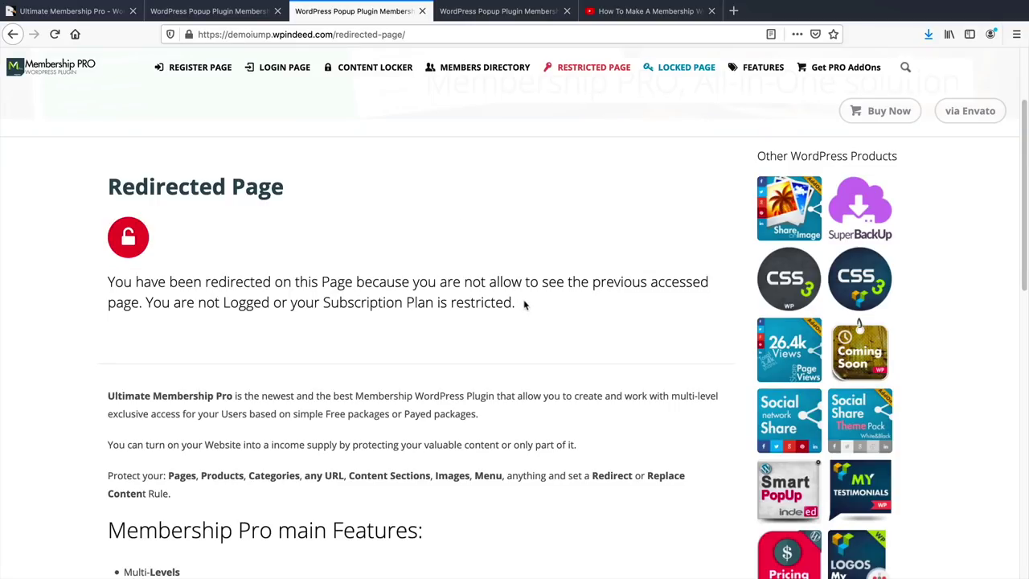
pyautogui.moveTo(524, 304); pyautogui.dragTo(102, 185)
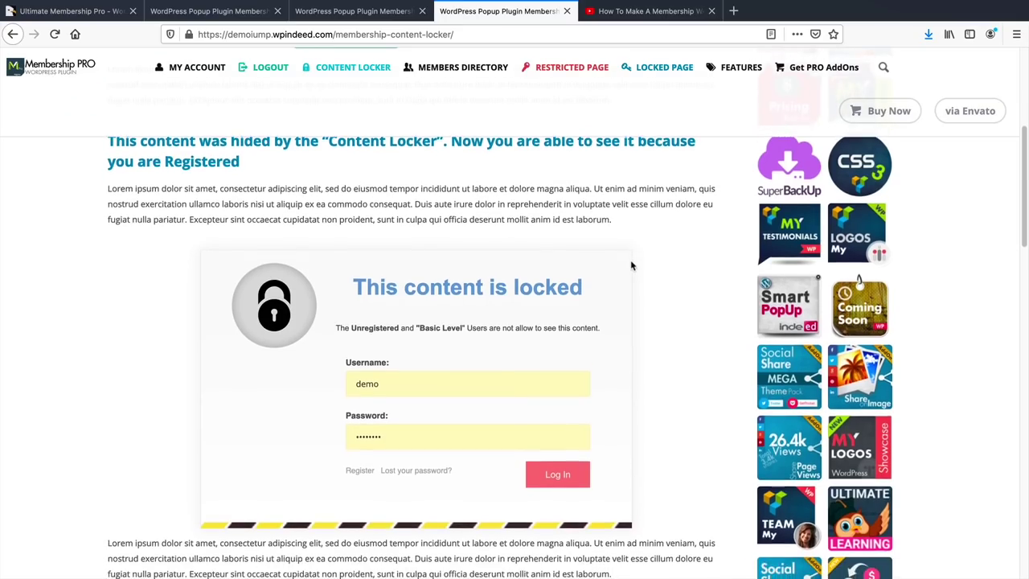
# Look over the MemberPress home page and page through the tour screenshots of the Memberships and Add / Edit Memberships screens.
pyautogui.scroll(-1, 648, 285)
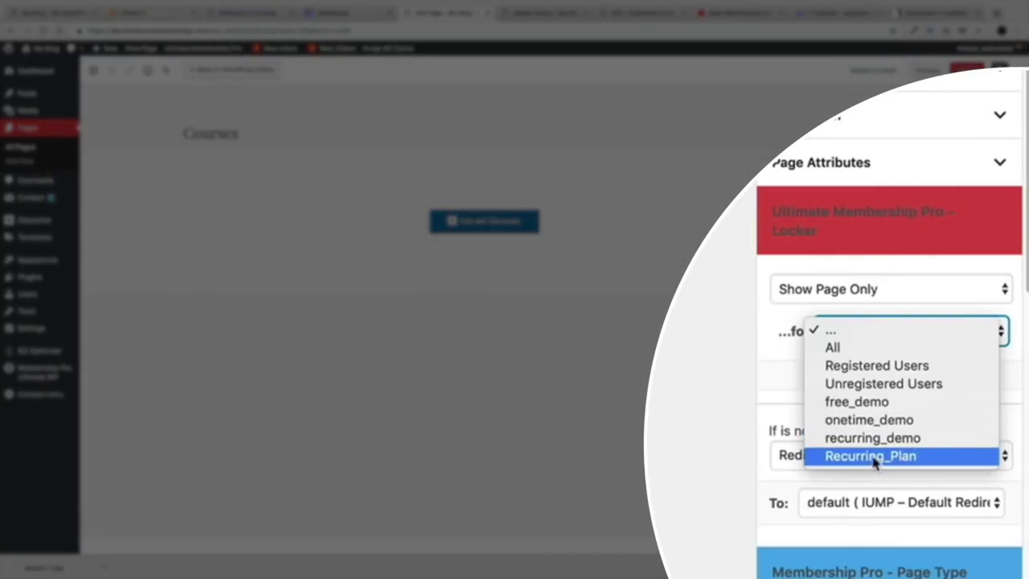
pyautogui.middleClick(990, 187)
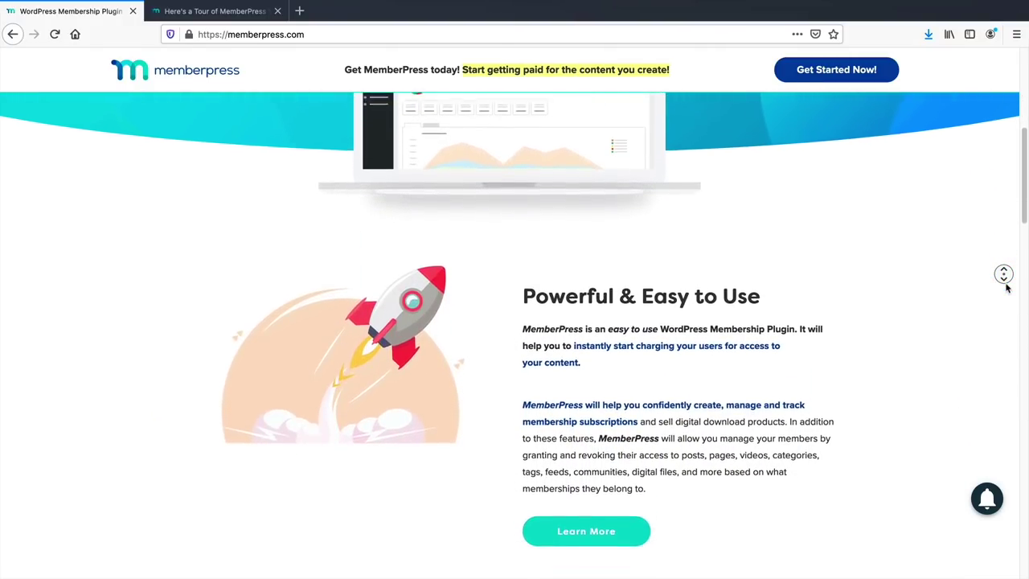
pyautogui.hotkey('ctrl', 'Tab')
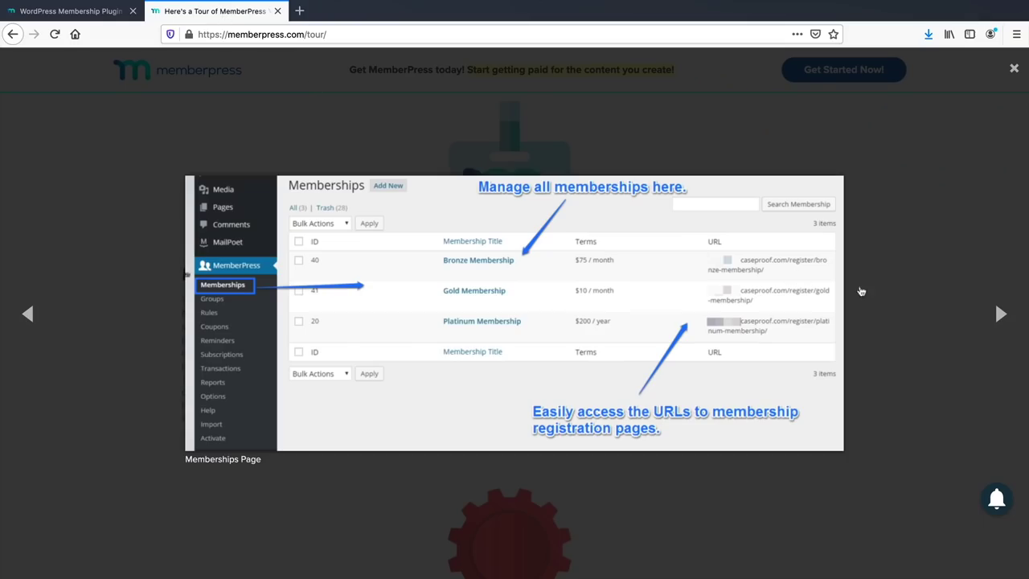
pyautogui.click(1003, 314)
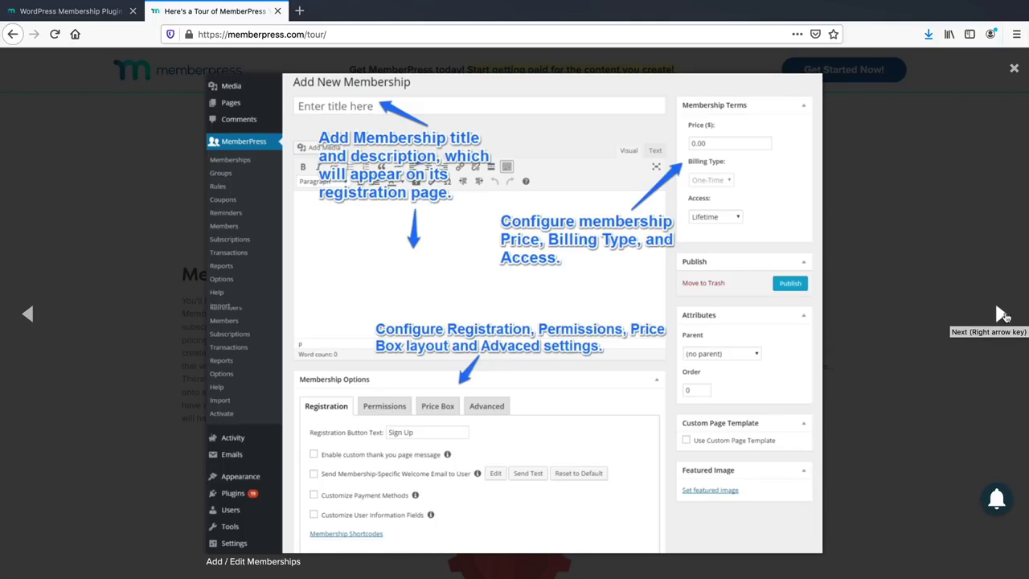
pyautogui.click(1002, 313)
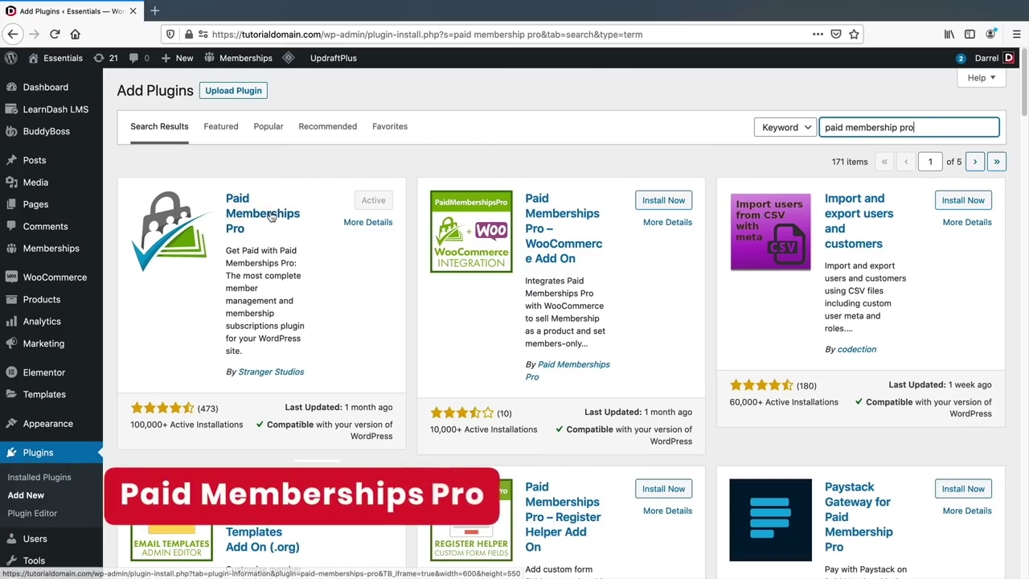
# Open the Paid Memberships Pro plugin details and review its Reports page, covering visits, sales and membership stats.
pyautogui.click(271, 216)
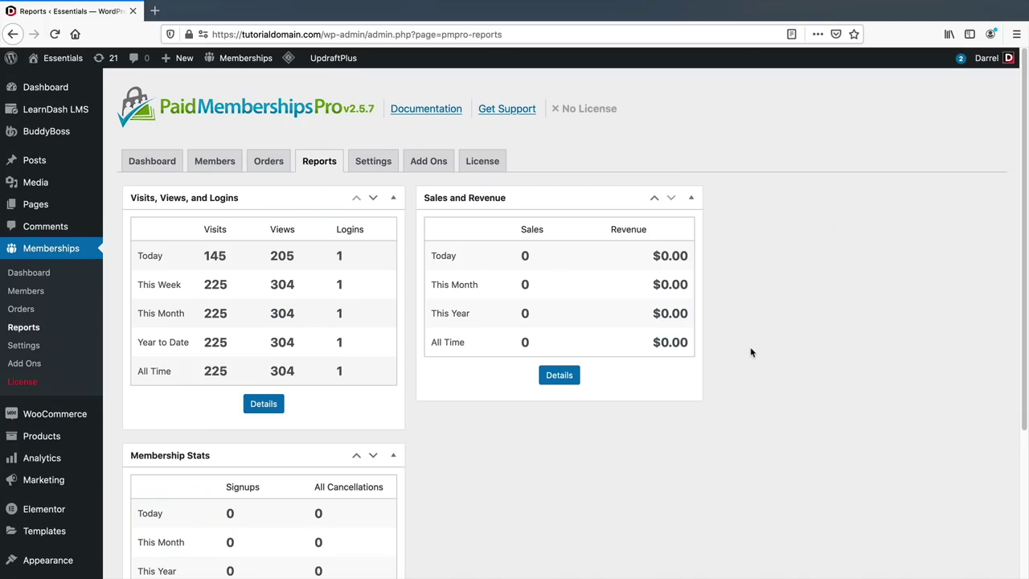
pyautogui.middleClick(750, 351)
pyautogui.scroll(-2, 750, 354)
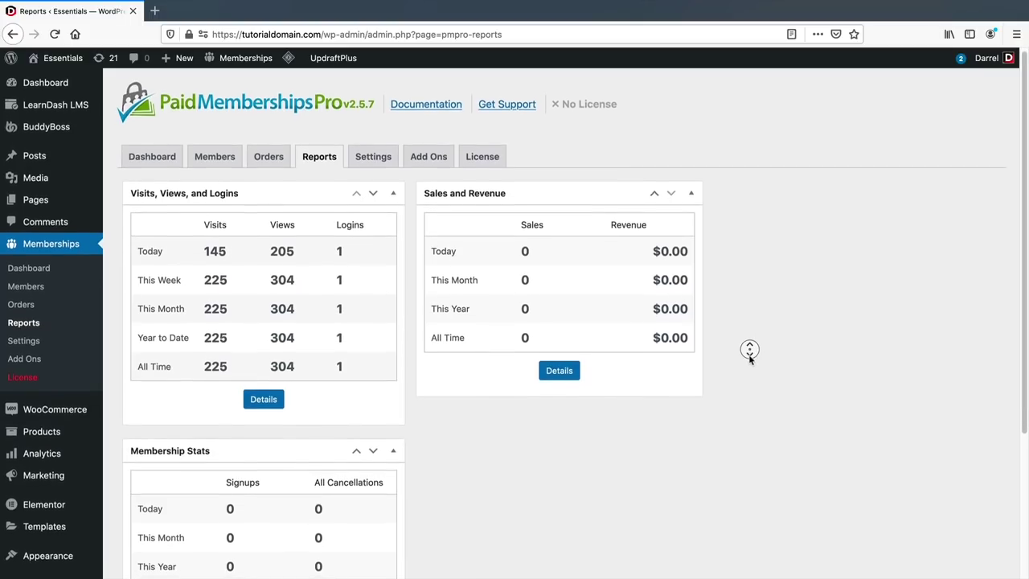
pyautogui.scroll(-1, 750, 358)
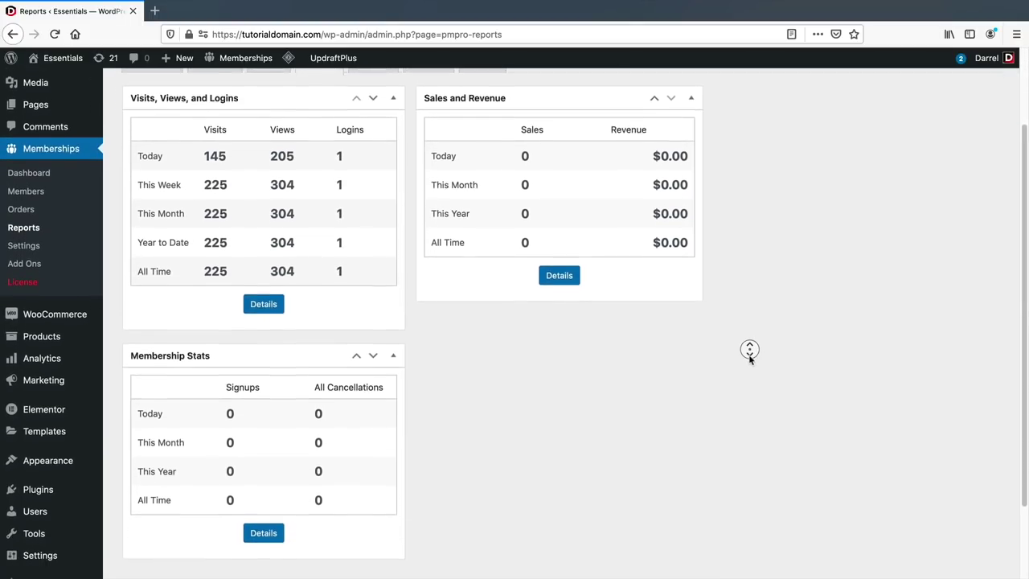
pyautogui.click(749, 361)
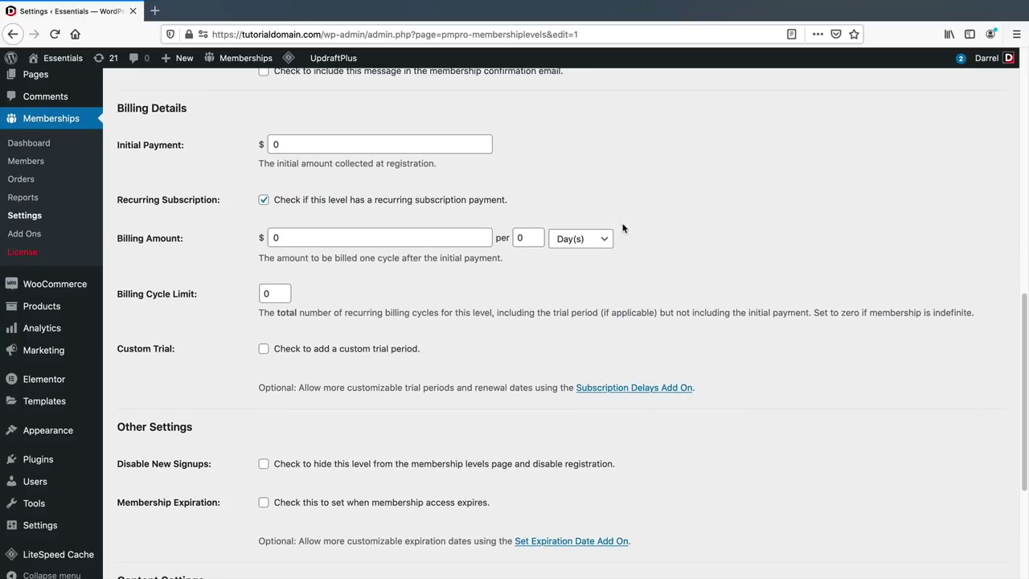
# Set the membership level's initial payment to $50 and billing amount to $19.99, and choose PayPal Standard as the payment gateway.
pyautogui.doubleClick(363, 145)
pyautogui.write('50')
pyautogui.press('Tab')
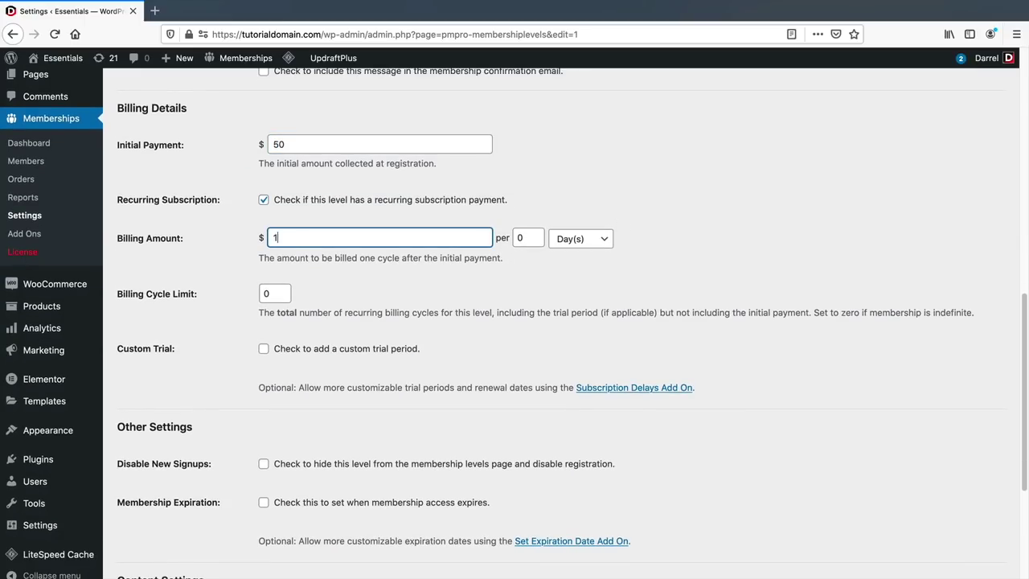
pyautogui.write('19.99')
pyautogui.press('Tab')
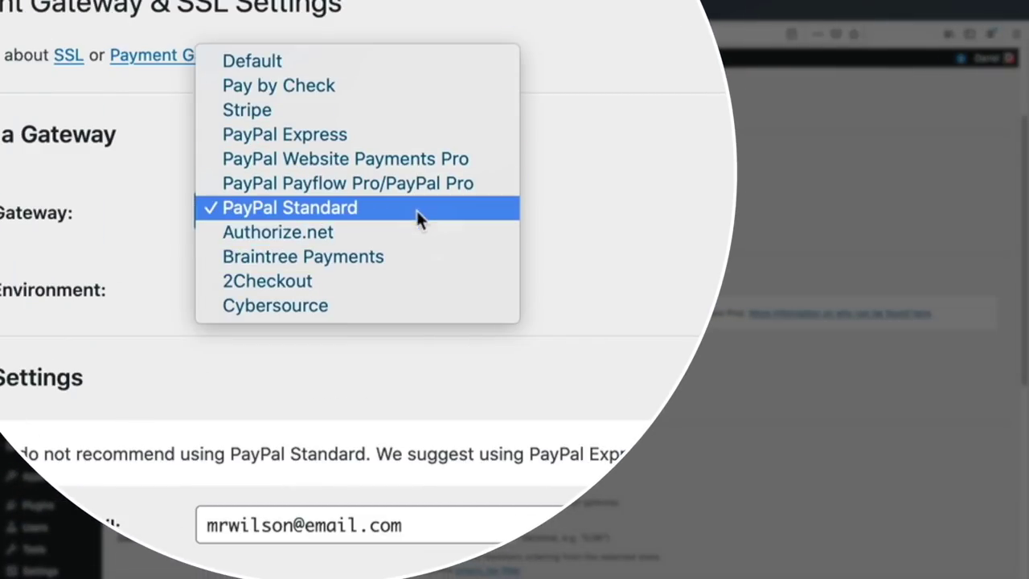
pyautogui.click(416, 208)
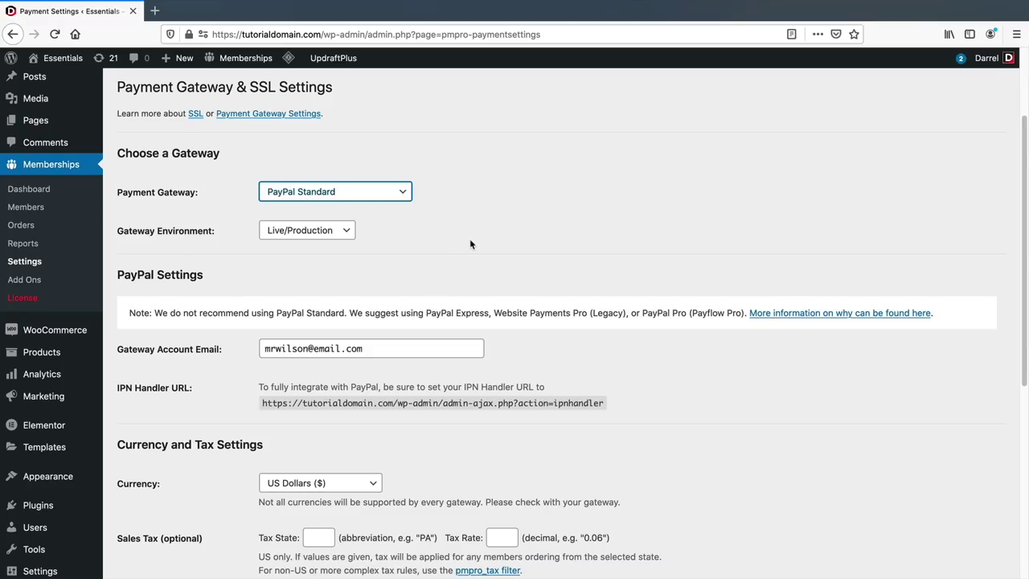
# Browse the Paid Memberships Pro add-ons list and view the Subscription Delays Add On page.
pyautogui.click(88, 279)
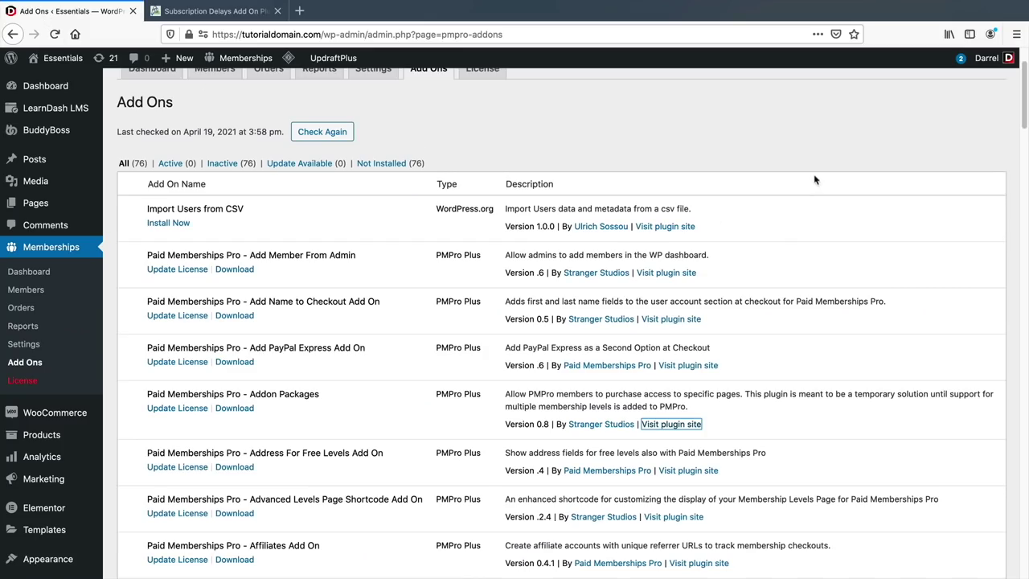
pyautogui.middleClick(814, 171)
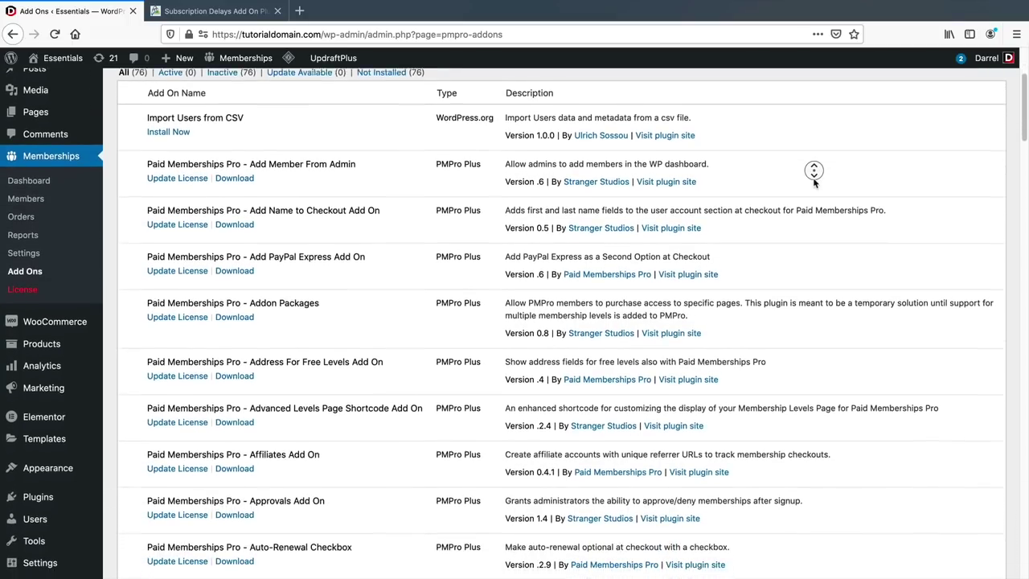
pyautogui.middleClick(814, 183)
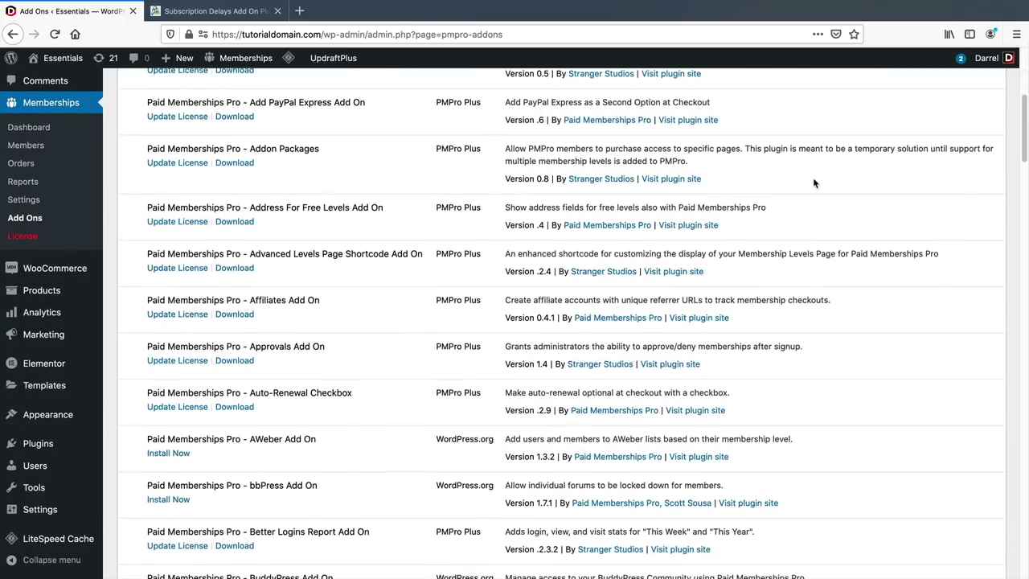
pyautogui.click(252, 16)
pyautogui.moveTo(168, 149)
pyautogui.click(186, 246)
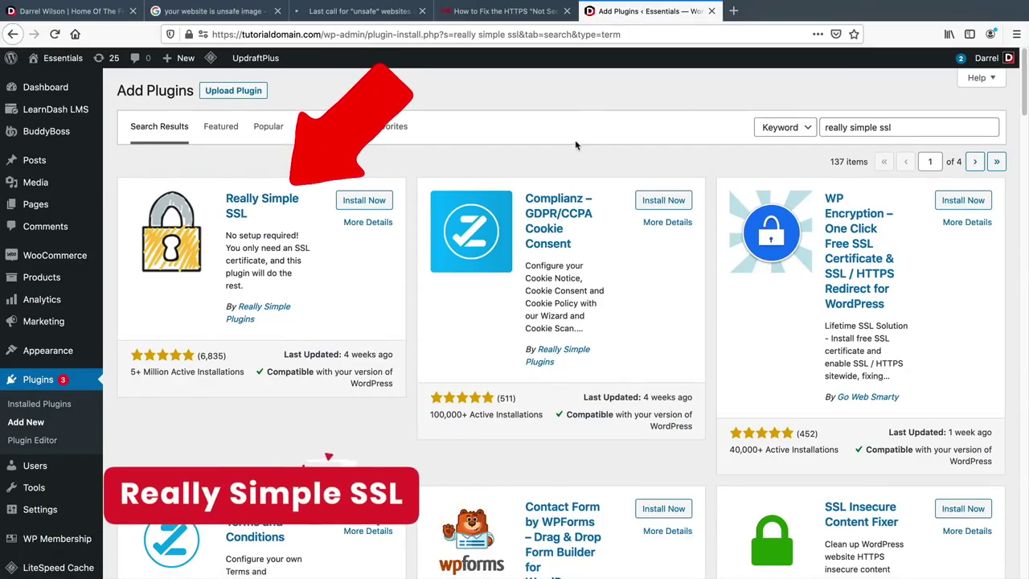
# Install the Really Simple SSL plugin and inspect the connection security details for tutorialdomain.com.
pyautogui.click(363, 202)
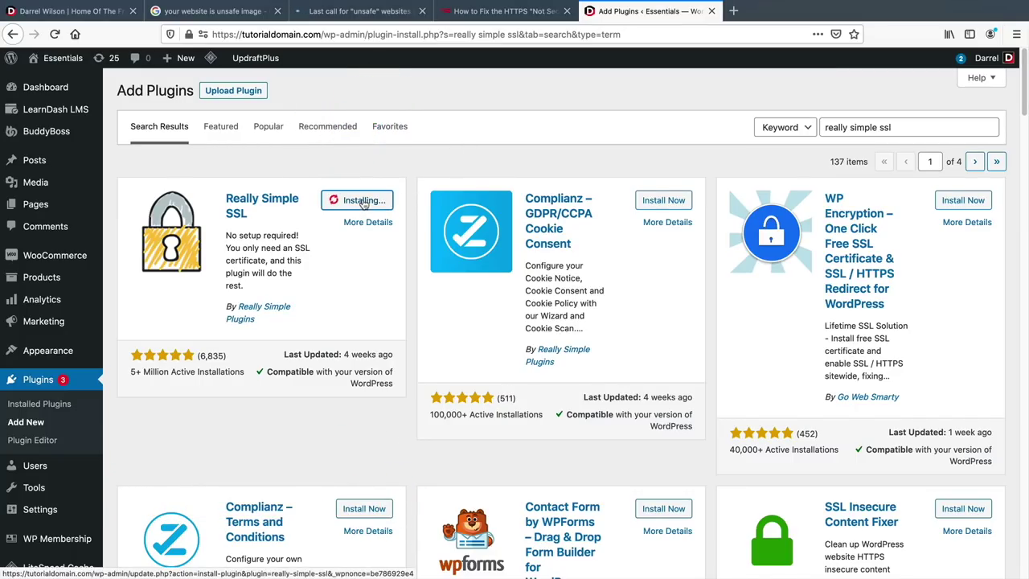
pyautogui.click(190, 35)
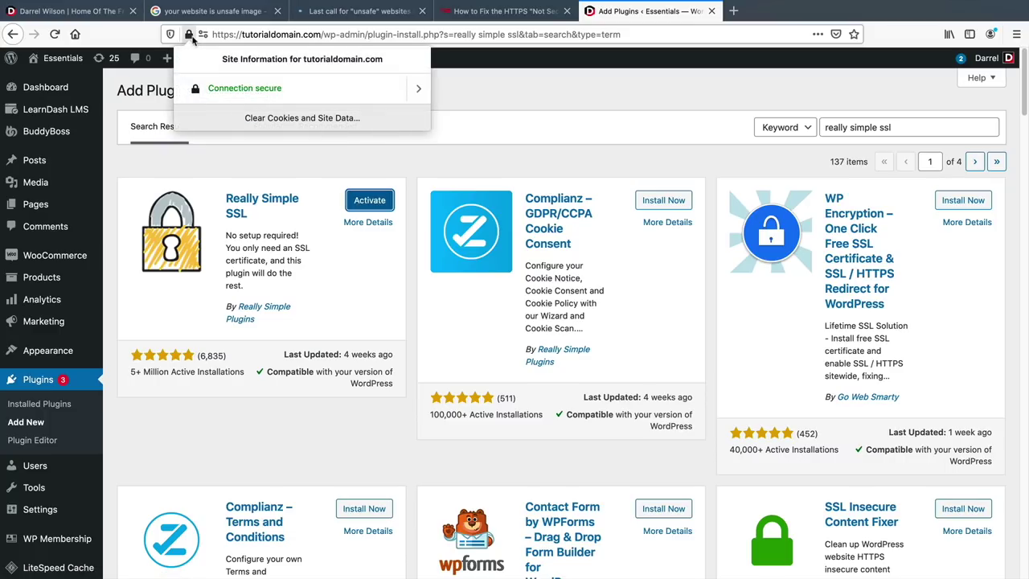
pyautogui.click(413, 89)
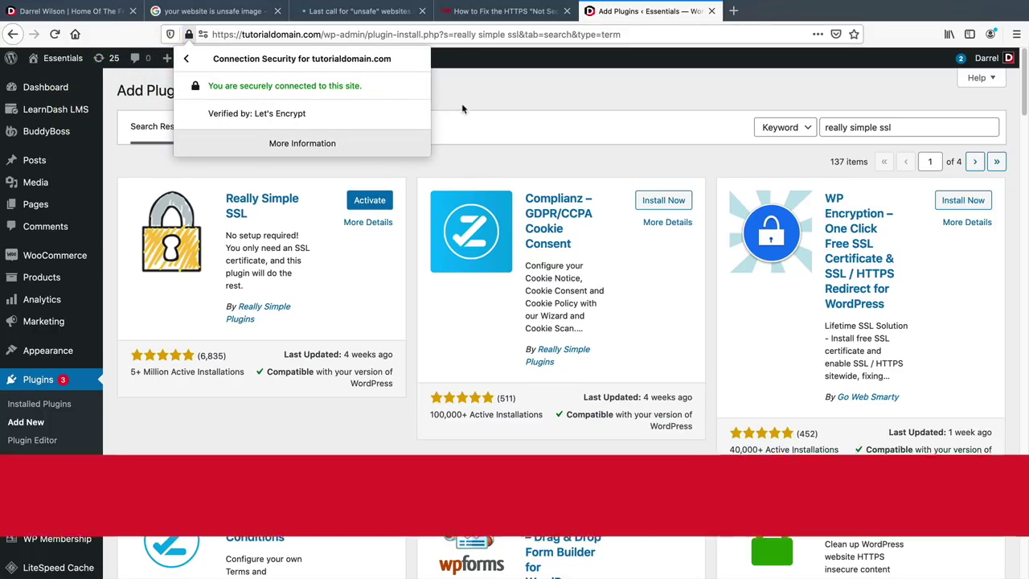
# View the articles on Chrome's "Not secure" label and unsafe websites, then return to the plugin search and check the site information.
pyautogui.click(486, 13)
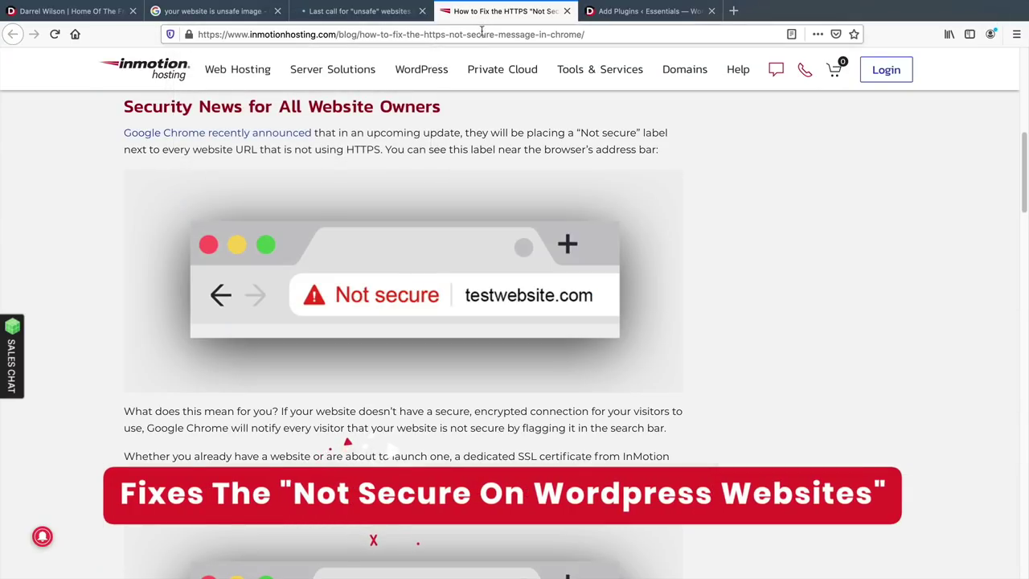
pyautogui.click(374, 12)
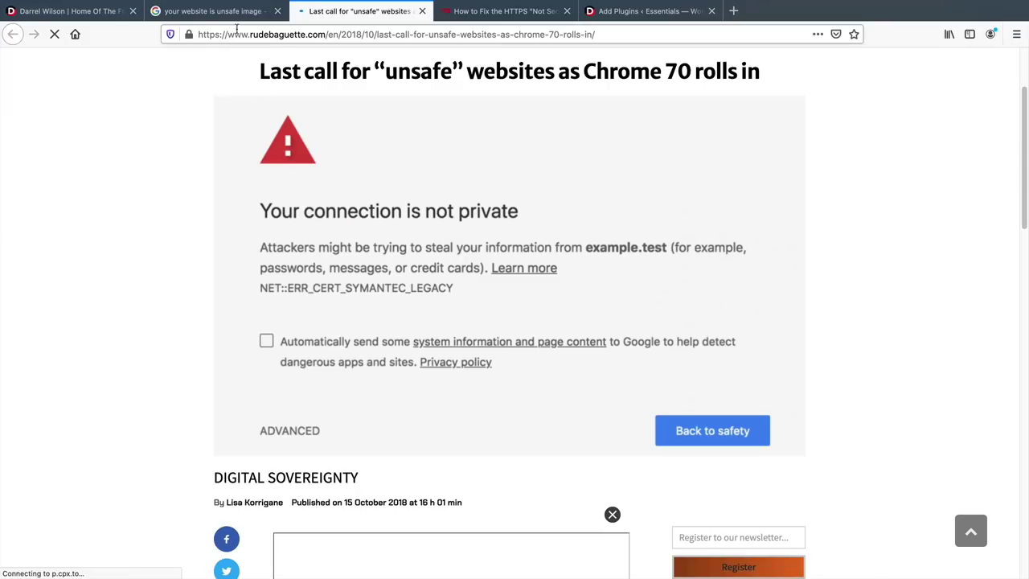
pyautogui.click(644, 12)
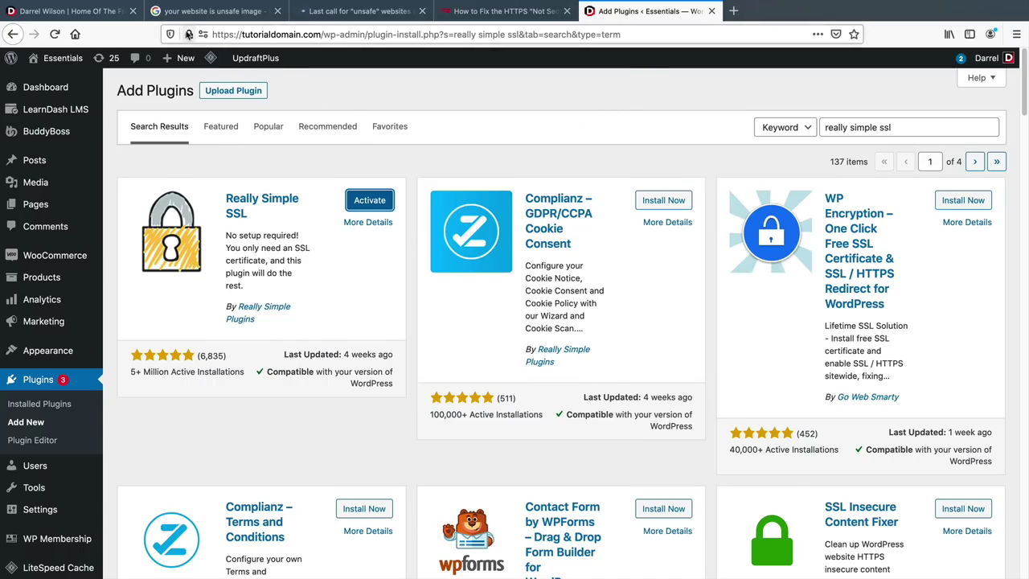
pyautogui.click(188, 35)
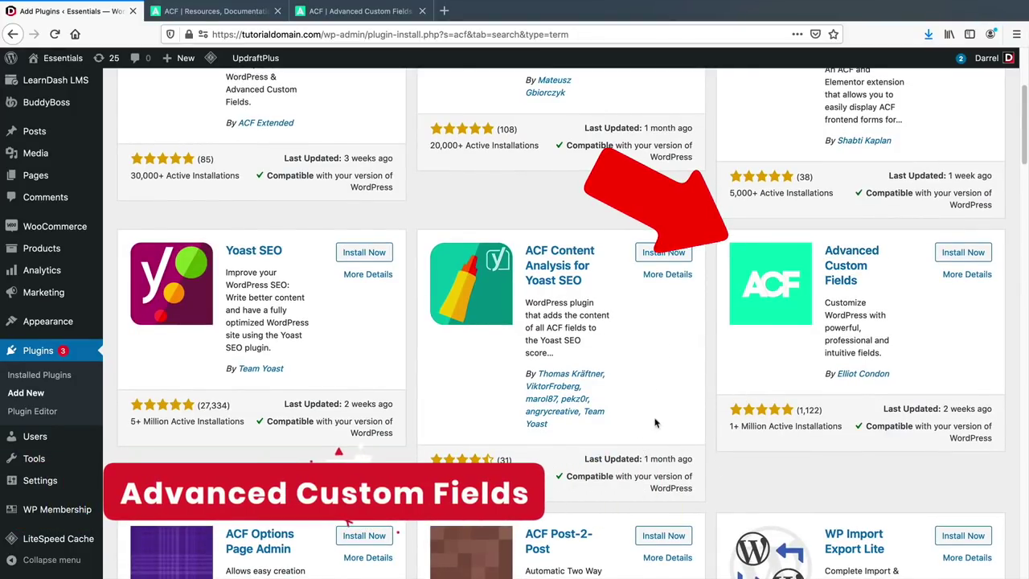
# Open the Advanced Custom Fields plugin details from the acf search results.
pyautogui.click(843, 265)
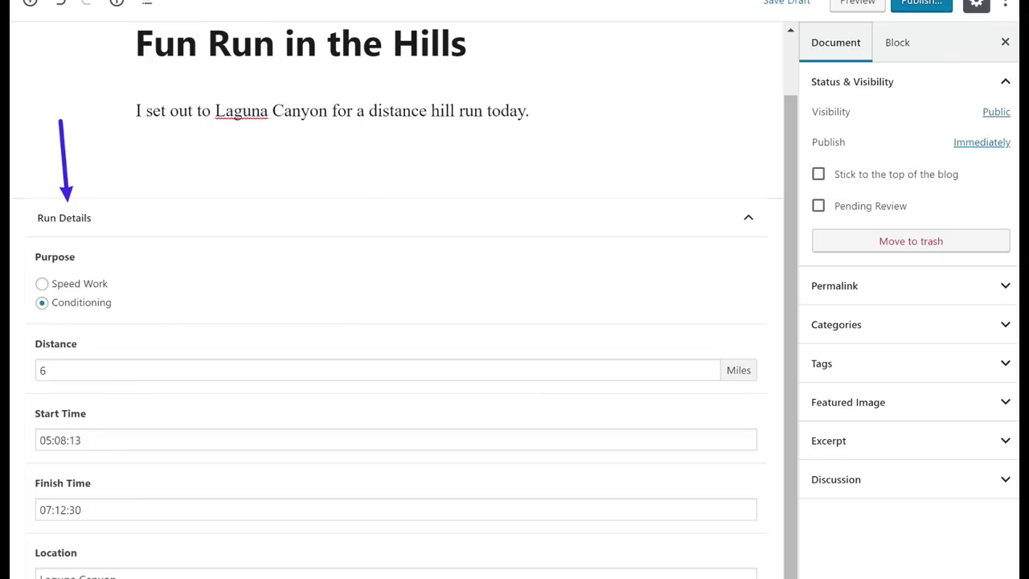
pyautogui.middleClick(912, 241)
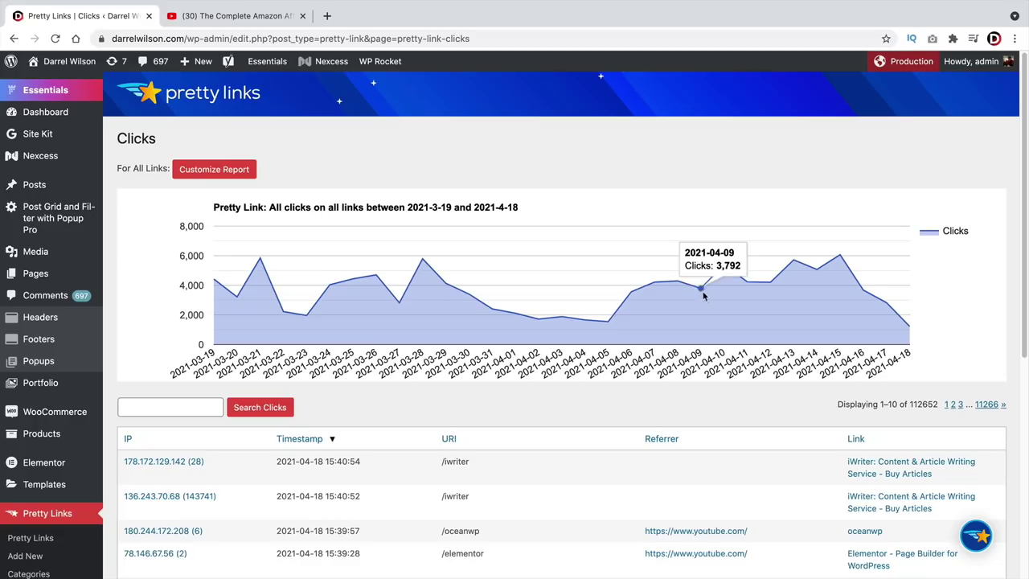
# Switch from the Pretty Links clicks report to the Amazon affiliate marketing tutorial video page.
pyautogui.hotkey('ctrl', 'Tab')
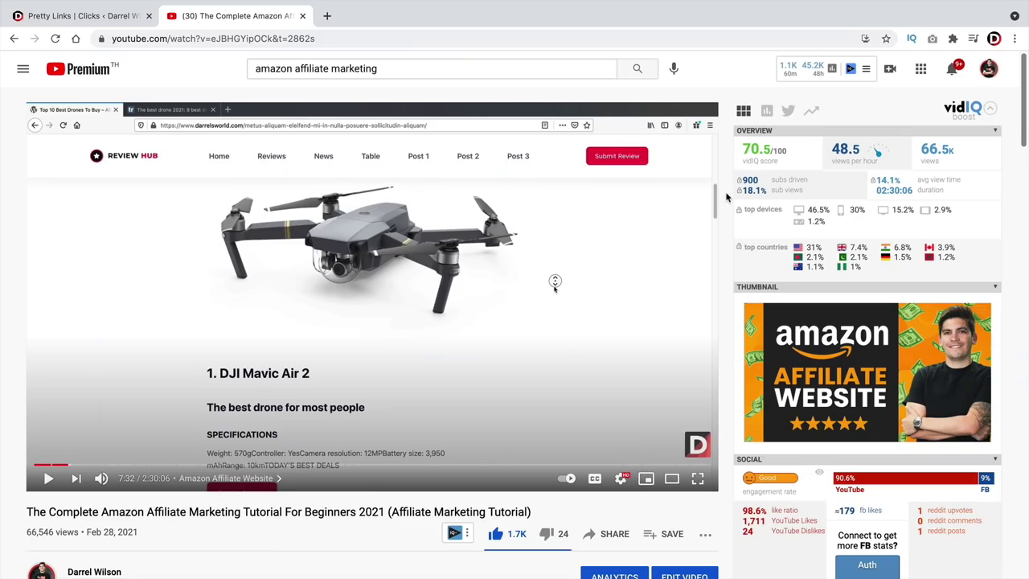